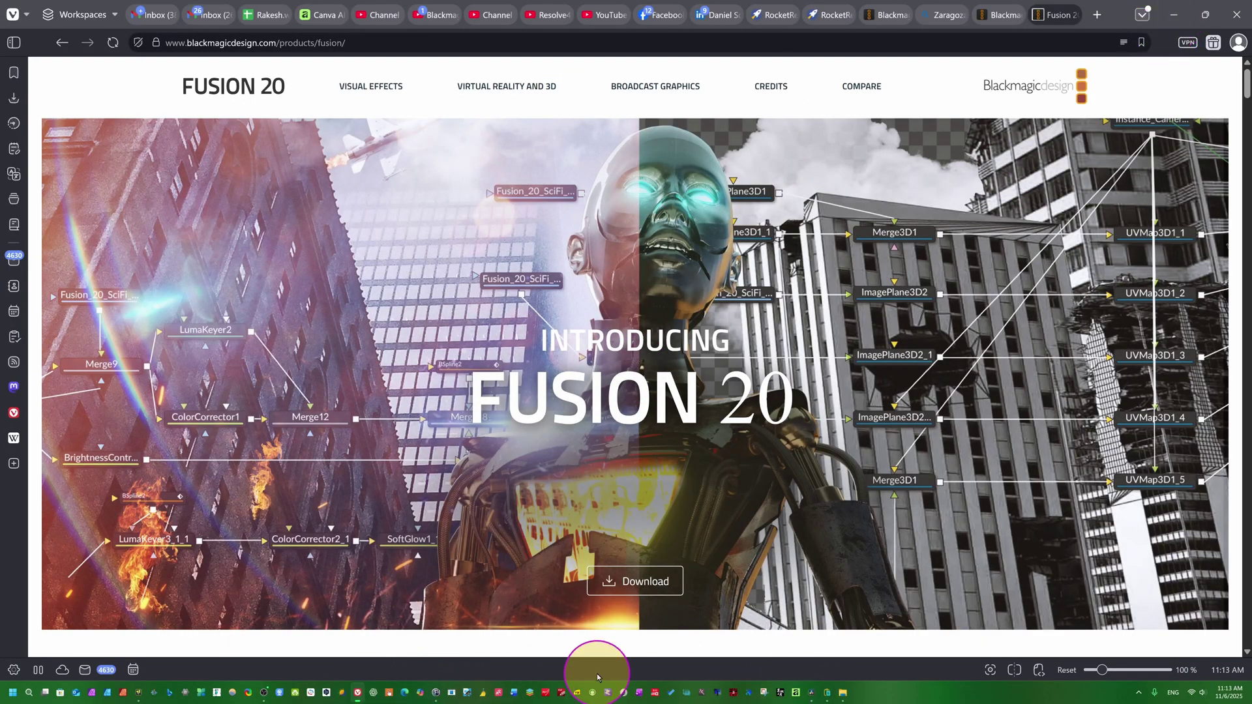
Switch to Fusion Studio and look through its Help options, including the licence deactivation entry
left_click(139, 692)
left_click(144, 16)
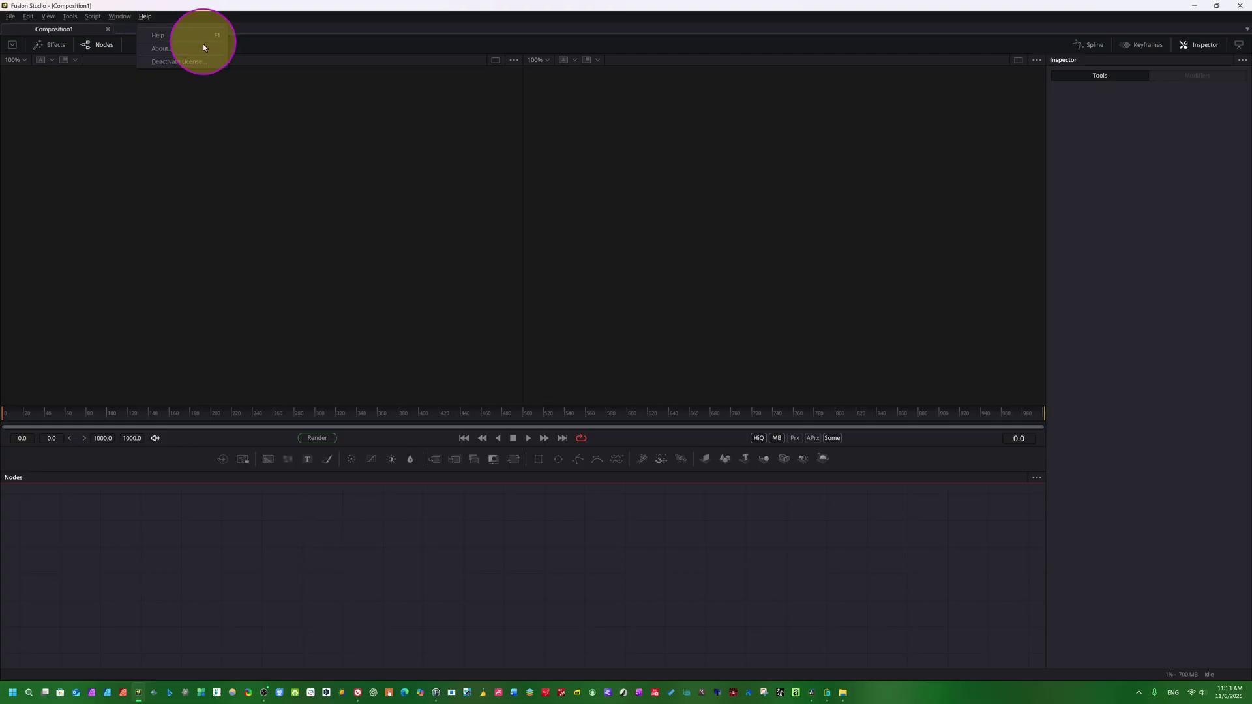
left_click(384, 611)
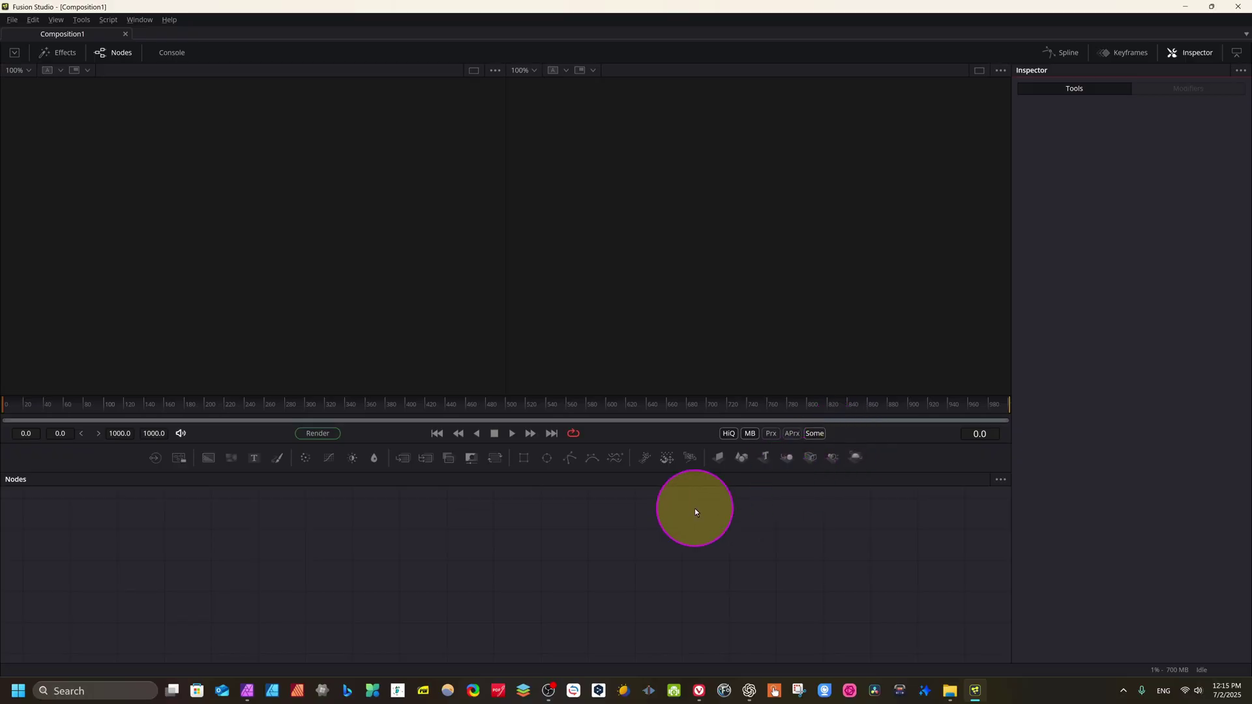
Add a Background node, place it in open space in the node graph and display it in the first viewer
left_click(209, 459)
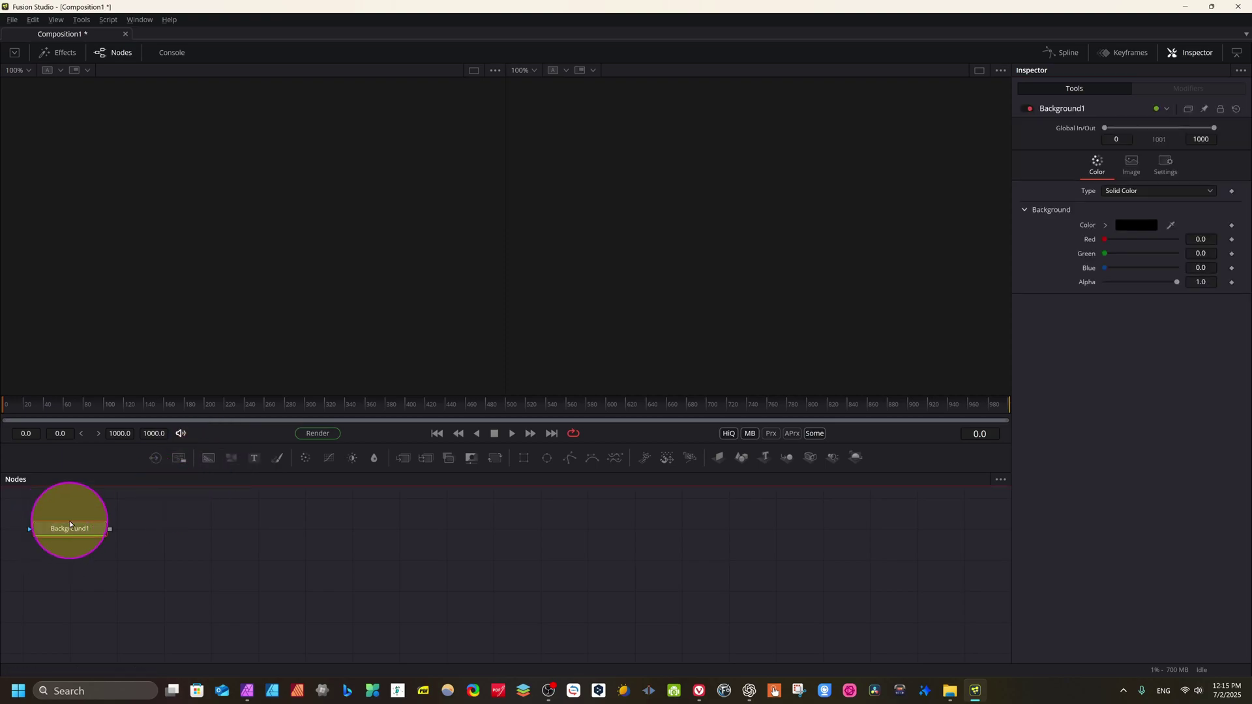
left_click_drag(69, 520, 258, 552)
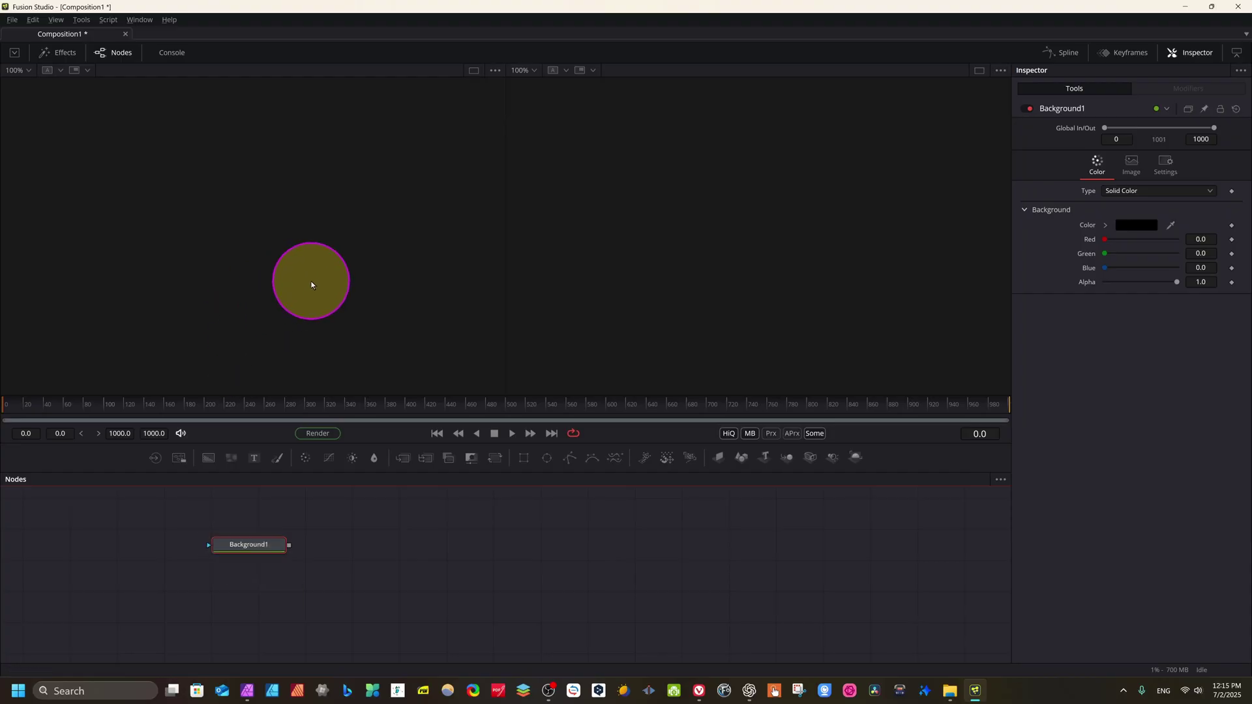
left_click(235, 547)
left_click_drag(235, 544, 124, 165)
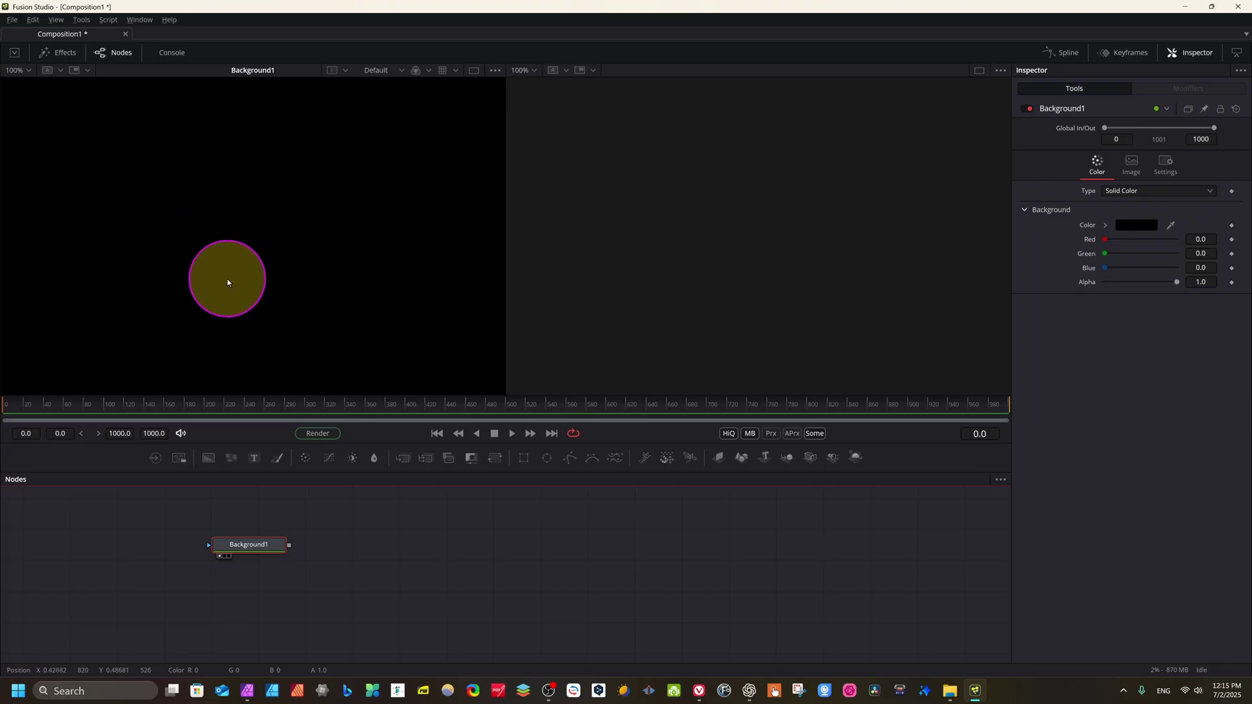
left_click_drag(227, 545, 807, 189)
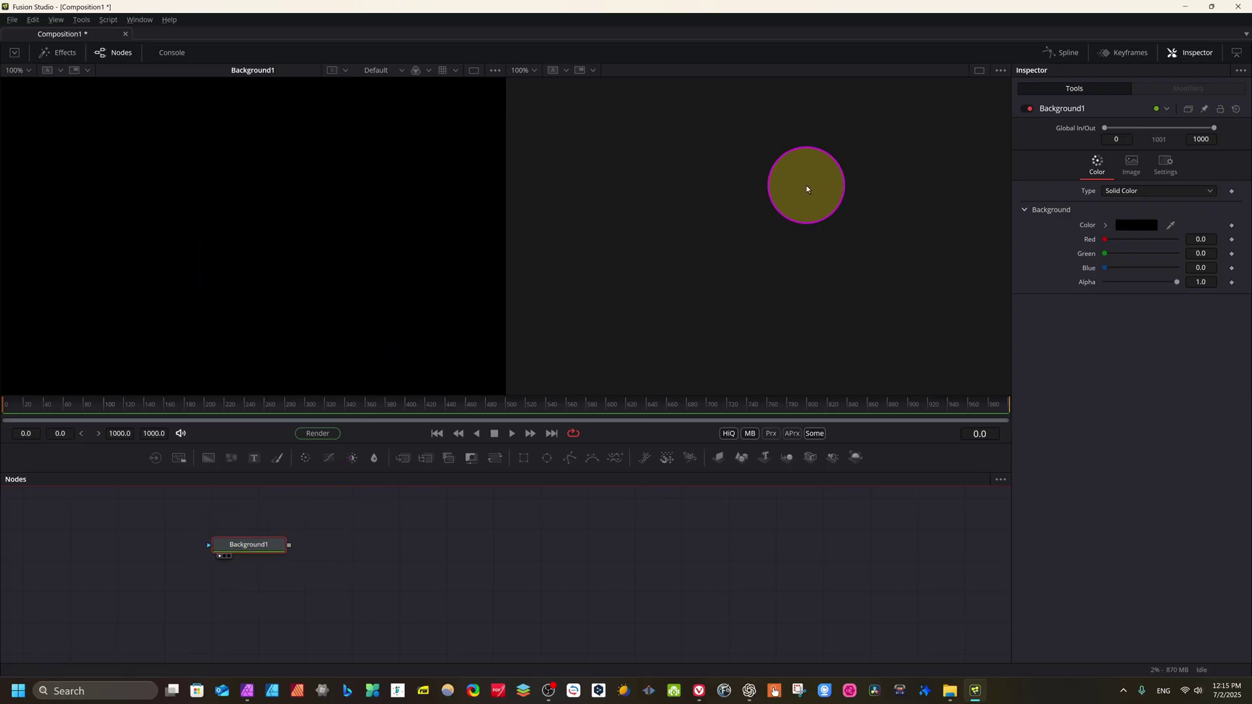
left_click_drag(938, 268, 520, 274)
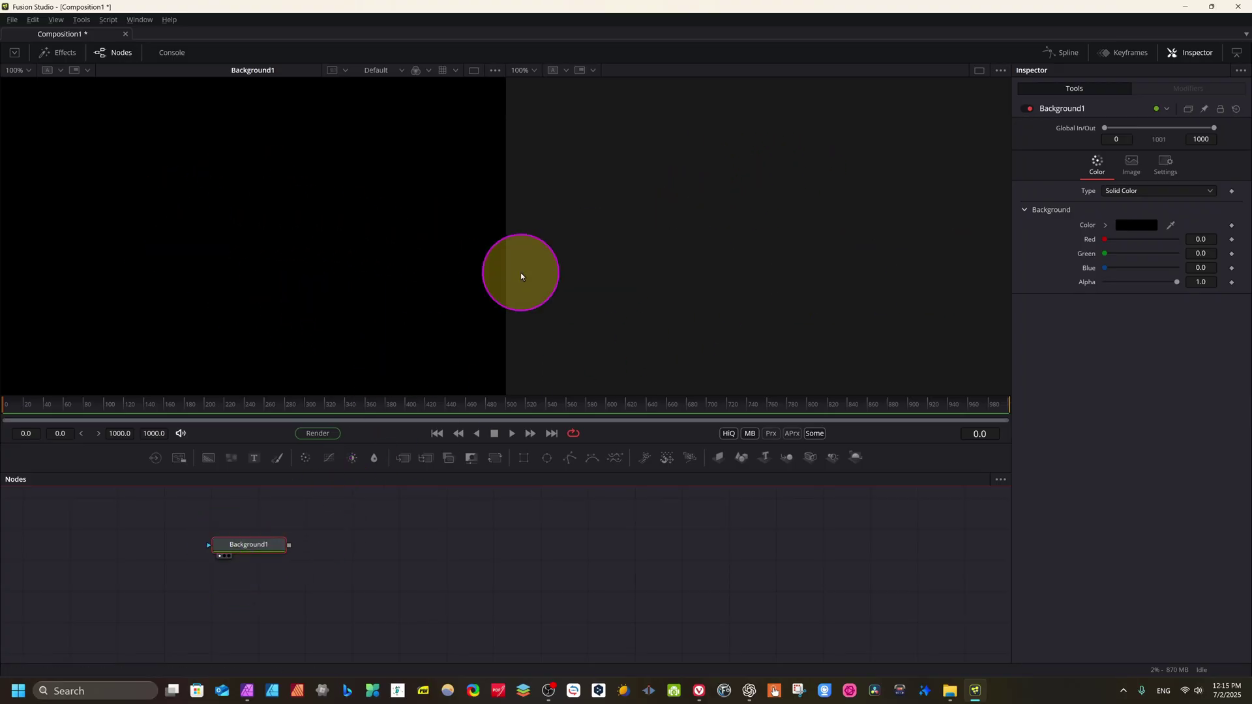
Set the Background node's solid color to bright green, #00ff00
left_click_drag(780, 244, 1127, 227)
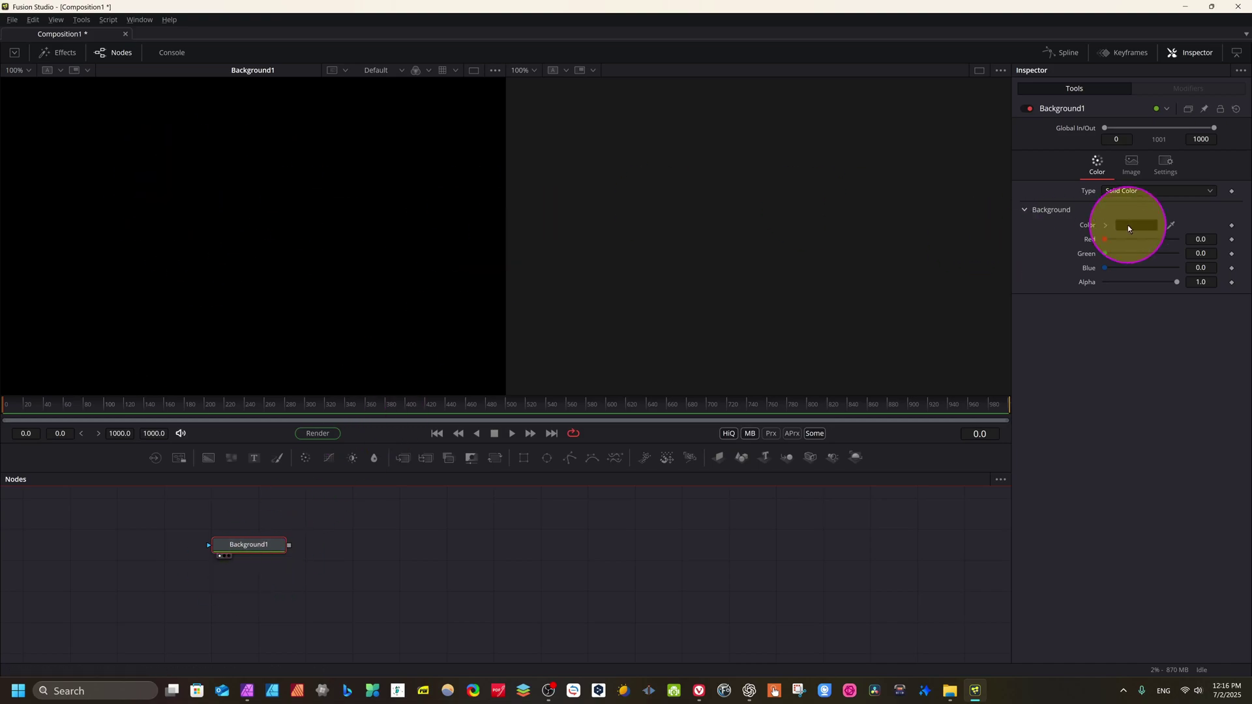
left_click(1146, 225)
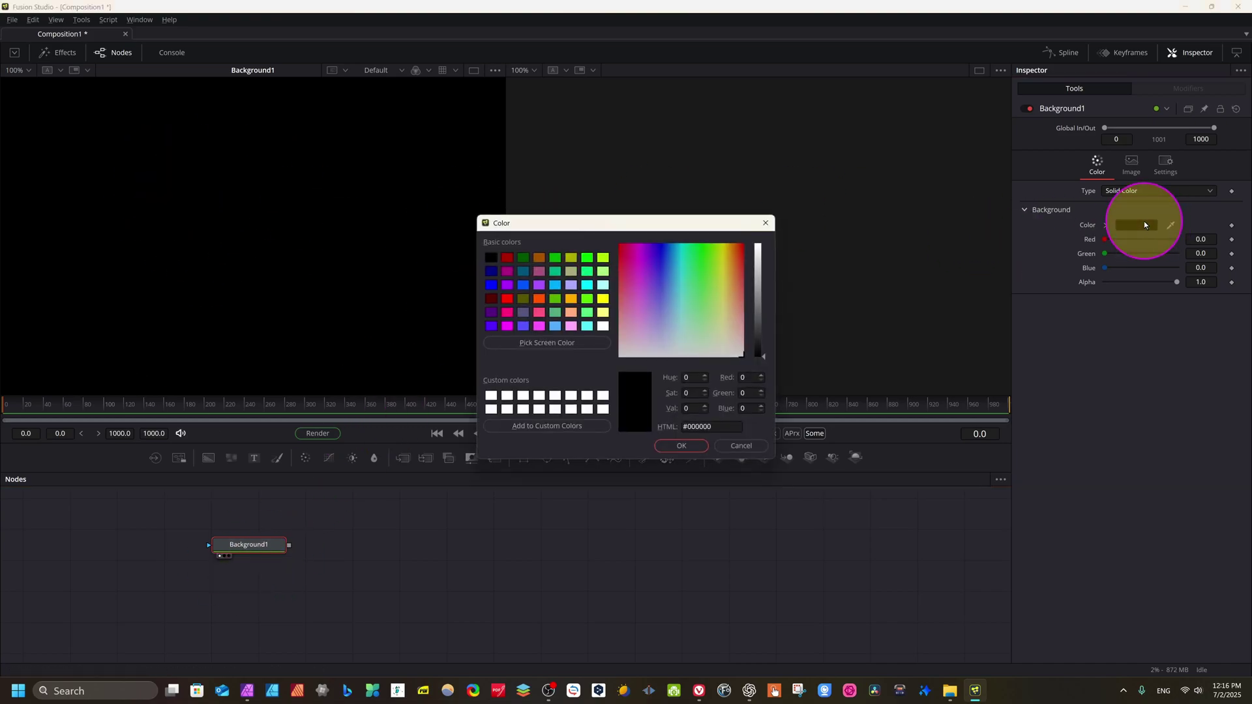
left_click(586, 258)
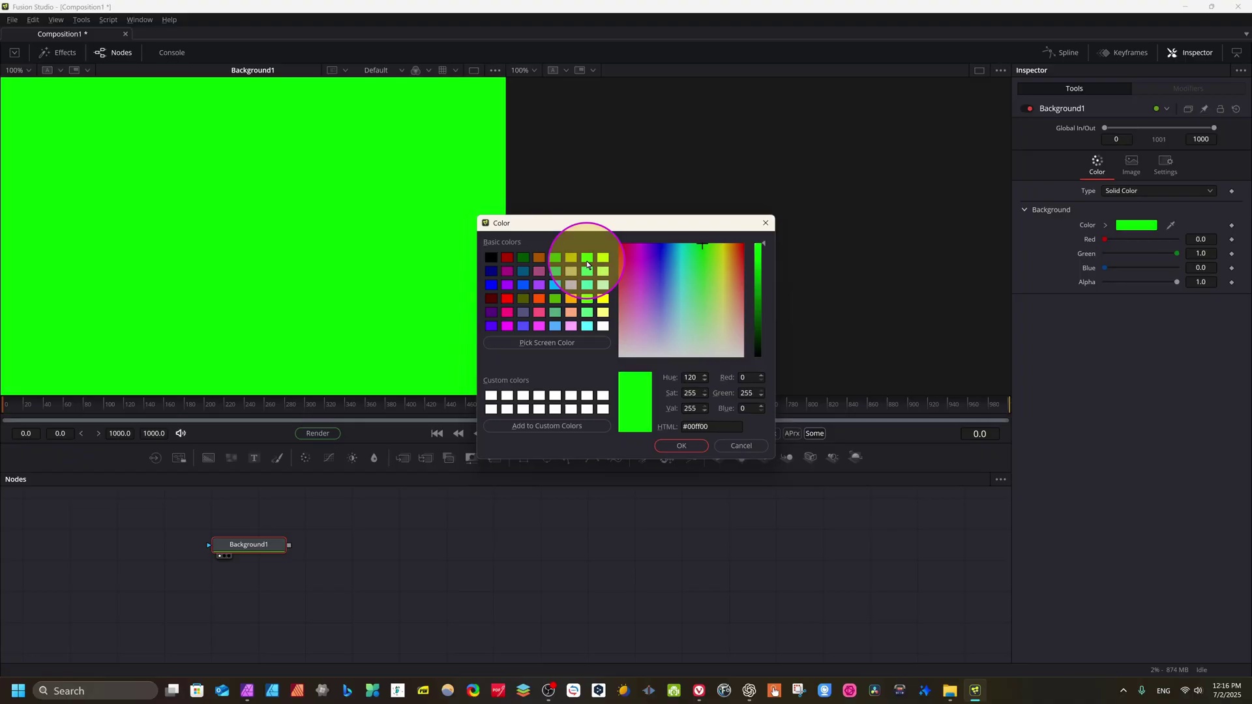
left_click(680, 445)
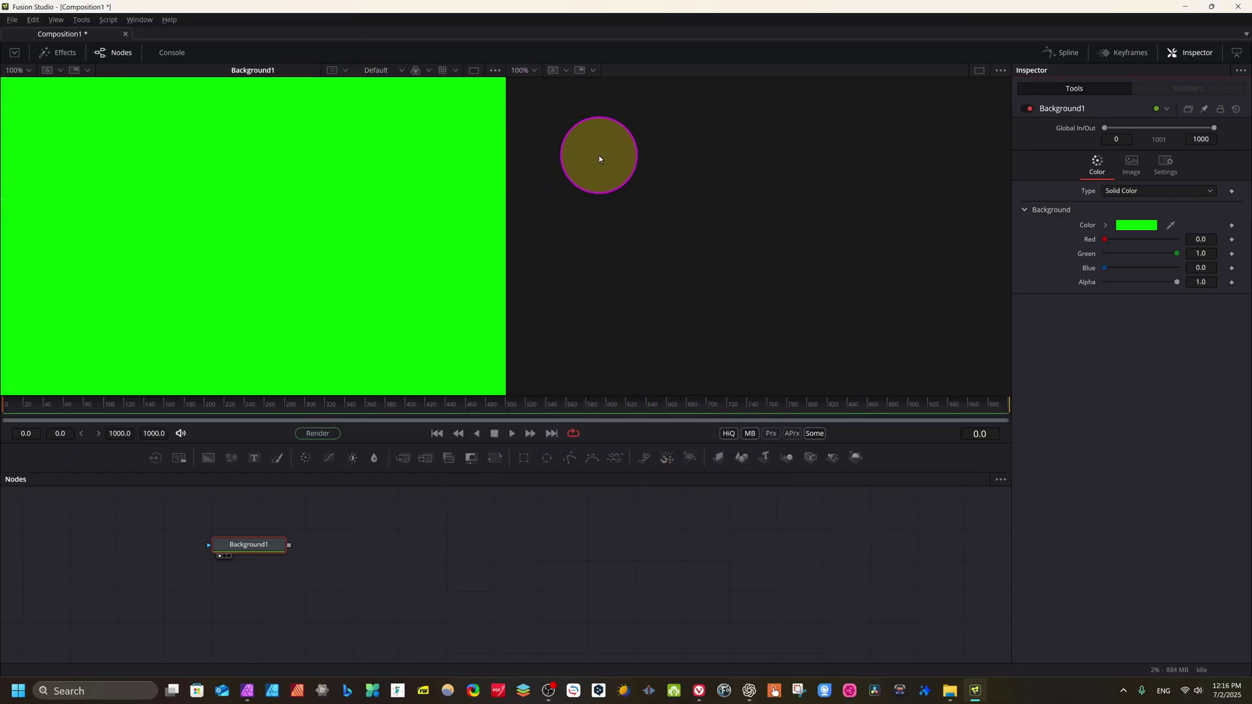
Show the Background node in the second viewer, and clear the first viewer before reloading the same node into it
left_click(230, 558)
left_click(224, 557)
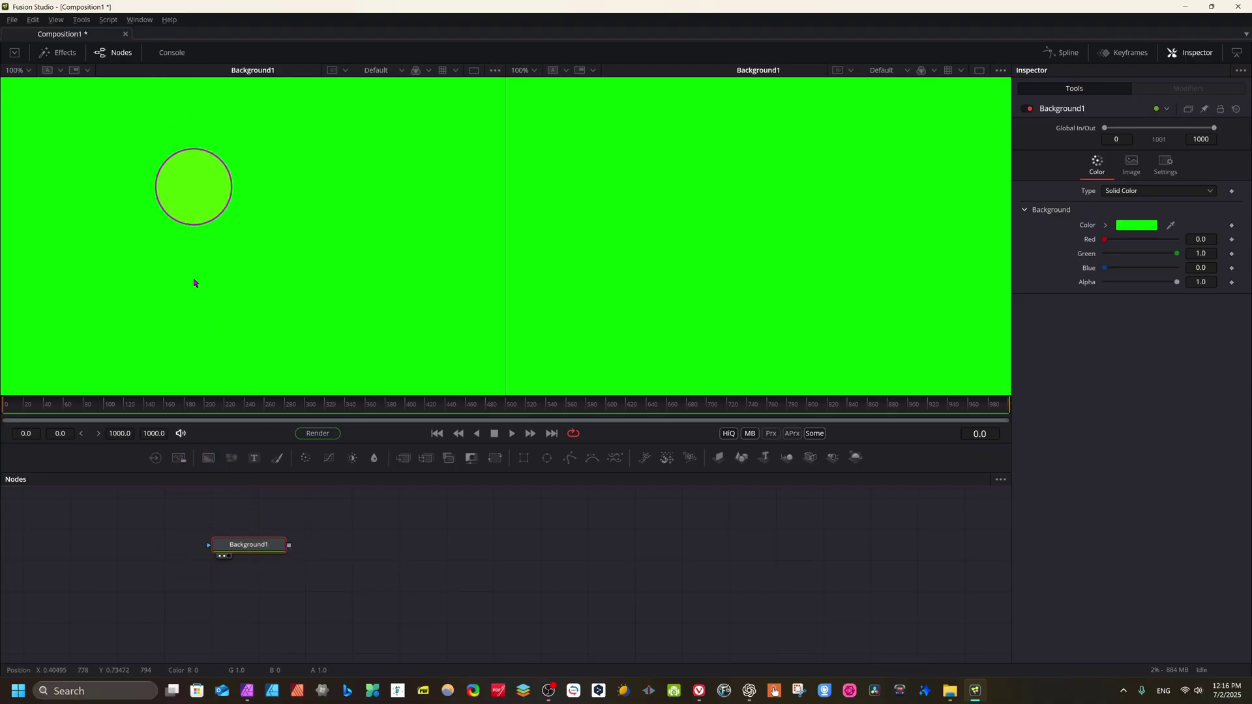
left_click(219, 557)
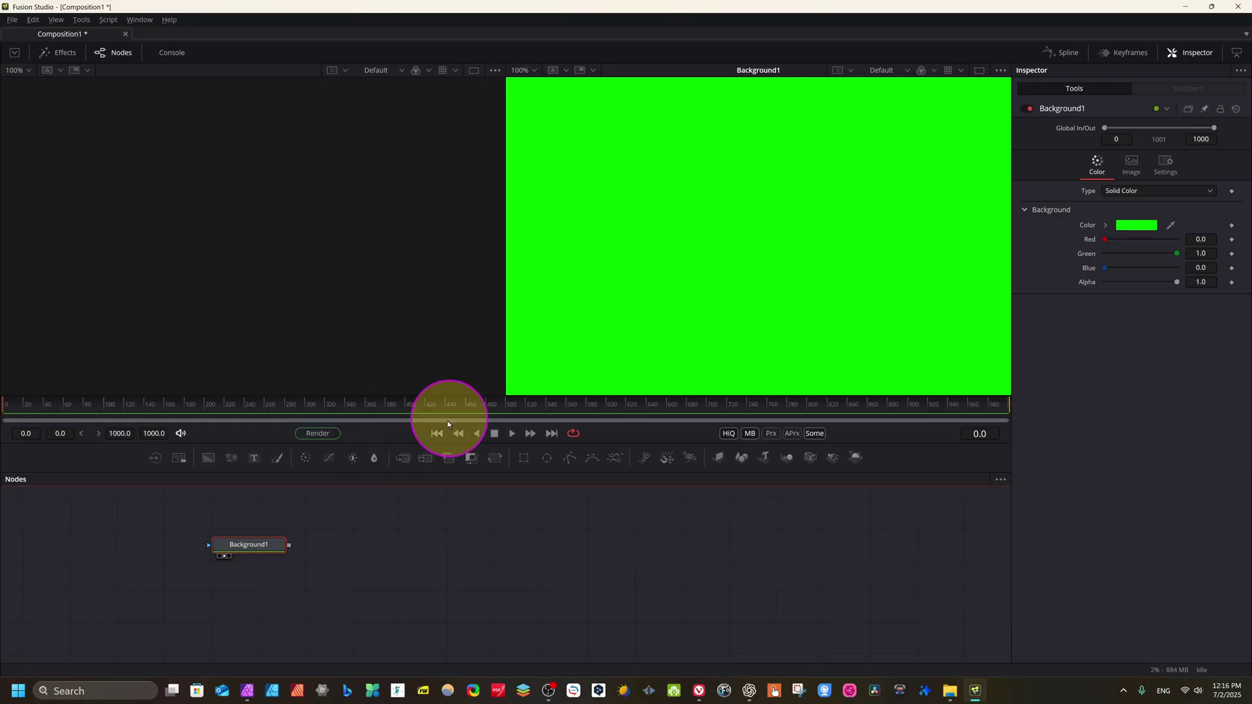
left_click(222, 545)
key("1")
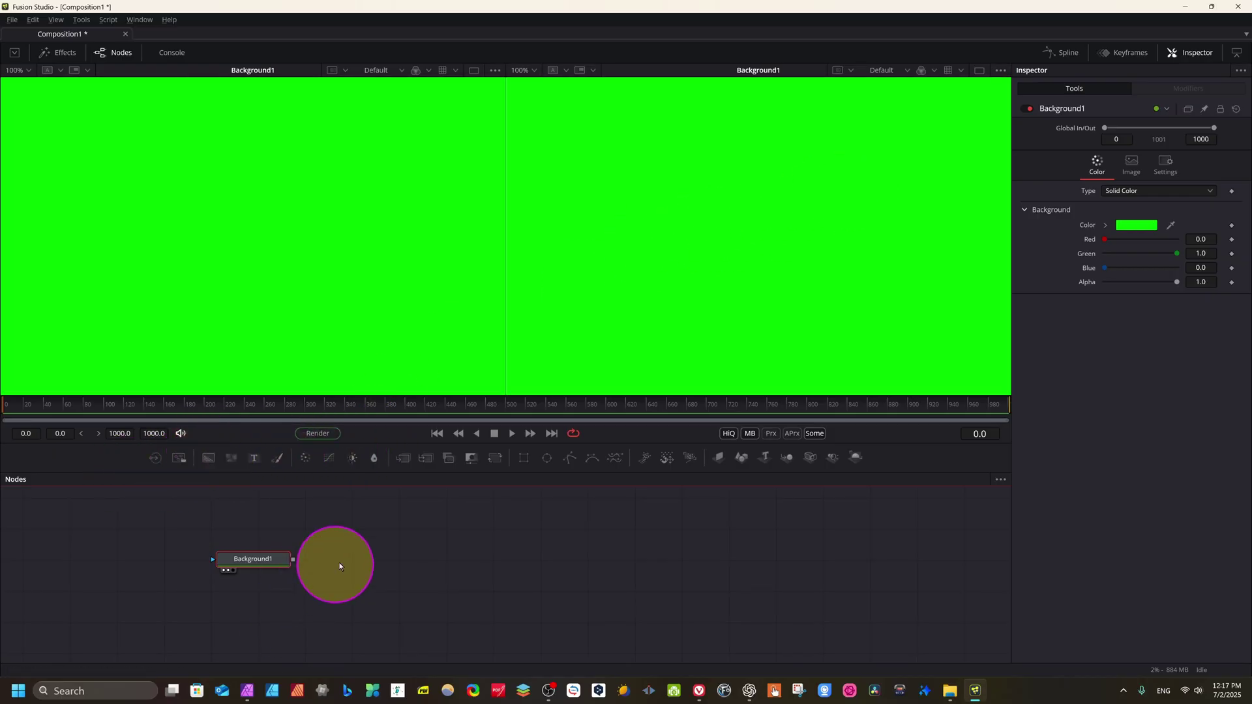
Add a second Background node merged with the first, and move it to the opposite side of the Merge node
left_click(206, 458)
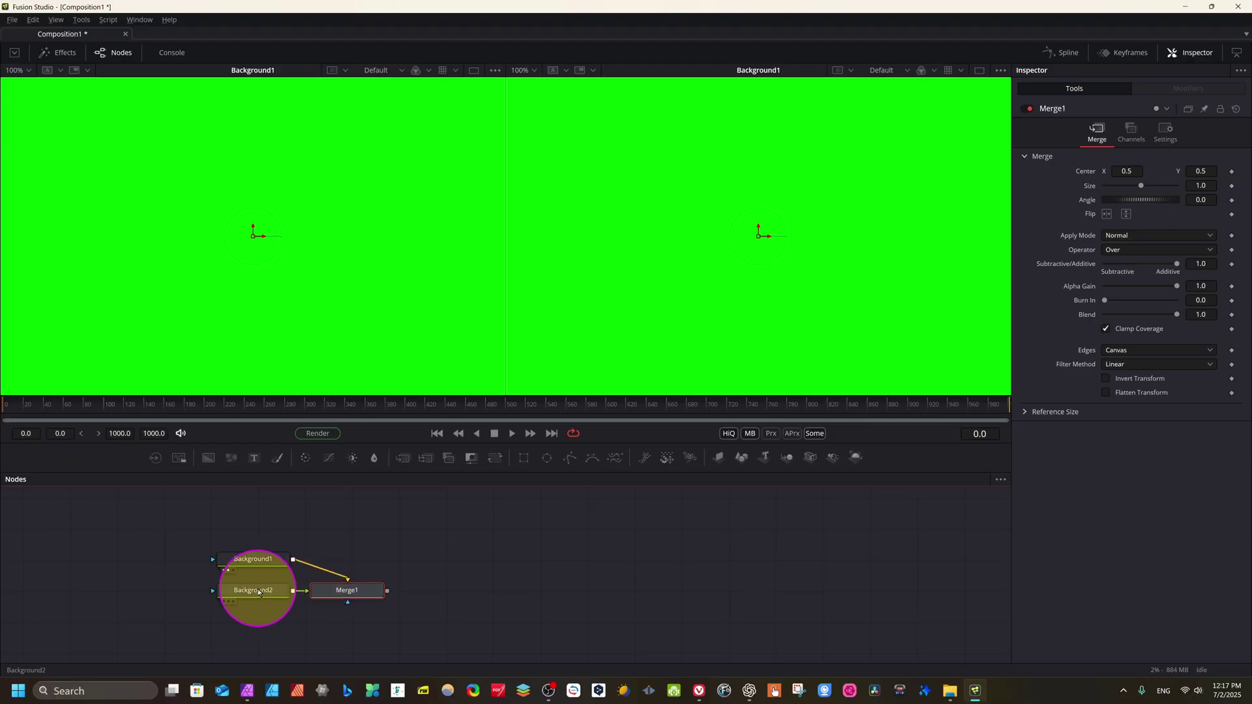
left_click_drag(258, 592, 531, 593)
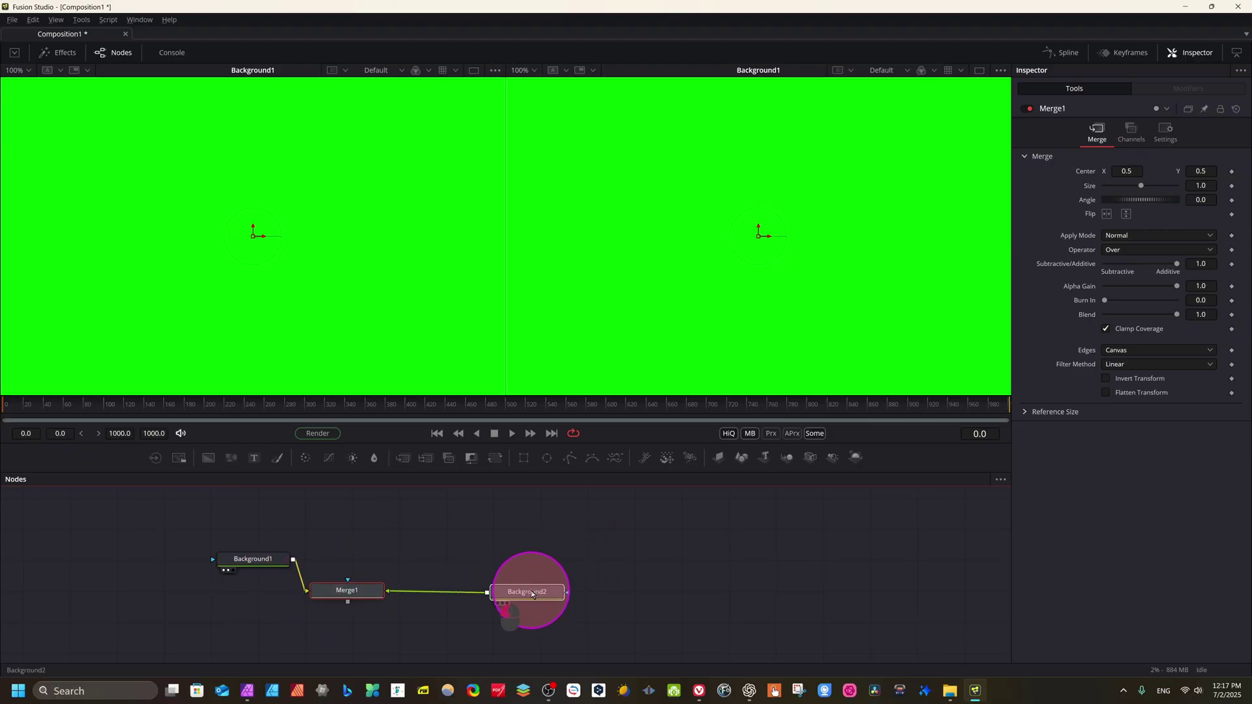
Add a Loader node for the image "why to use open-source softwares.png" and move it to the start of the node graph
left_click(155, 457)
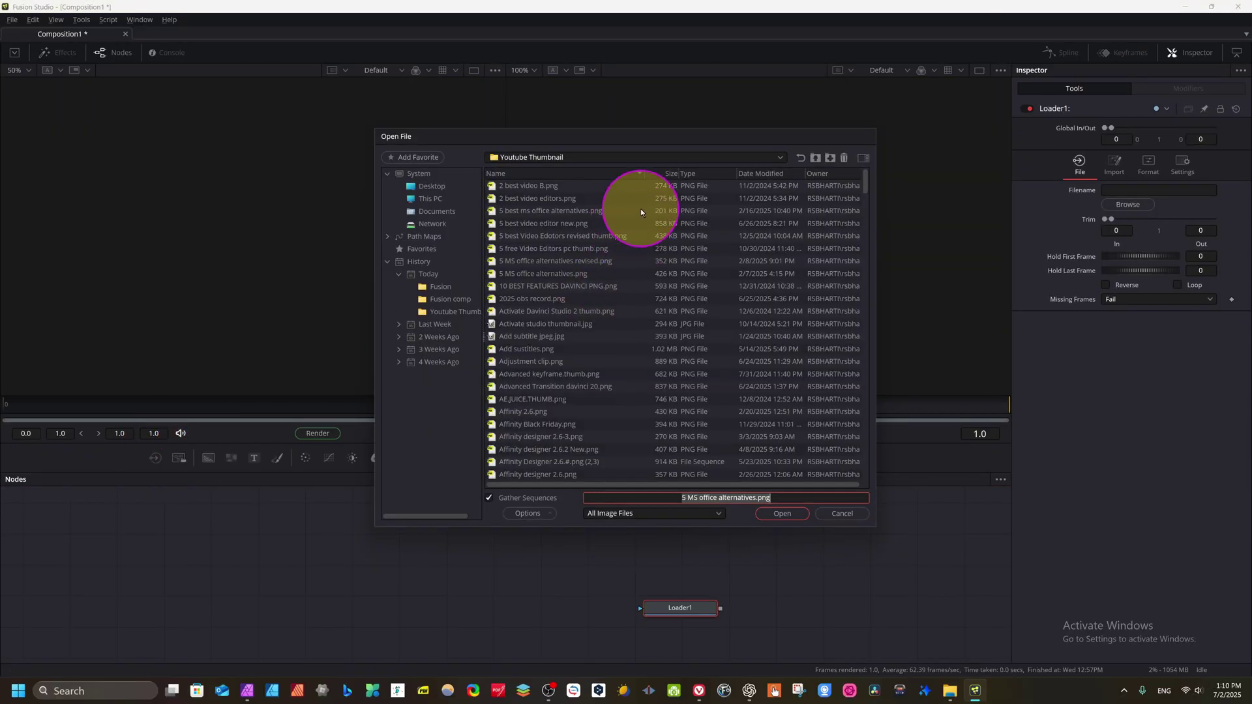
scroll(621, 360, "down", 10)
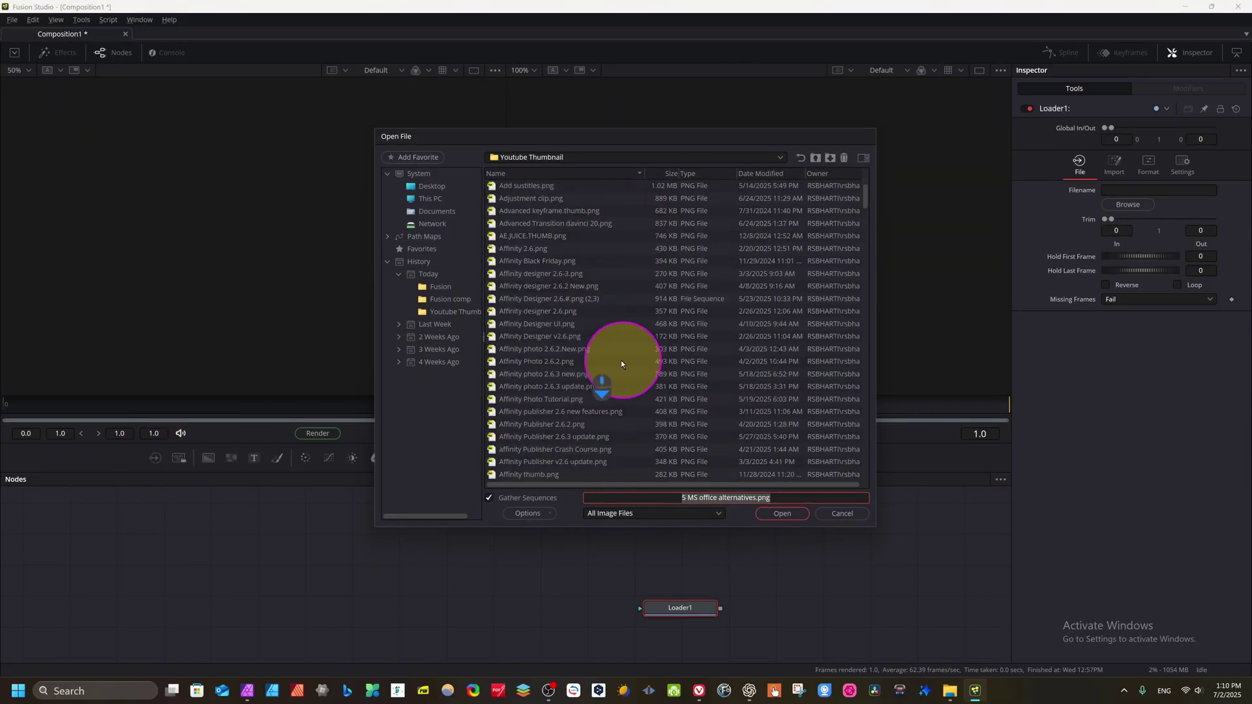
scroll(612, 369, "down", 20)
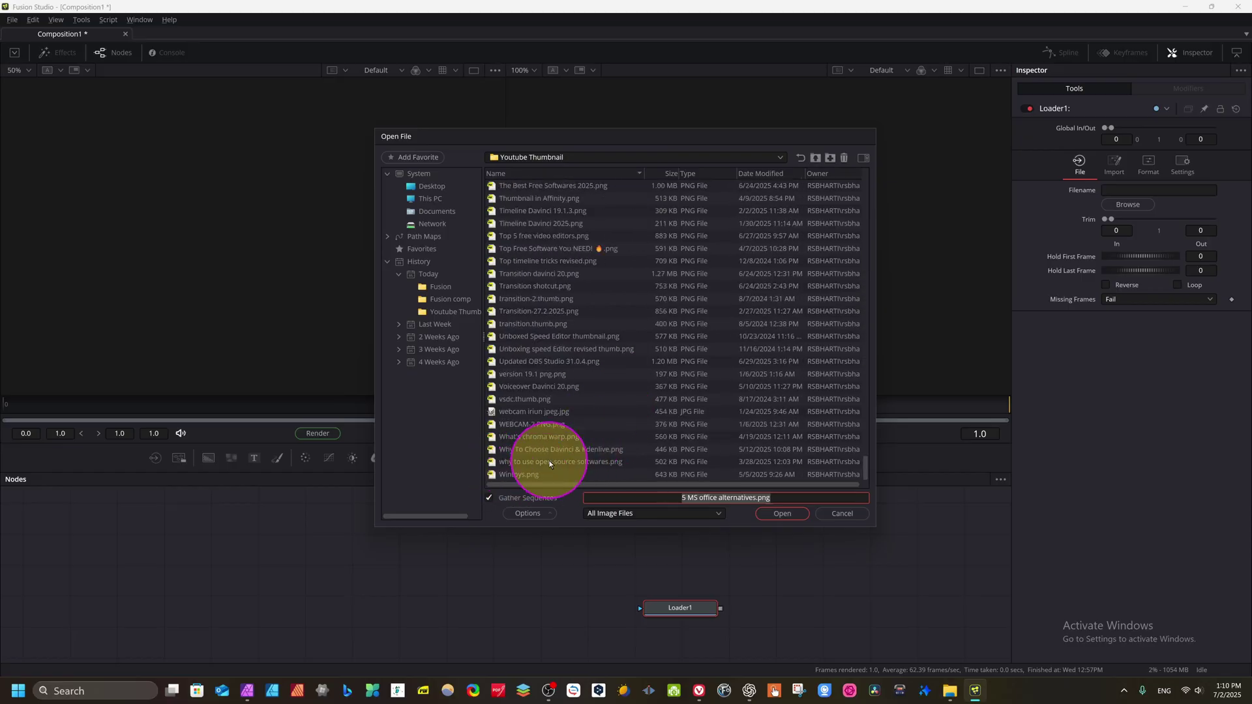
left_click(549, 461)
left_click(782, 513)
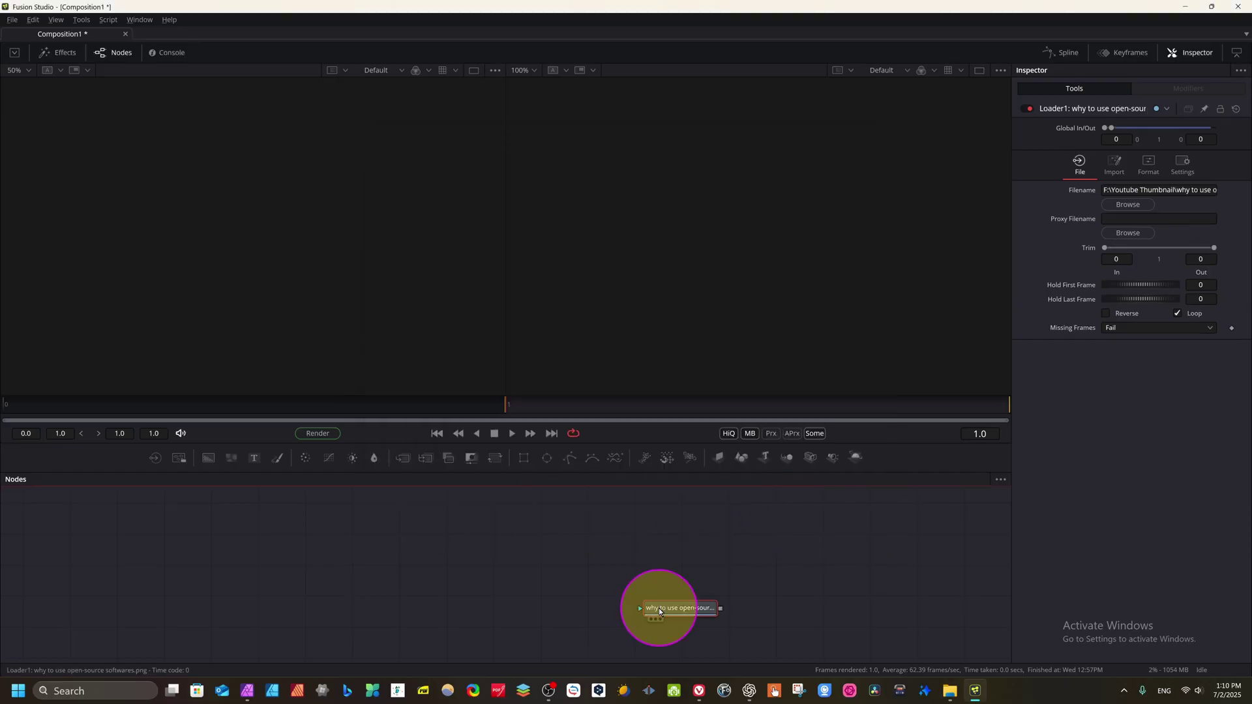
left_click_drag(658, 608, 186, 560)
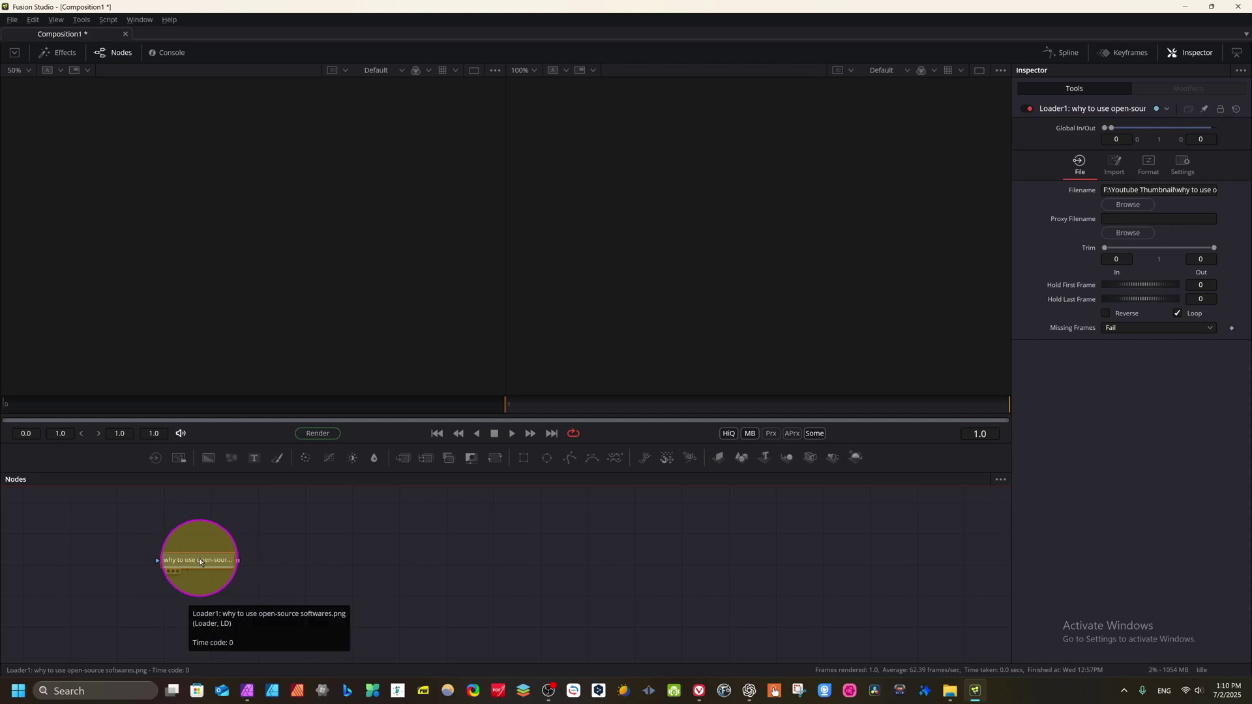
Display the loaded image in the first viewer and adjust its zoom to 70%
key("1")
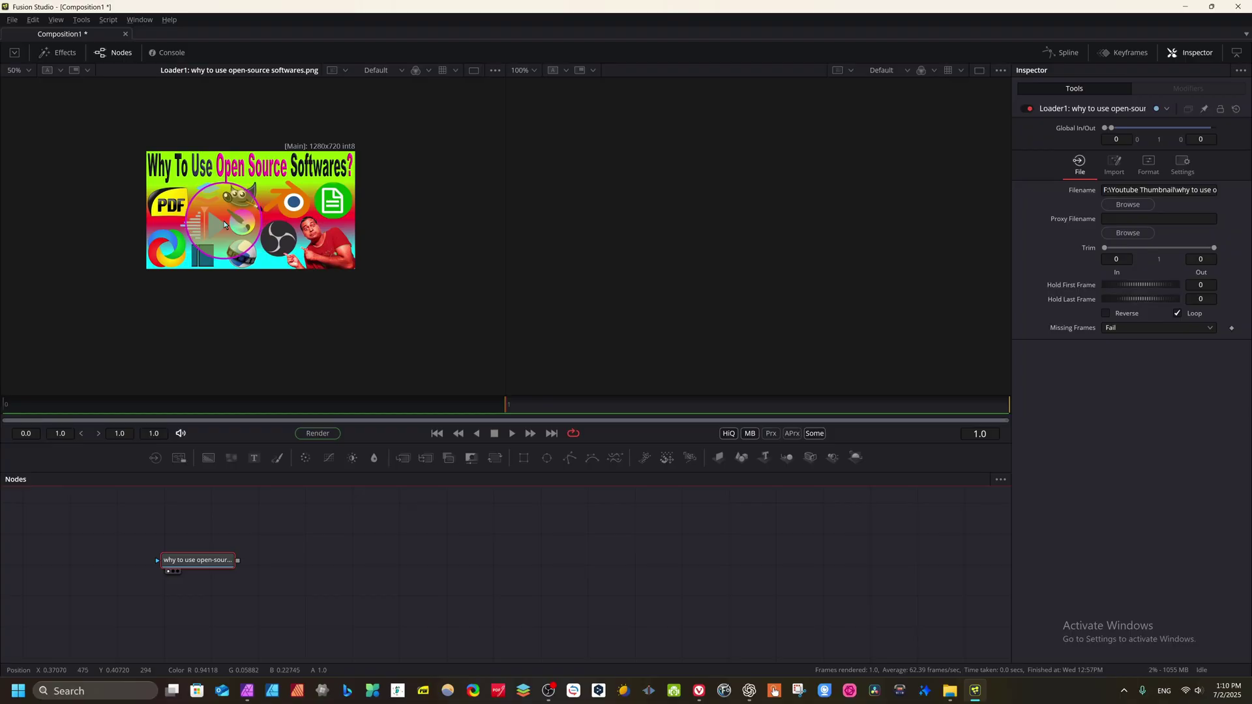
key("ctrl+1")
scroll(356, 218, "up", 2)
scroll(378, 202, "down", 2)
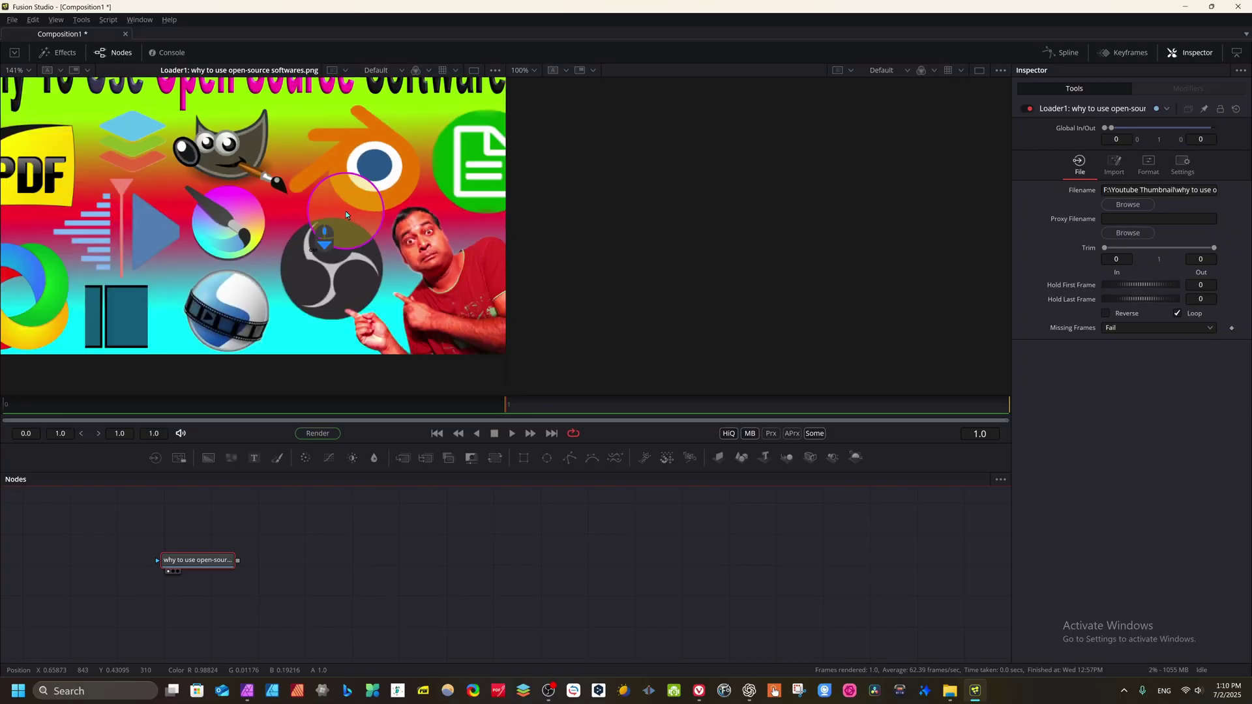
scroll(404, 186, "down", 2)
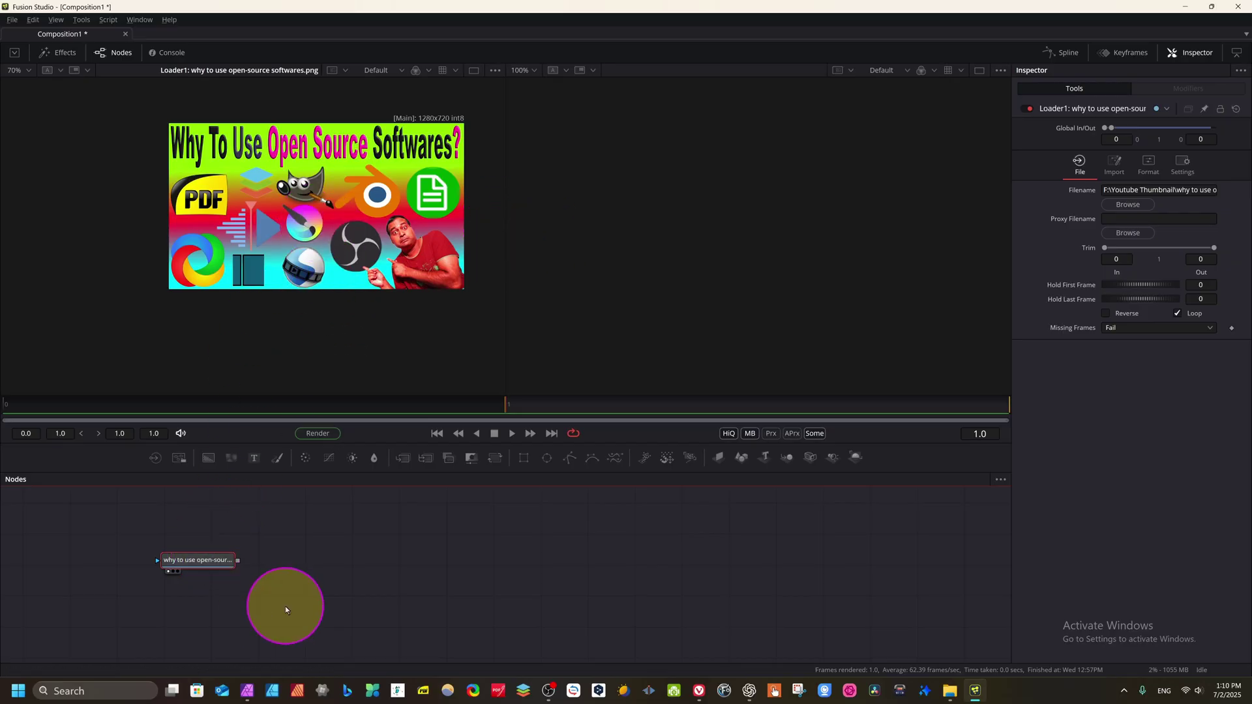
Display the loaded image in the second viewer and zoom it in and out, finishing at 100%
key("2")
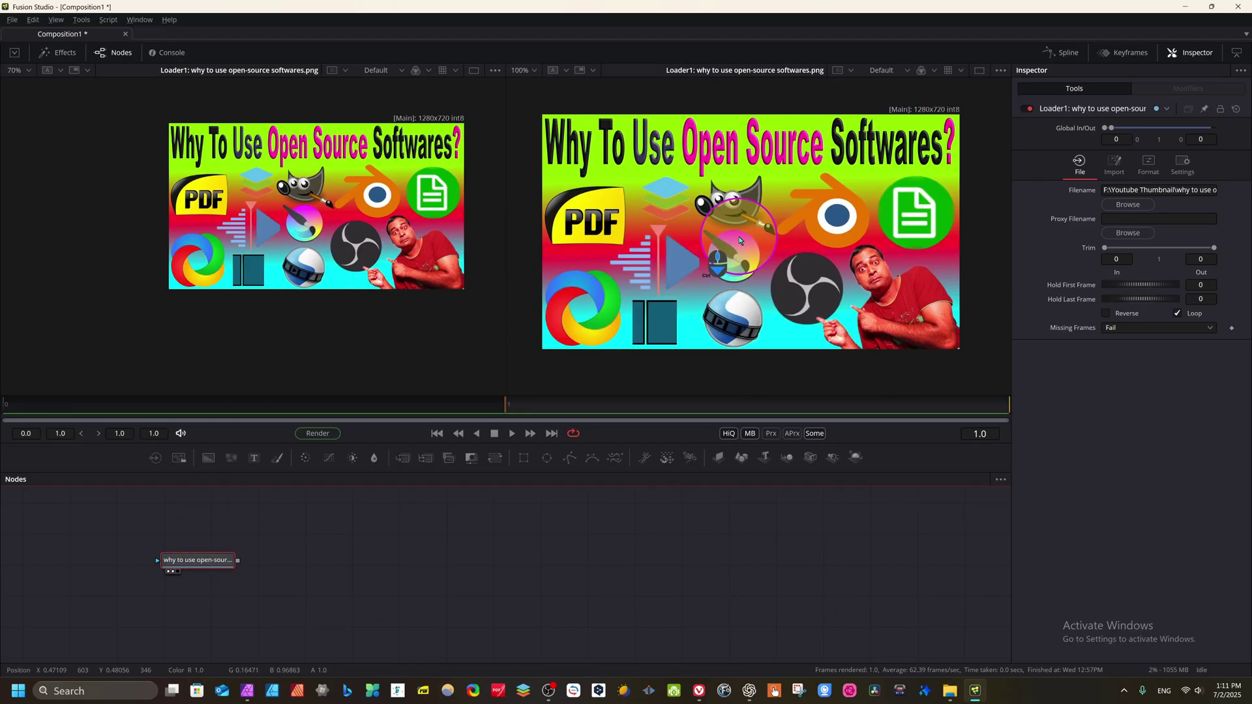
scroll(739, 240, "up", 1)
scroll(739, 241, "down", 2)
scroll(739, 241, "up", 1)
scroll(739, 241, "down", 2)
scroll(739, 239, "down", 1)
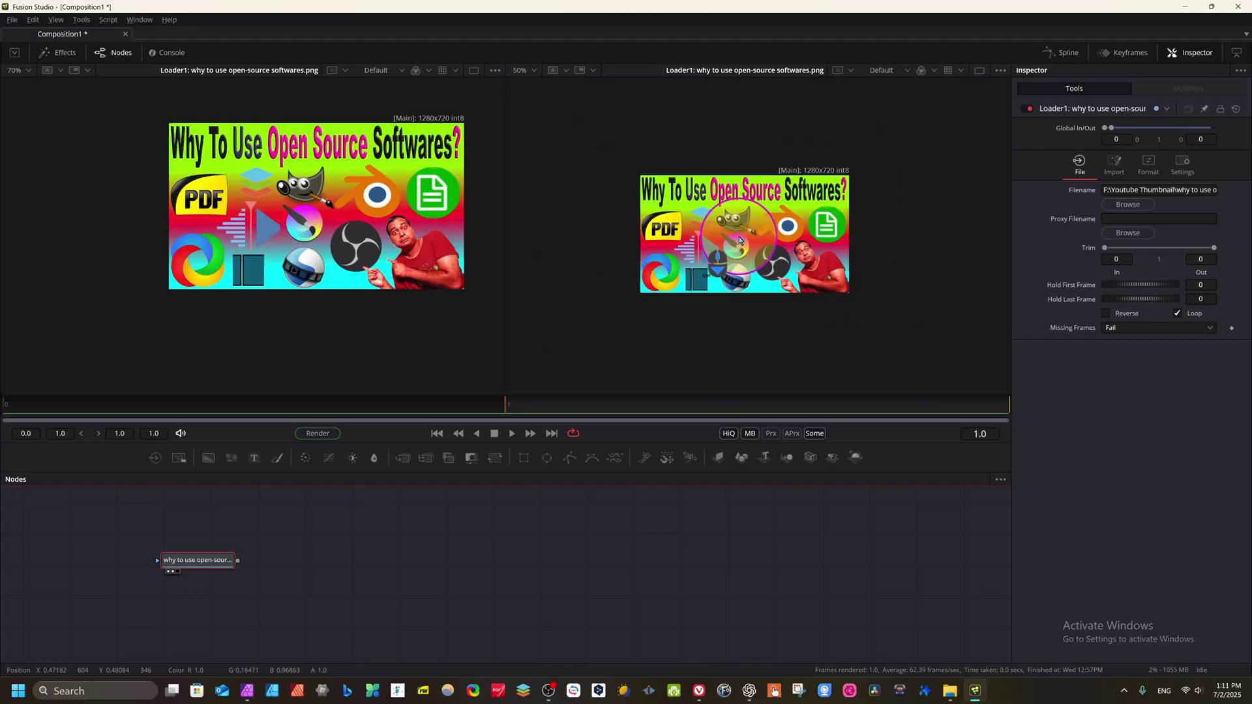
scroll(739, 240, "up", 3)
scroll(739, 240, "down", 3)
scroll(739, 240, "up", 2)
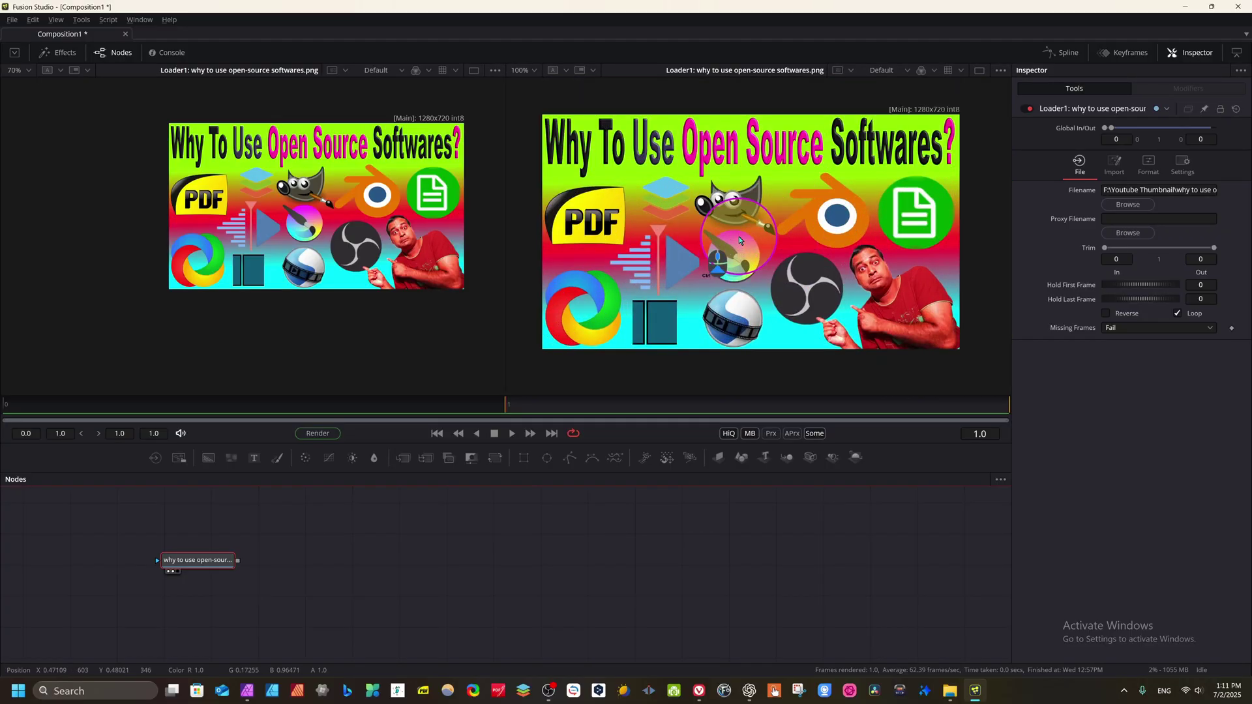
scroll(738, 240, "down", 3)
scroll(738, 240, "up", 3)
scroll(738, 240, "down", 1)
scroll(738, 239, "up", 1)
scroll(738, 240, "down", 1)
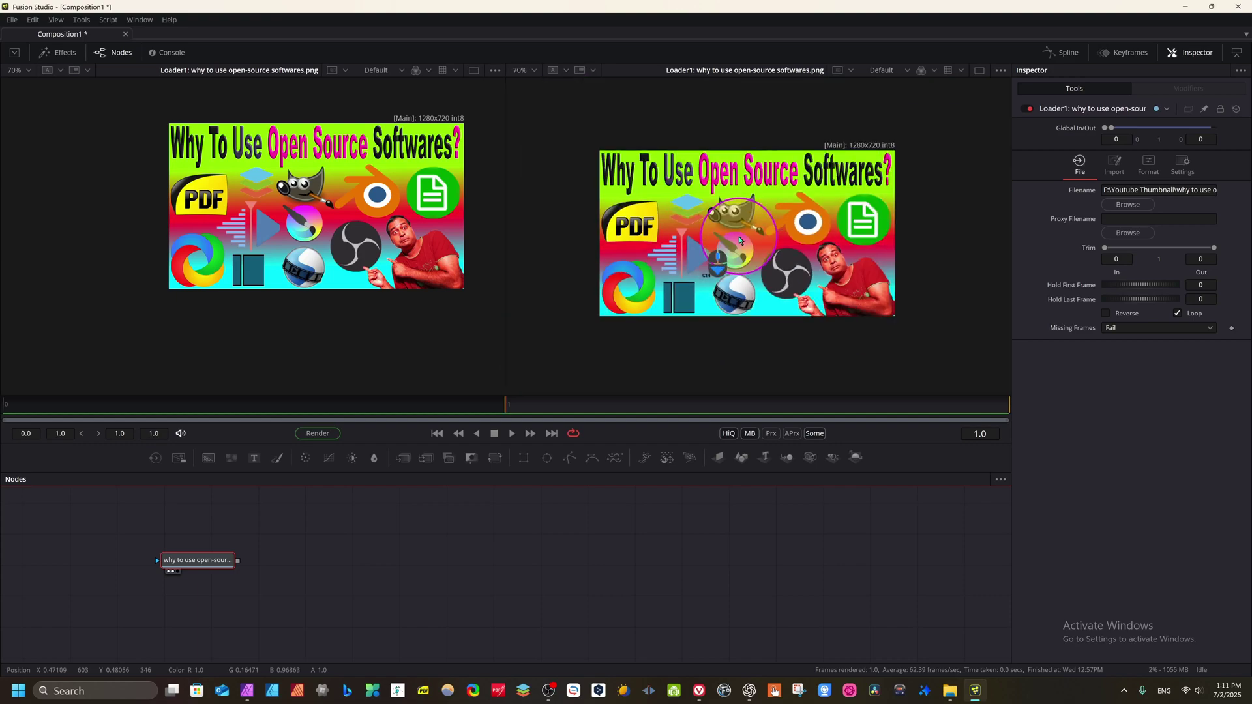
scroll(738, 240, "up", 1)
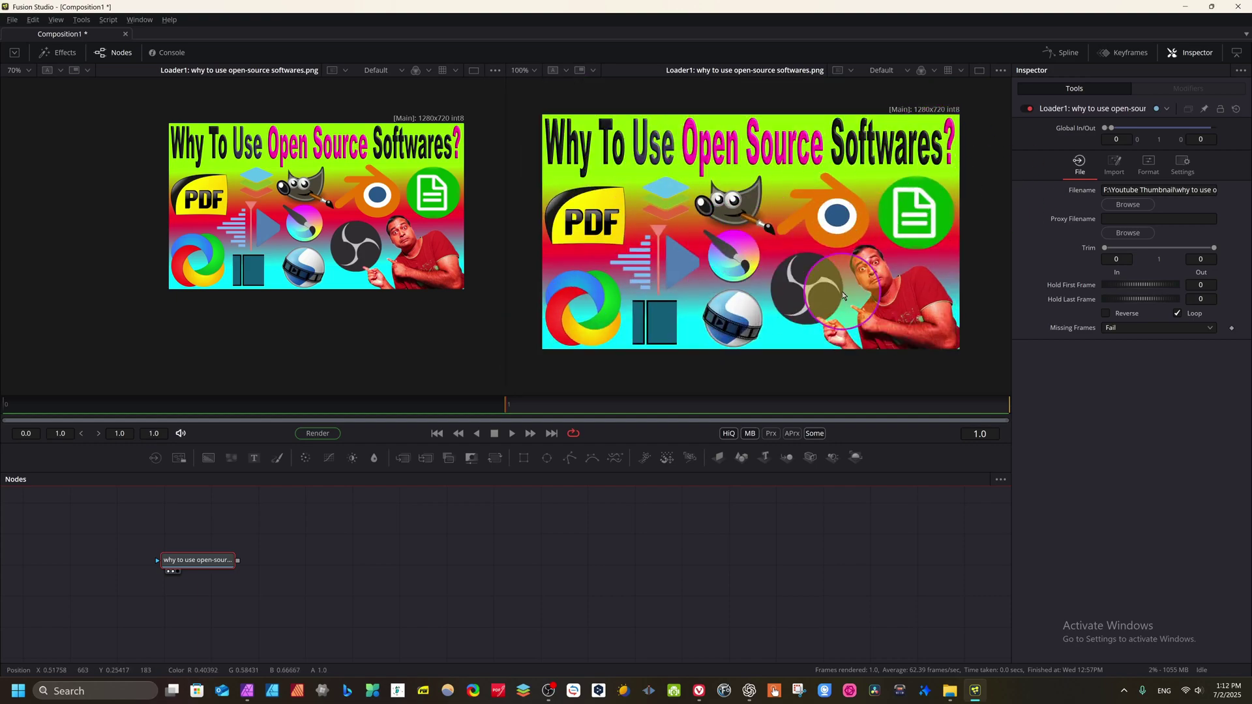
key("ctrl")
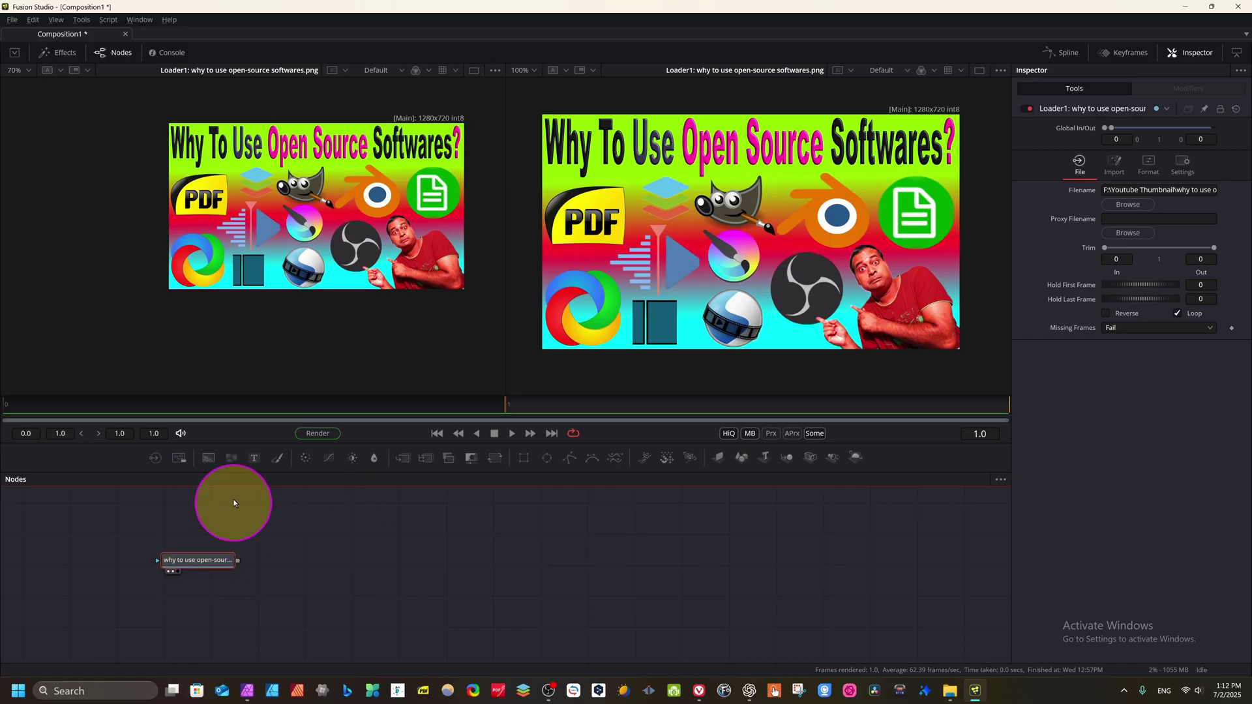
Attach a Saver node to the Loader without choosing an output file, and delete all nodes from the composition
left_click(180, 458)
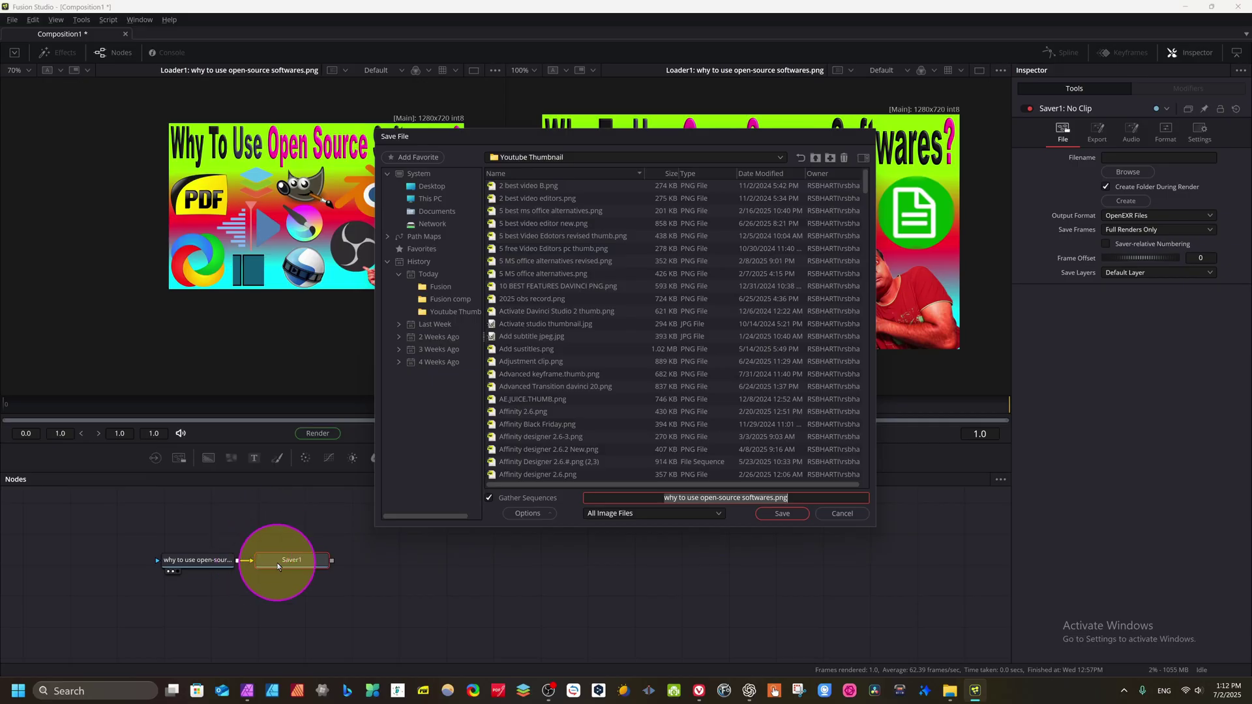
key("Escape")
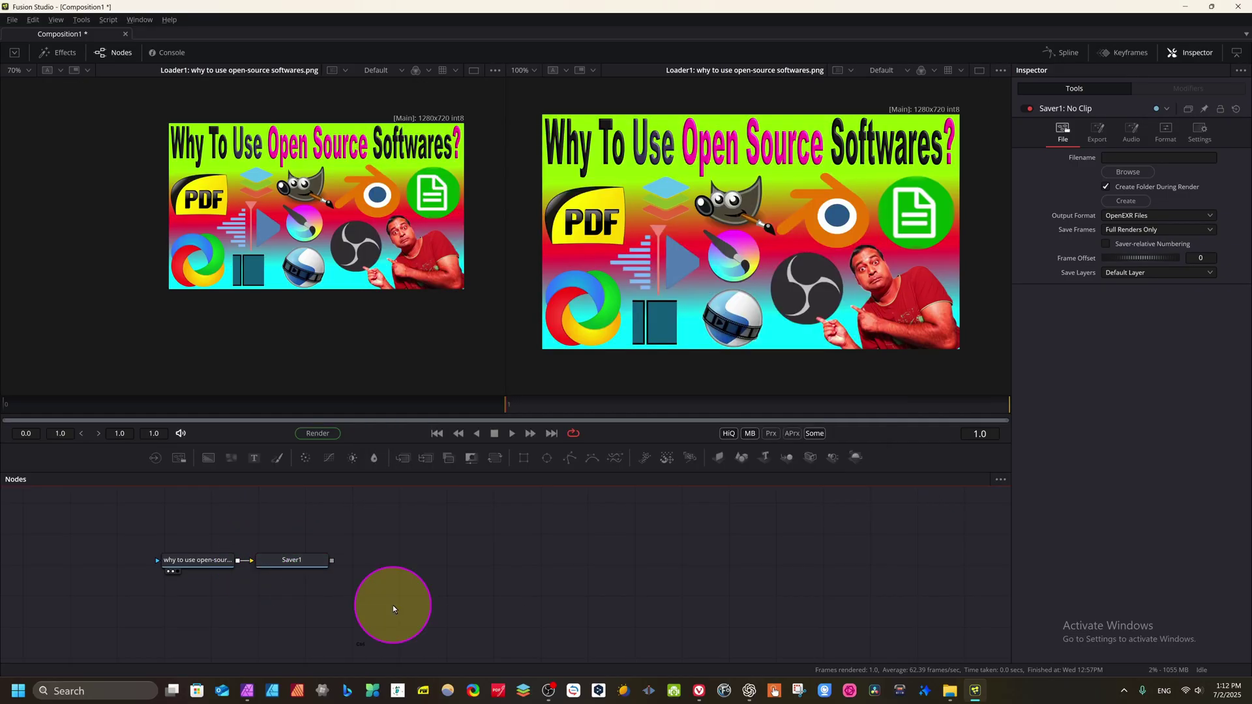
key("ctrl+a")
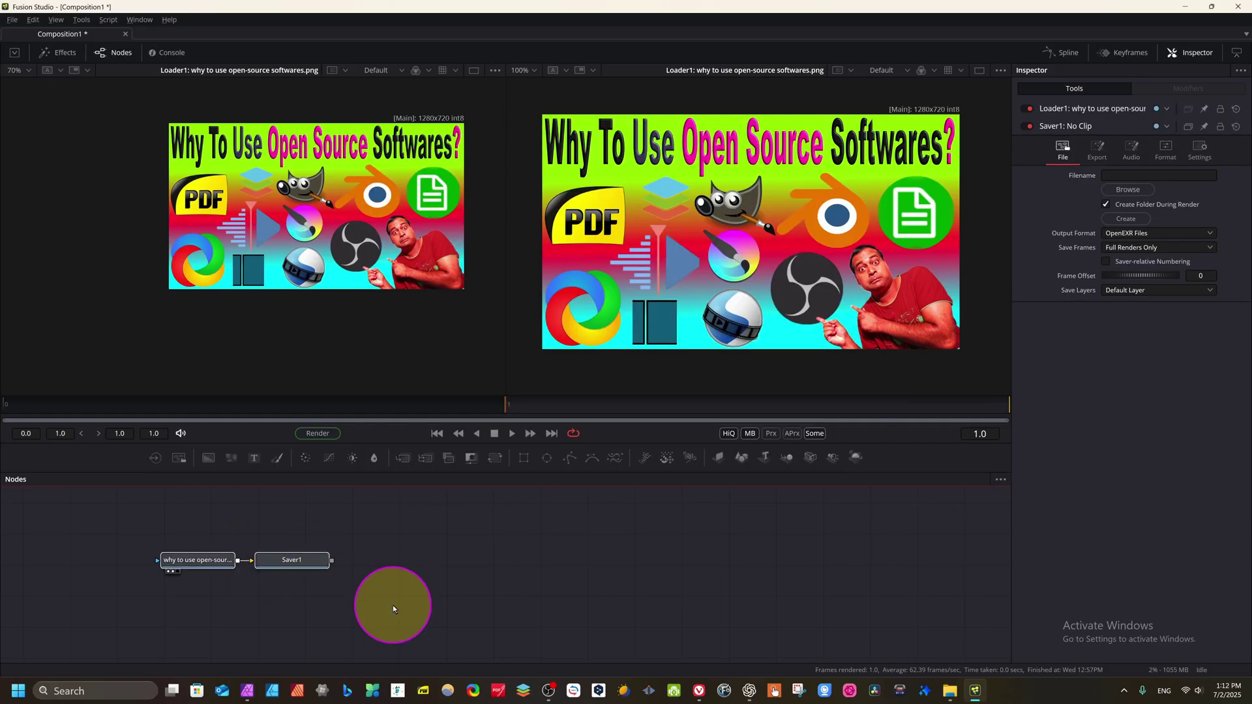
key("Delete")
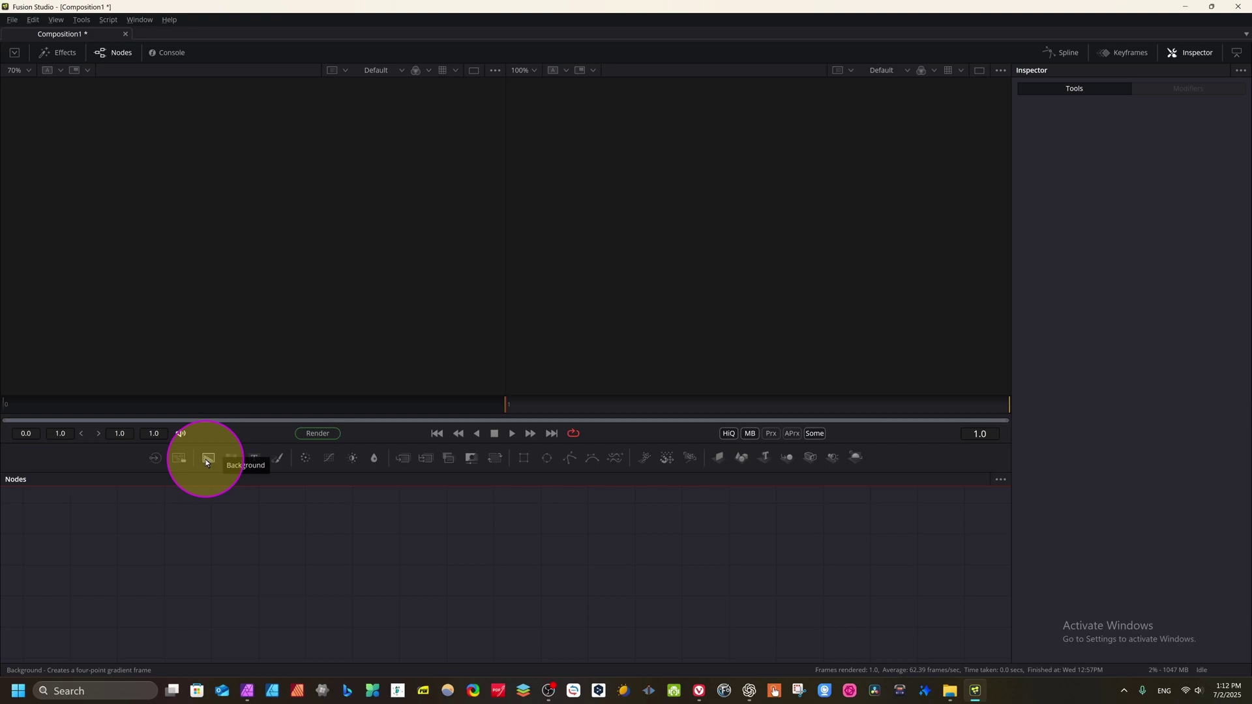
Search the tool selector for "back" and close it without adding a tool
key("shift+space")
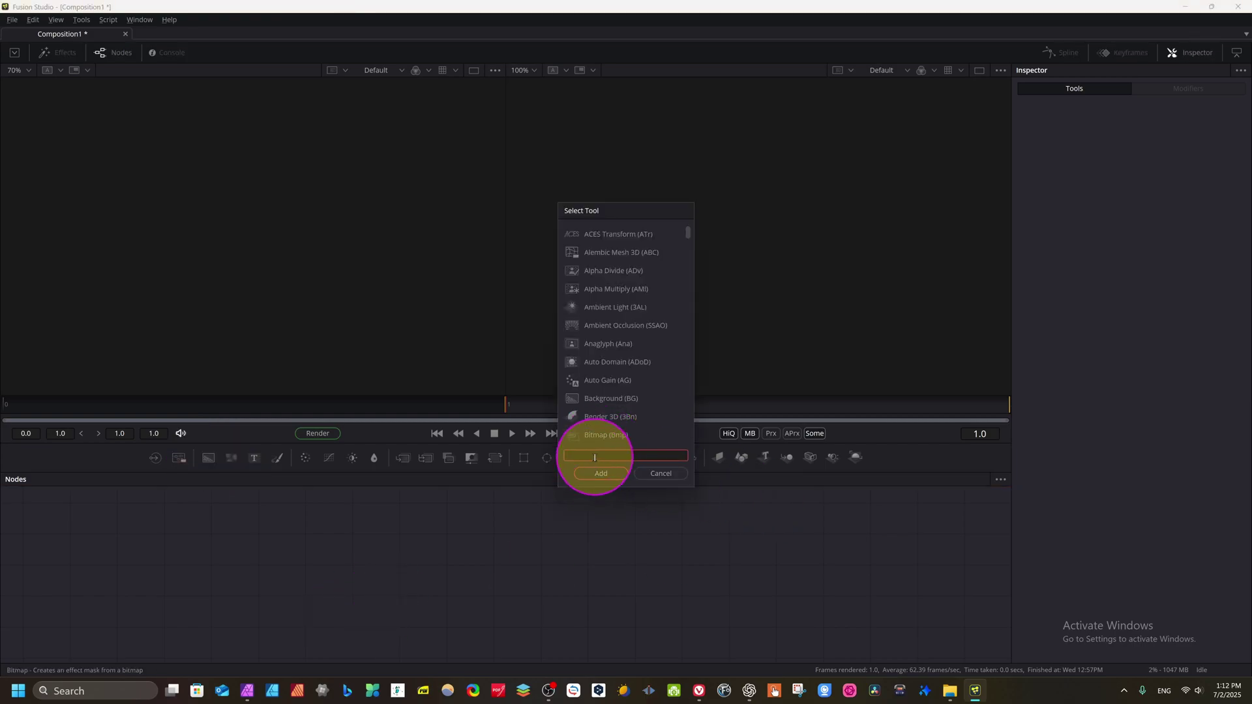
type("back")
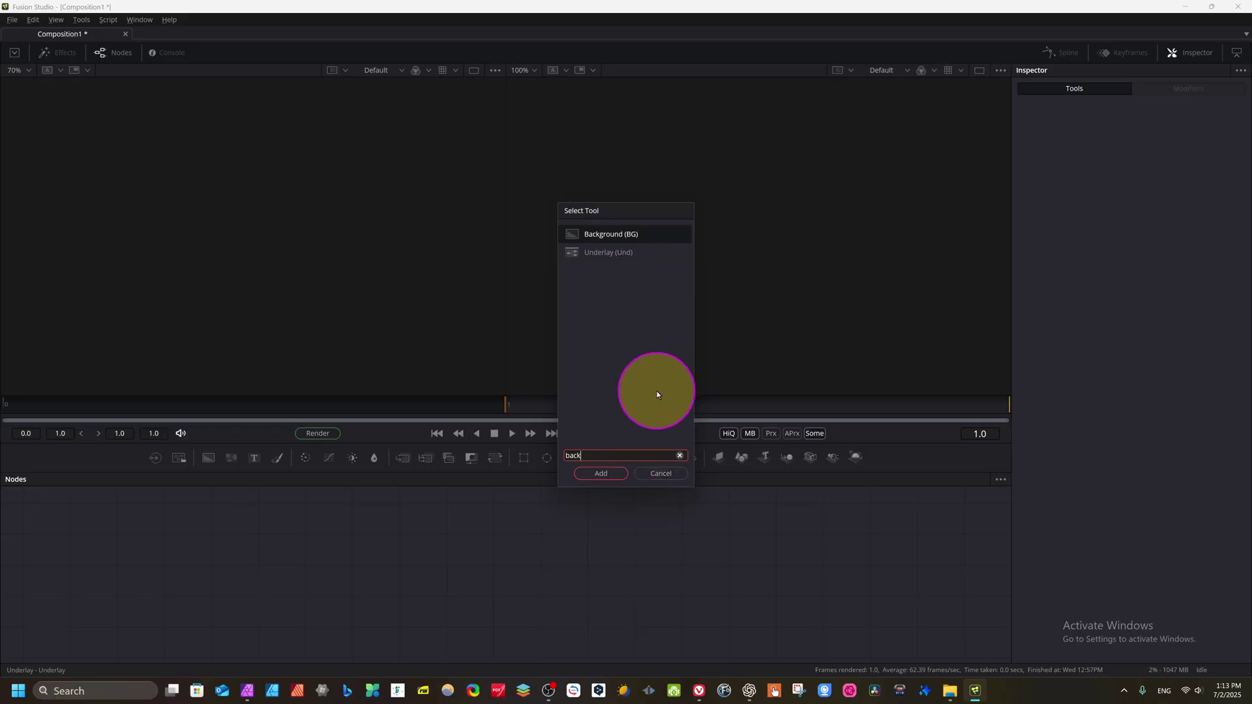
left_click(665, 473)
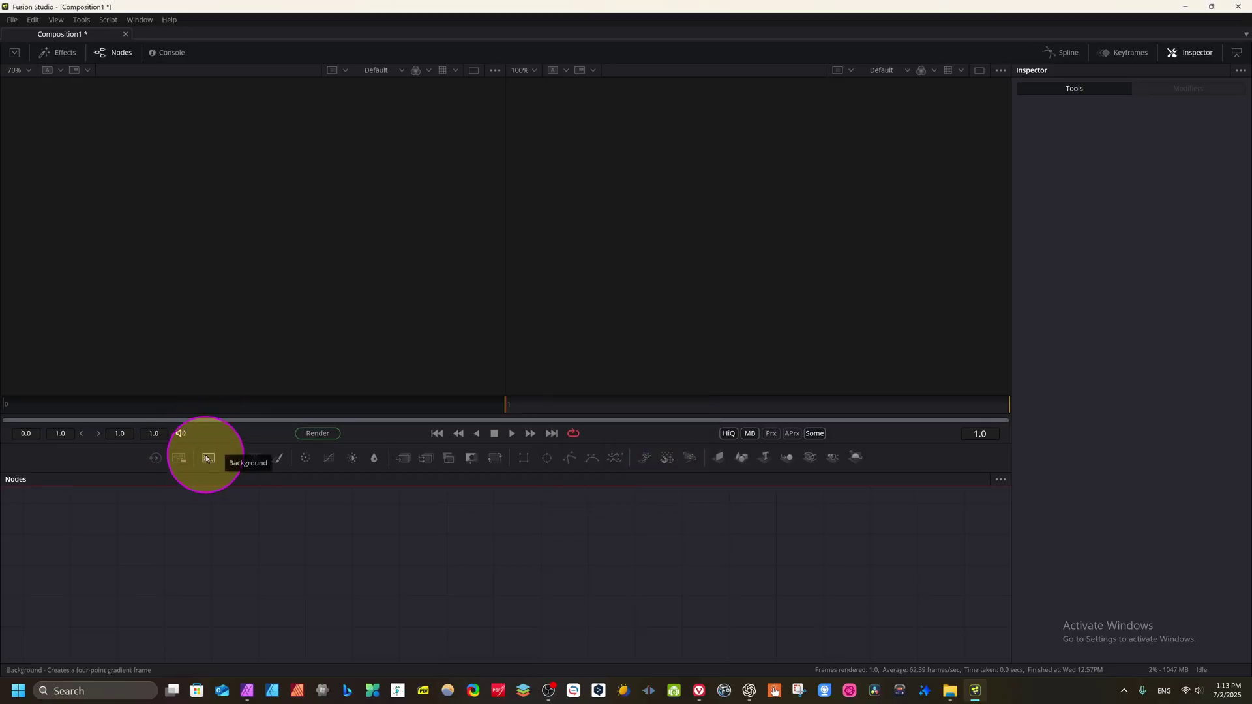
Add a Background node to the empty node graph and display it in both viewers
left_click_drag(208, 461, 244, 545)
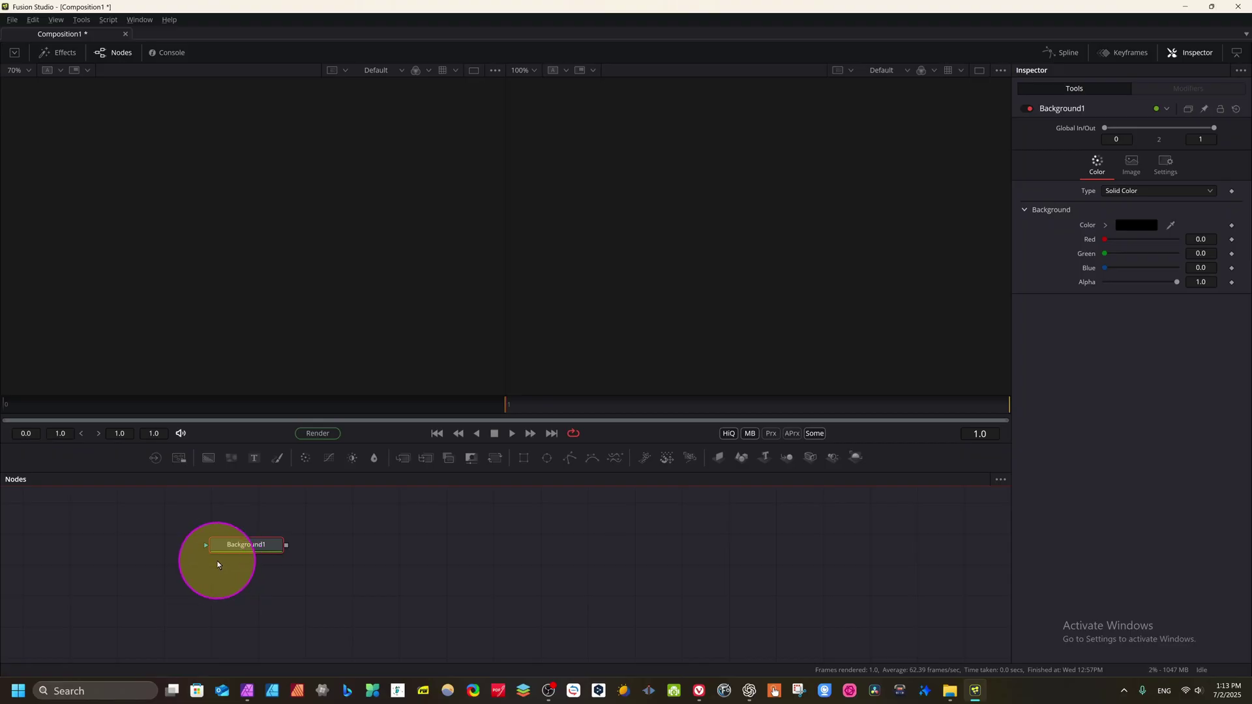
key("1")
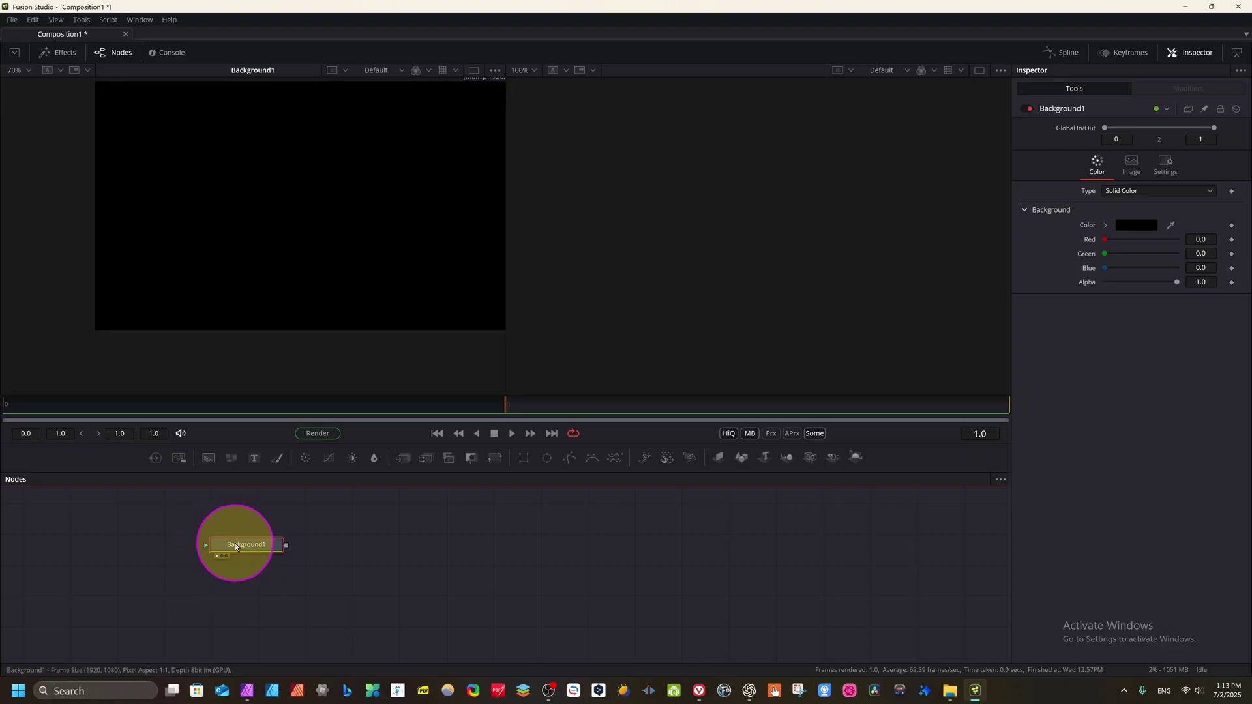
key("2")
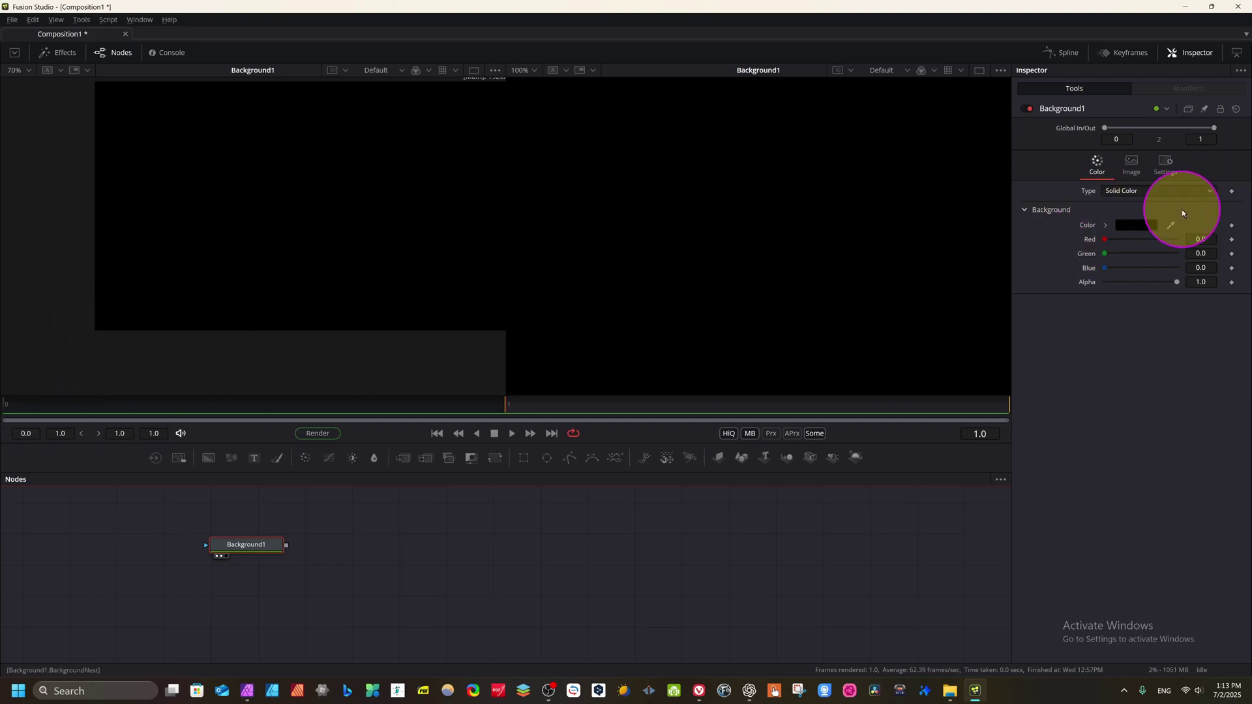
Set the Background node's solid colour to bright green #47df01, zoom the second viewer out to 70% and reframe the first viewer
left_click(1146, 225)
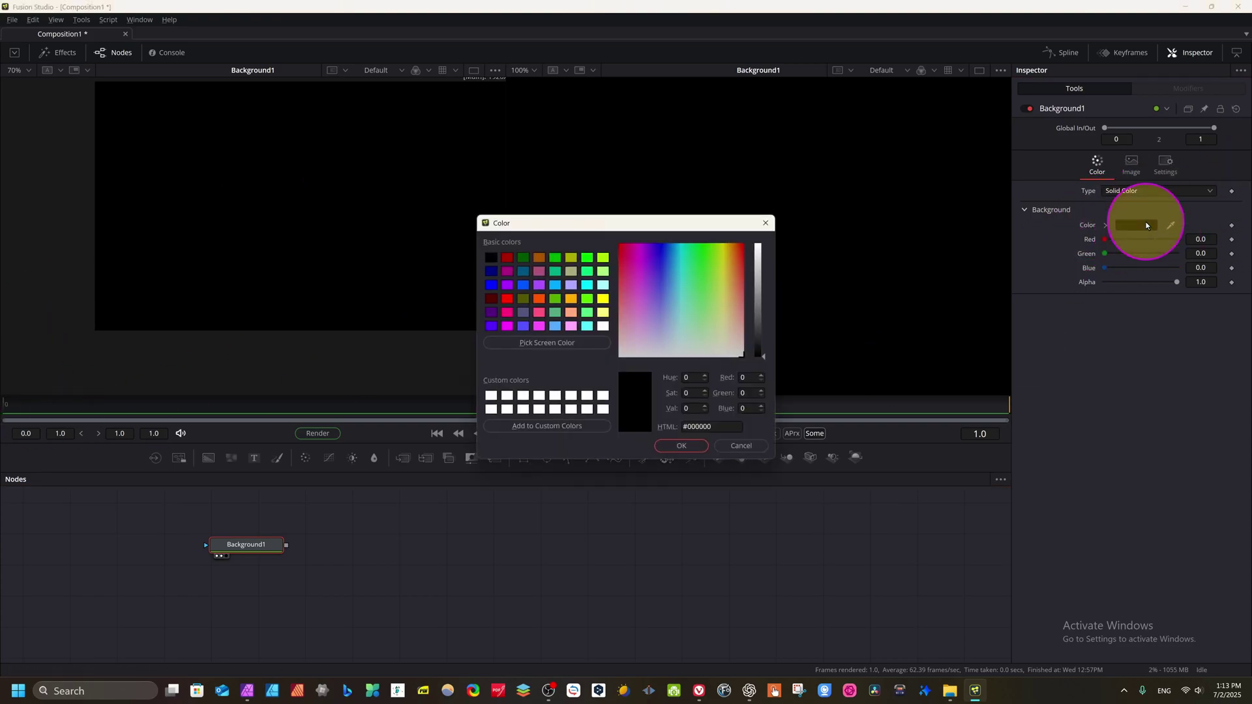
left_click(708, 245)
left_click(763, 267)
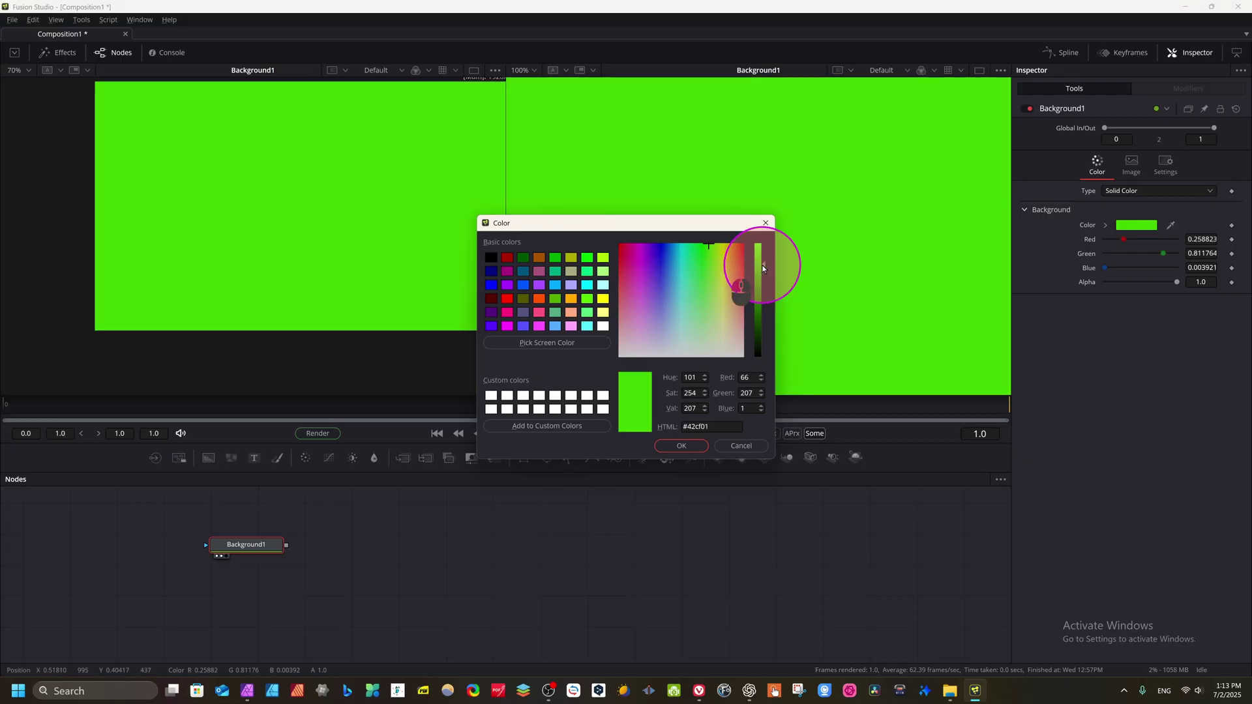
left_click_drag(763, 267, 758, 262)
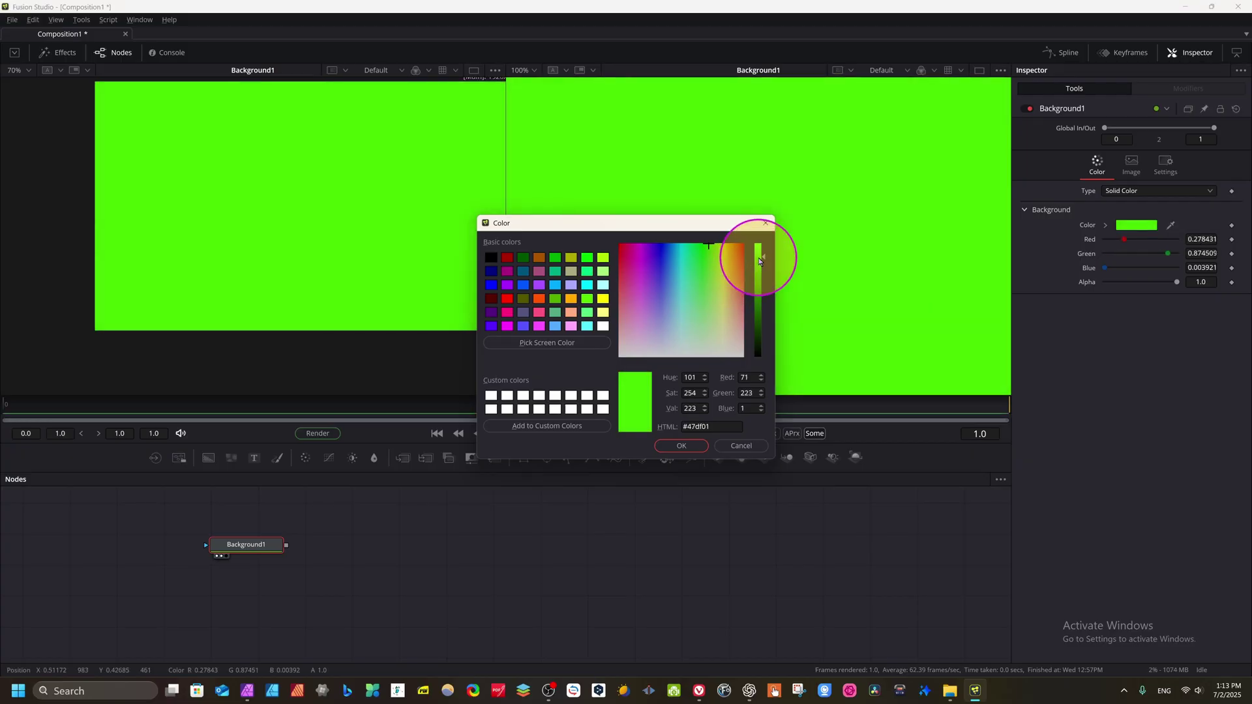
key("Return")
scroll(715, 274, "down", 2, "ctrl")
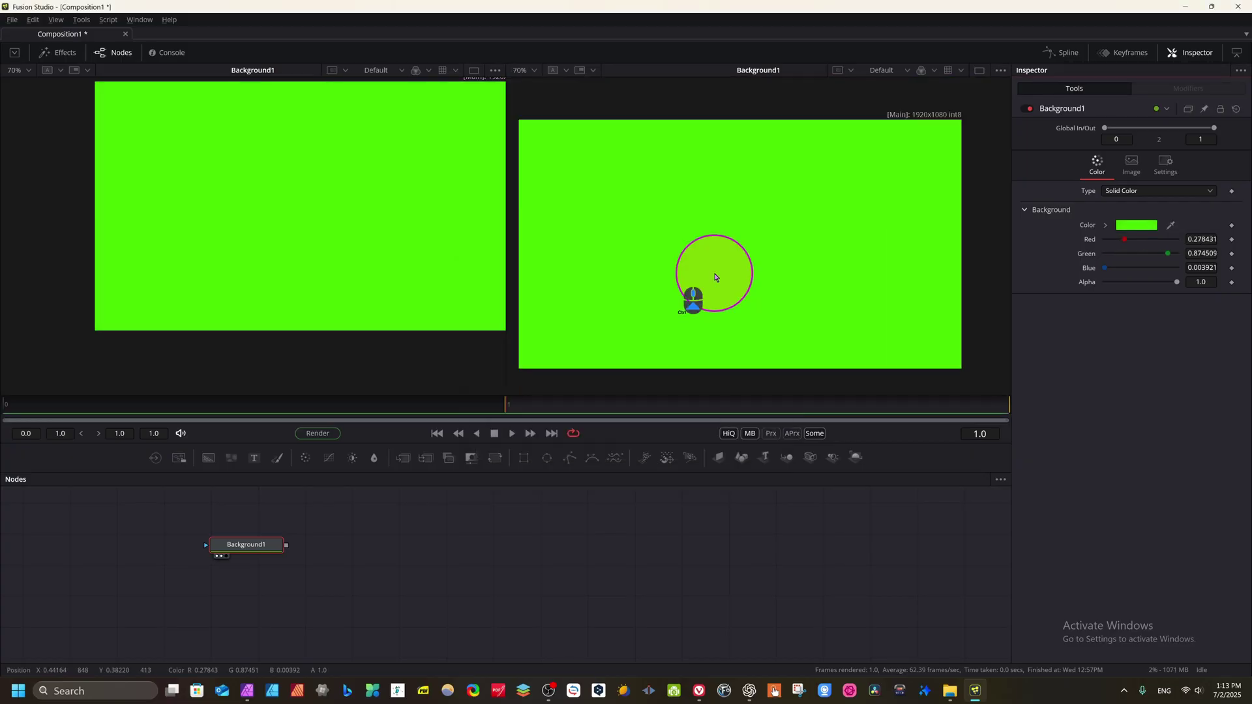
key("ctrl+f")
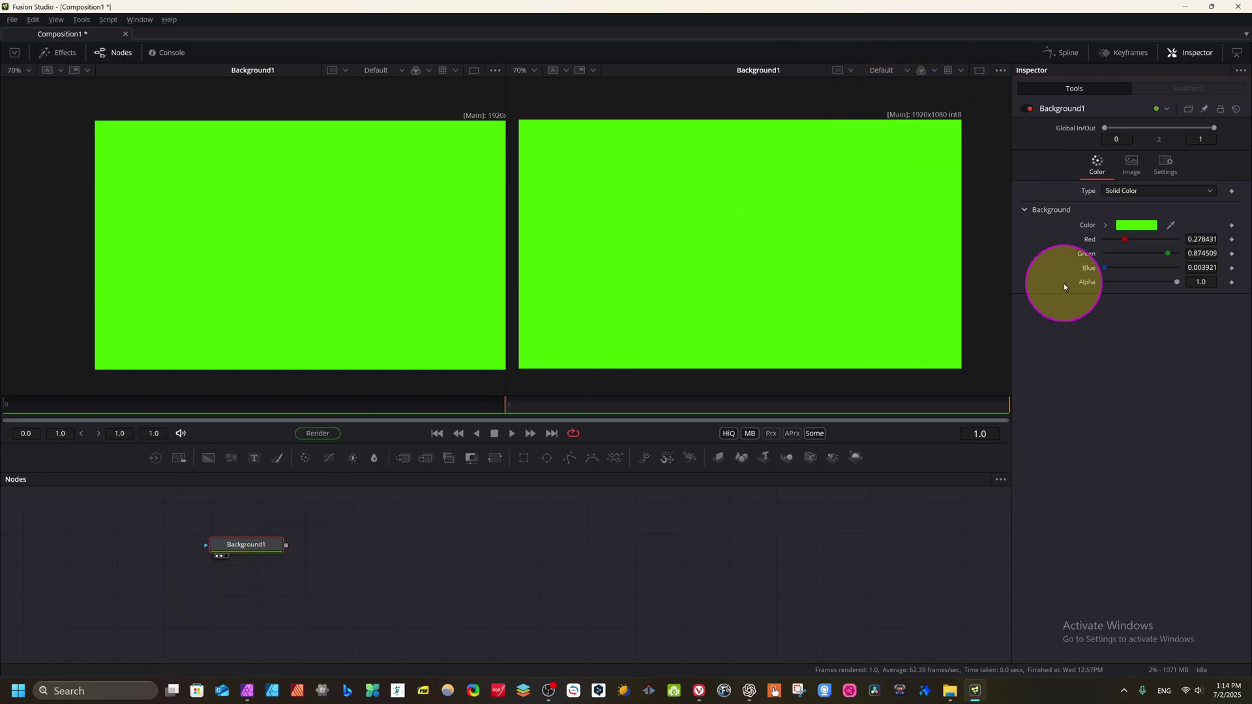
Set the Background node's image depth to float32 after trying int8
left_click(1129, 170)
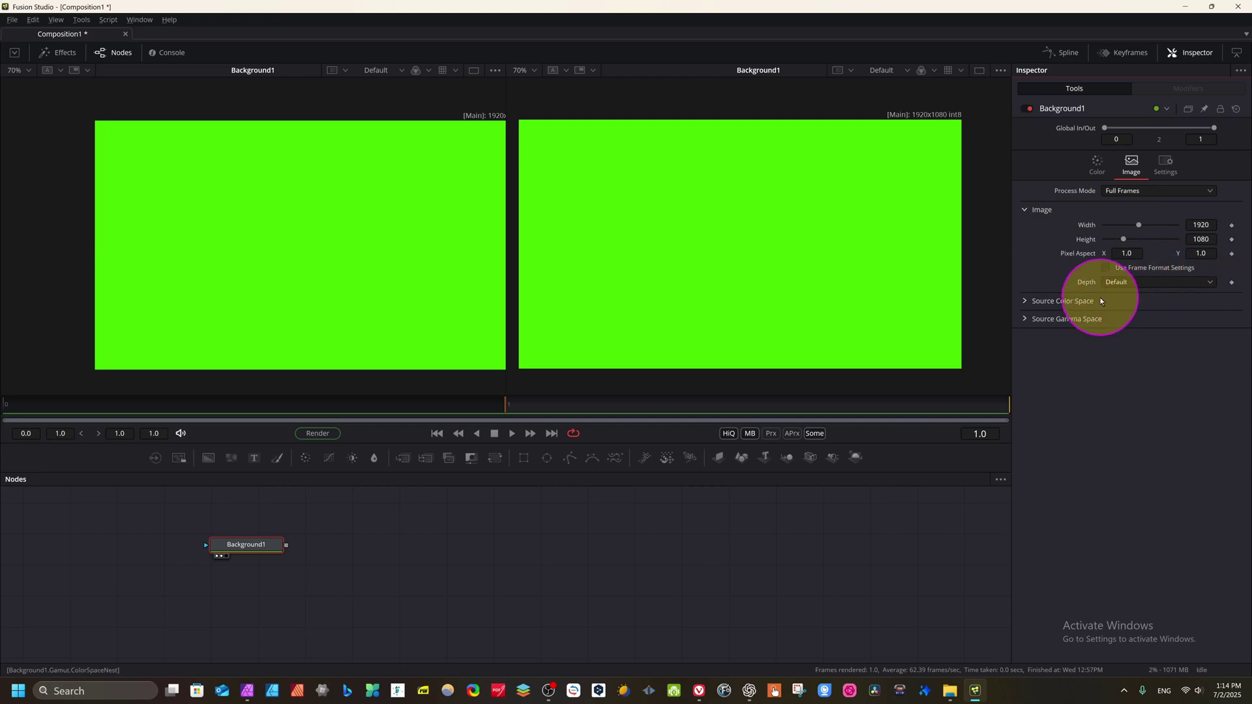
left_click(1206, 283)
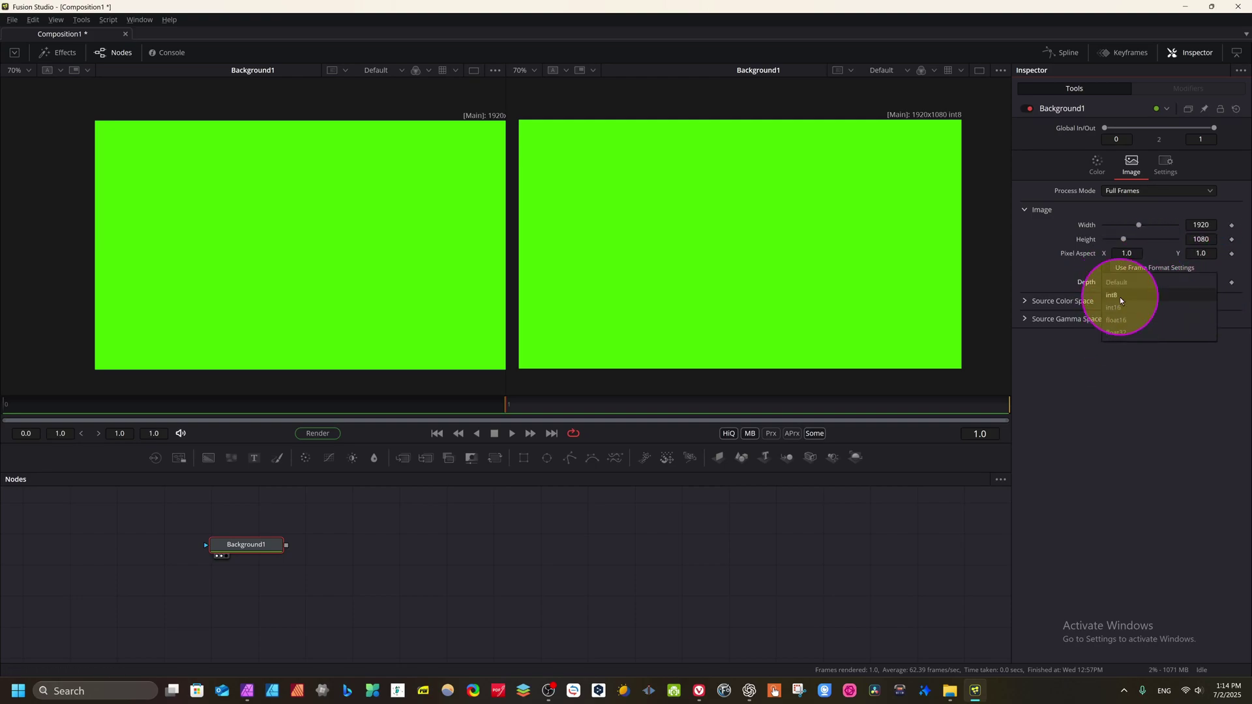
left_click(1119, 296)
left_click(1191, 281)
left_click(1112, 320)
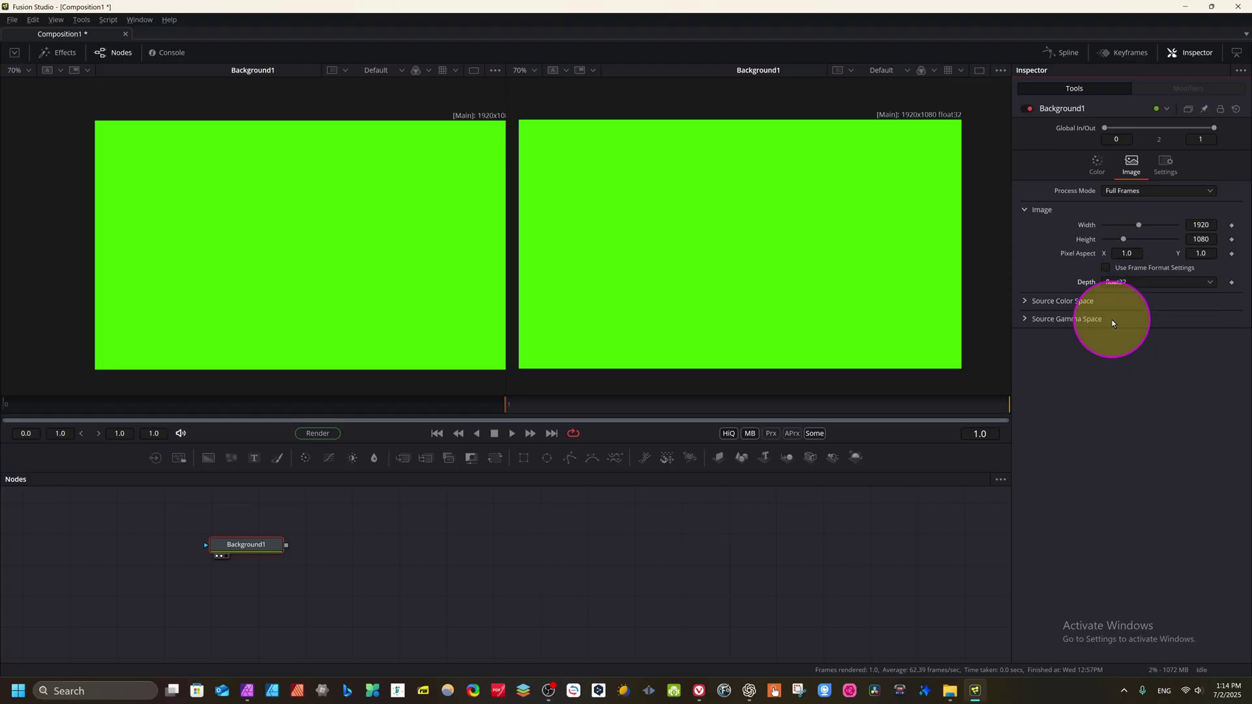
left_click(1205, 284)
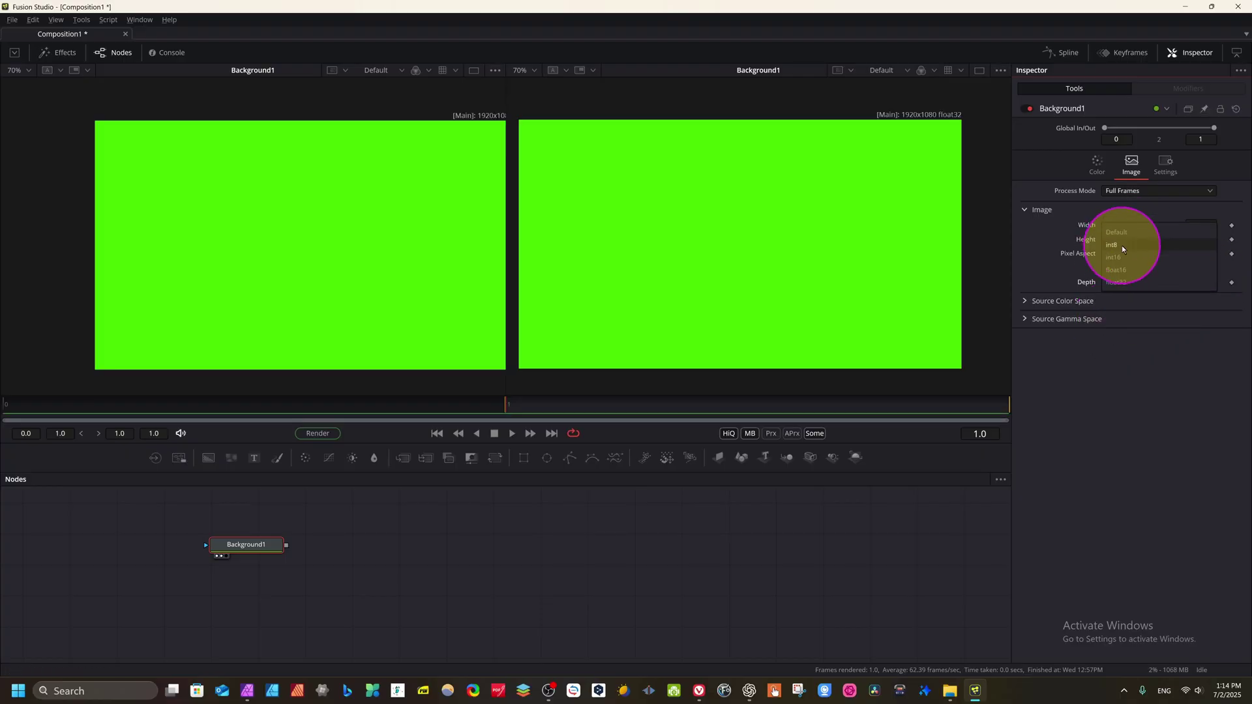
left_click(1125, 224)
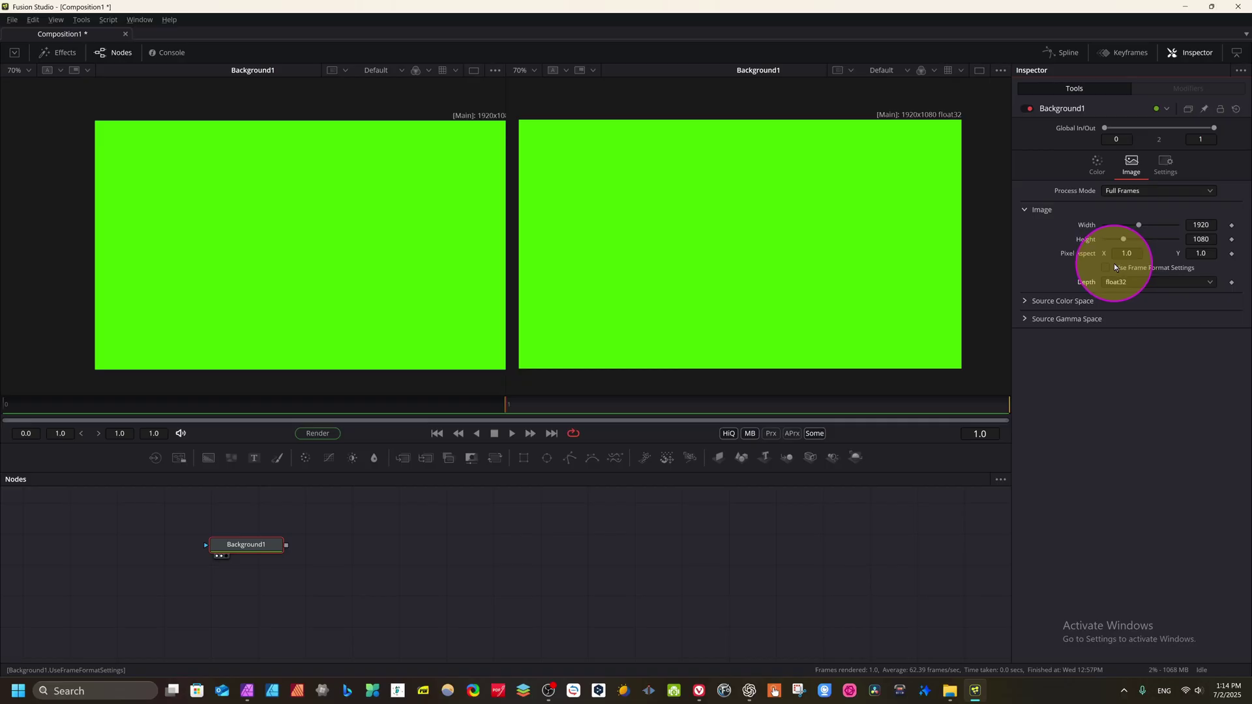
Change the Background type to Horizontal and set its left colour to magenta #df0f73
left_click(1105, 166)
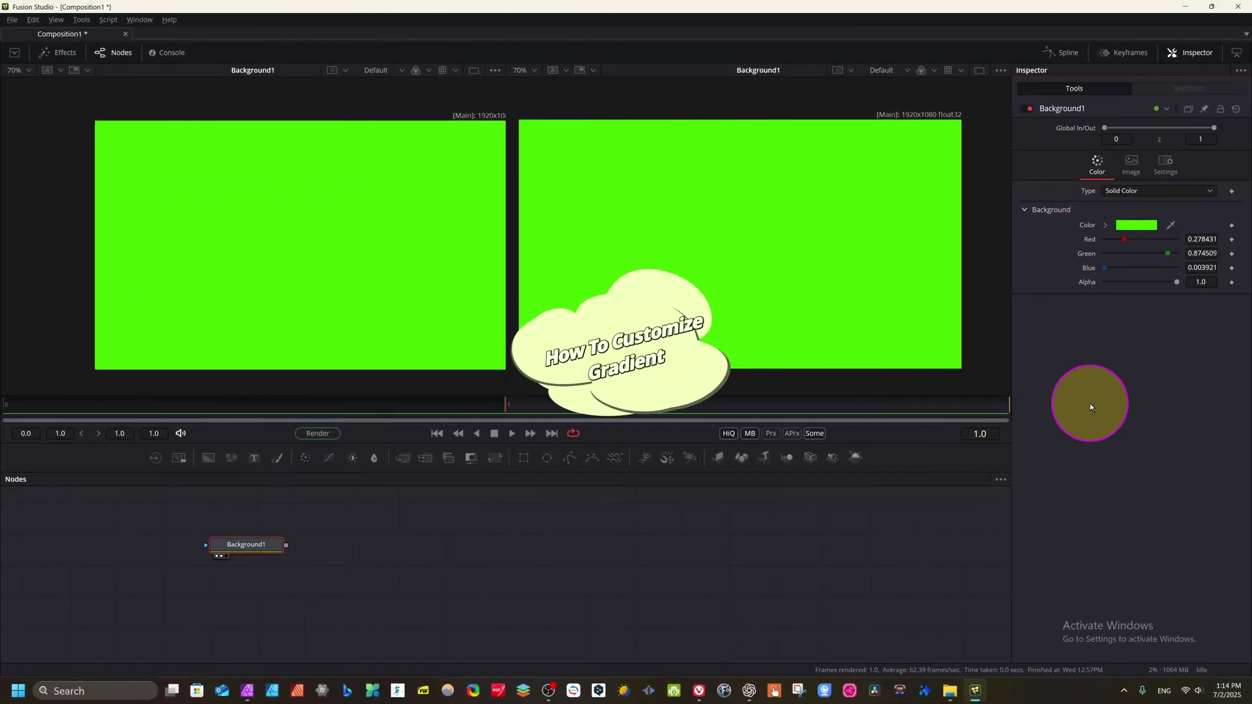
left_click(1202, 190)
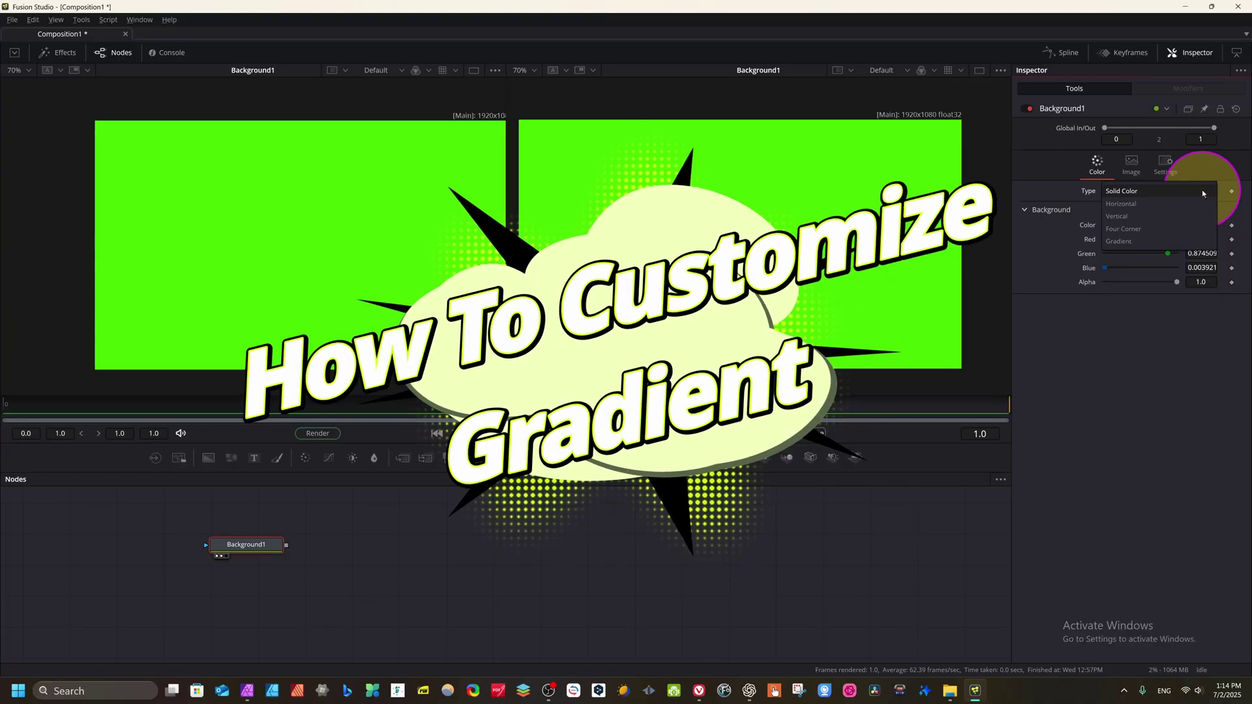
left_click(1112, 204)
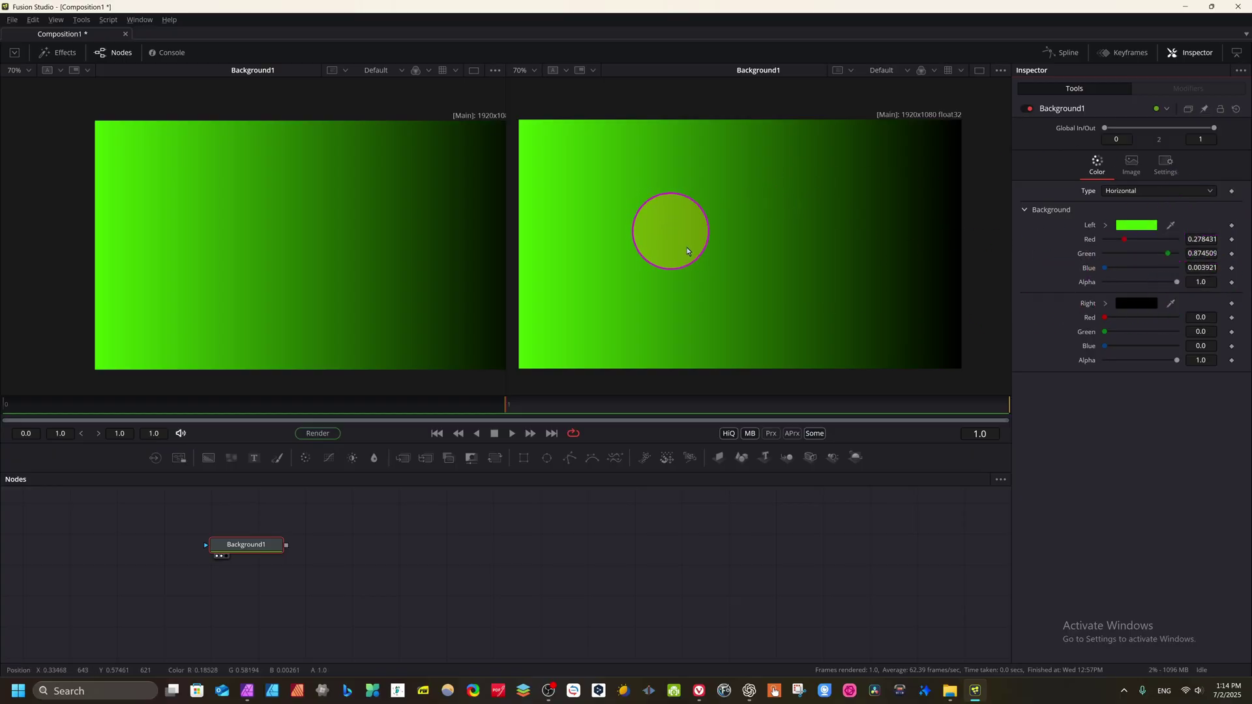
left_click(1134, 226)
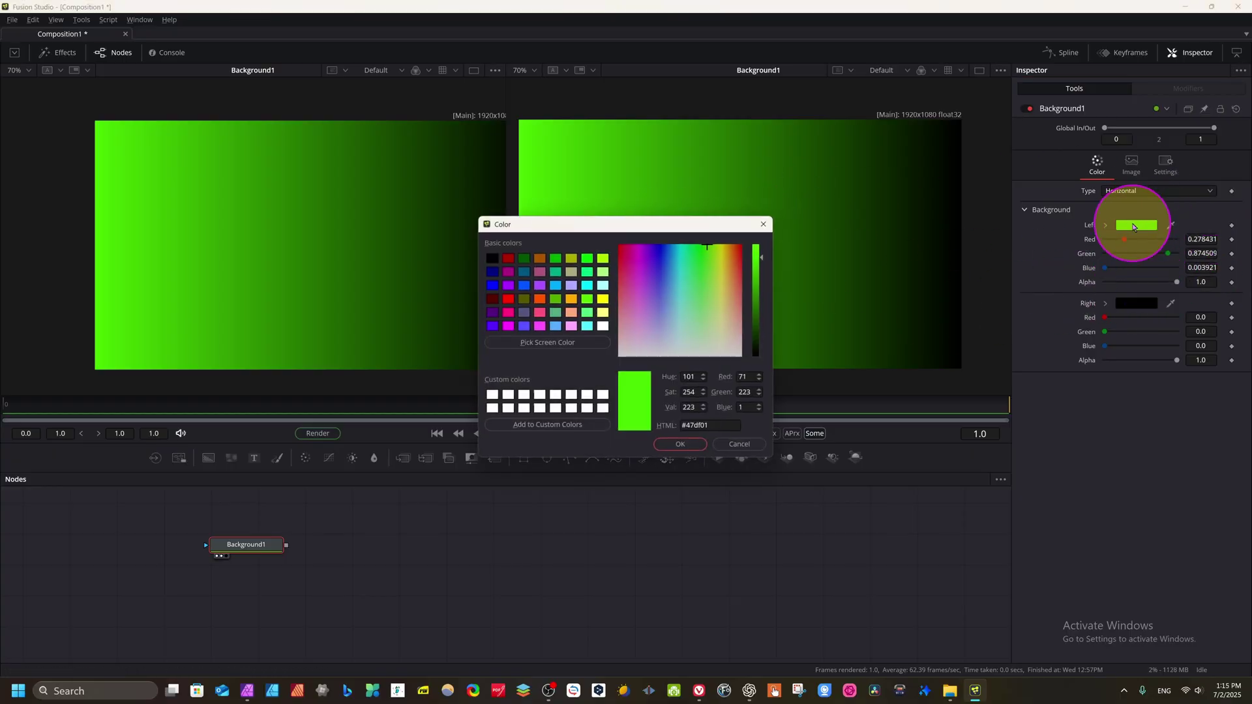
left_click(629, 253)
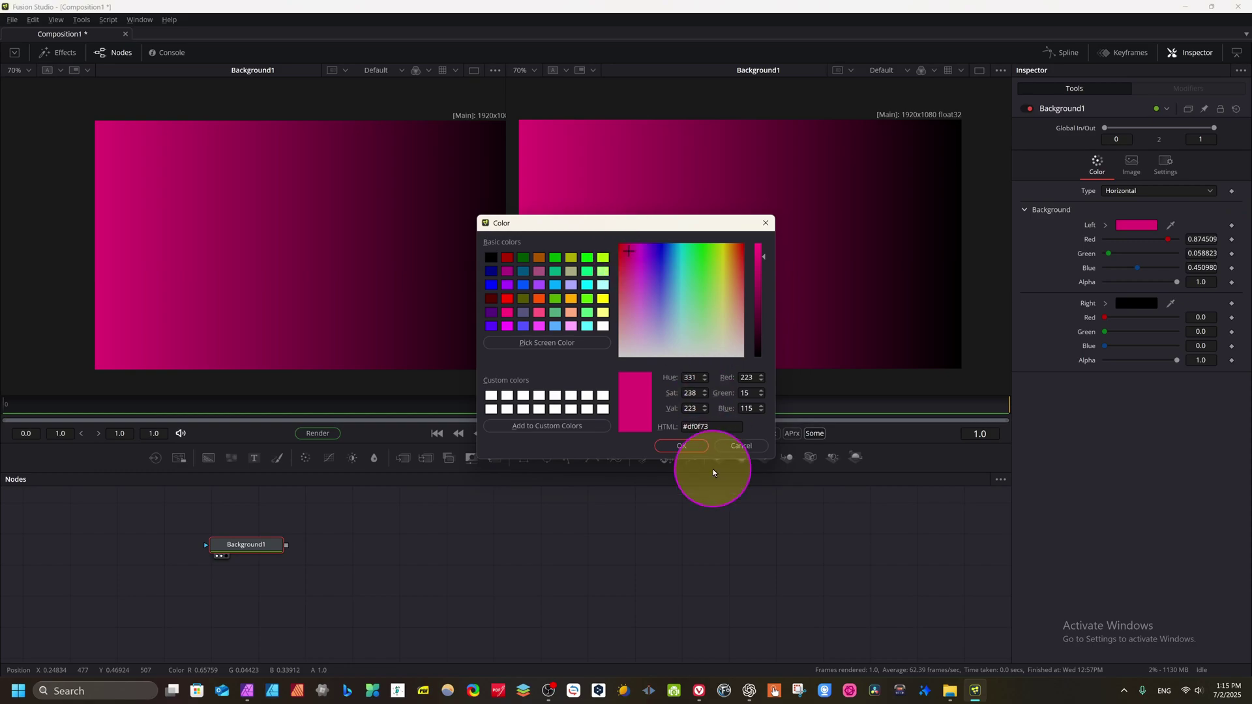
left_click(681, 446)
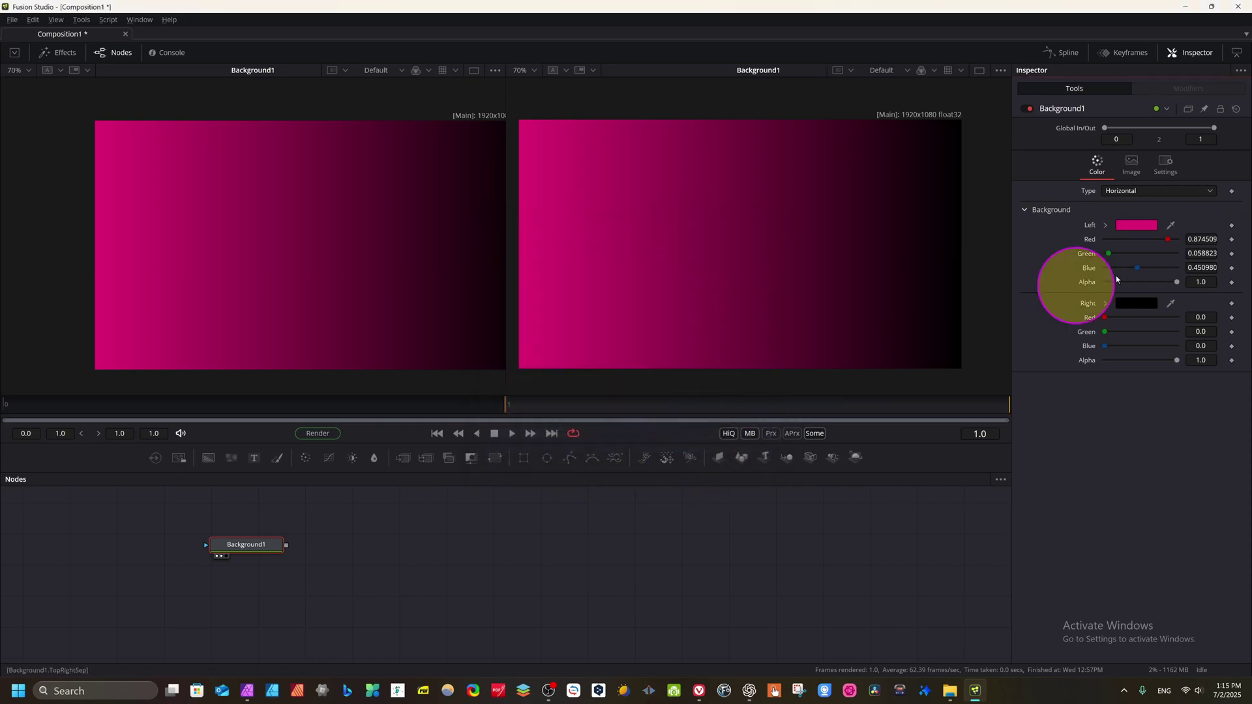
Set the horizontal gradient's right colour to white #ffffff
left_click(1142, 305)
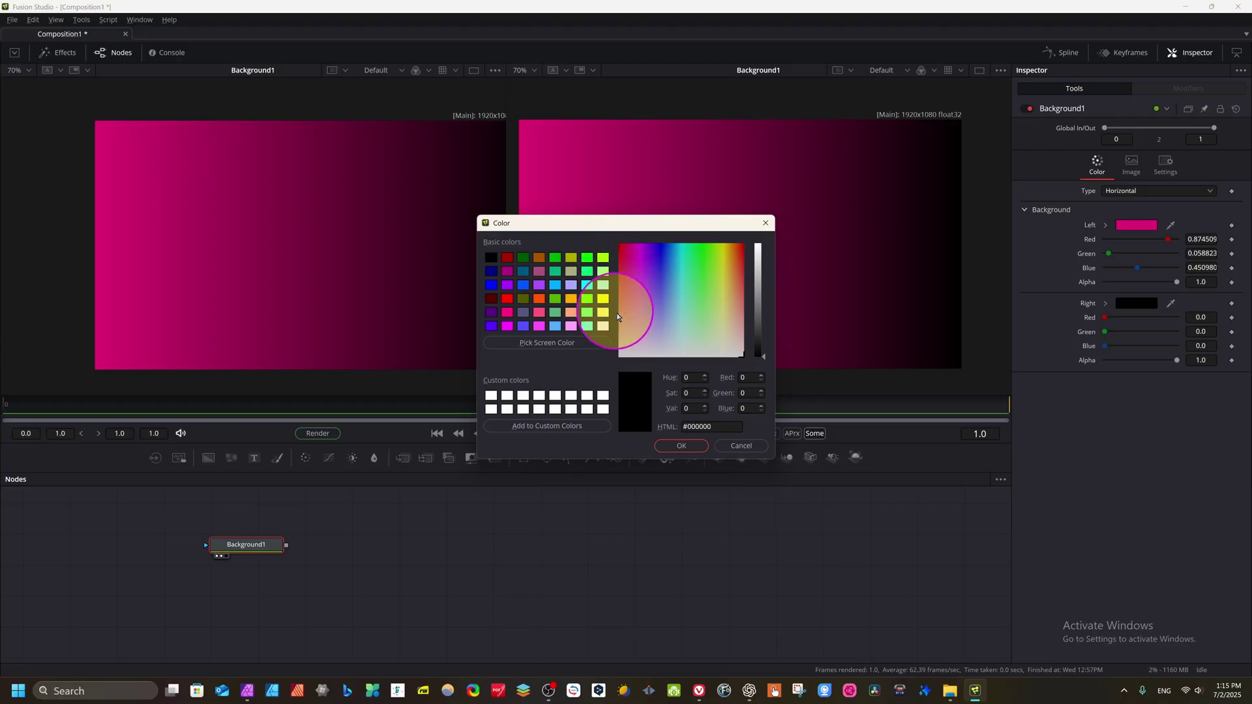
left_click(603, 325)
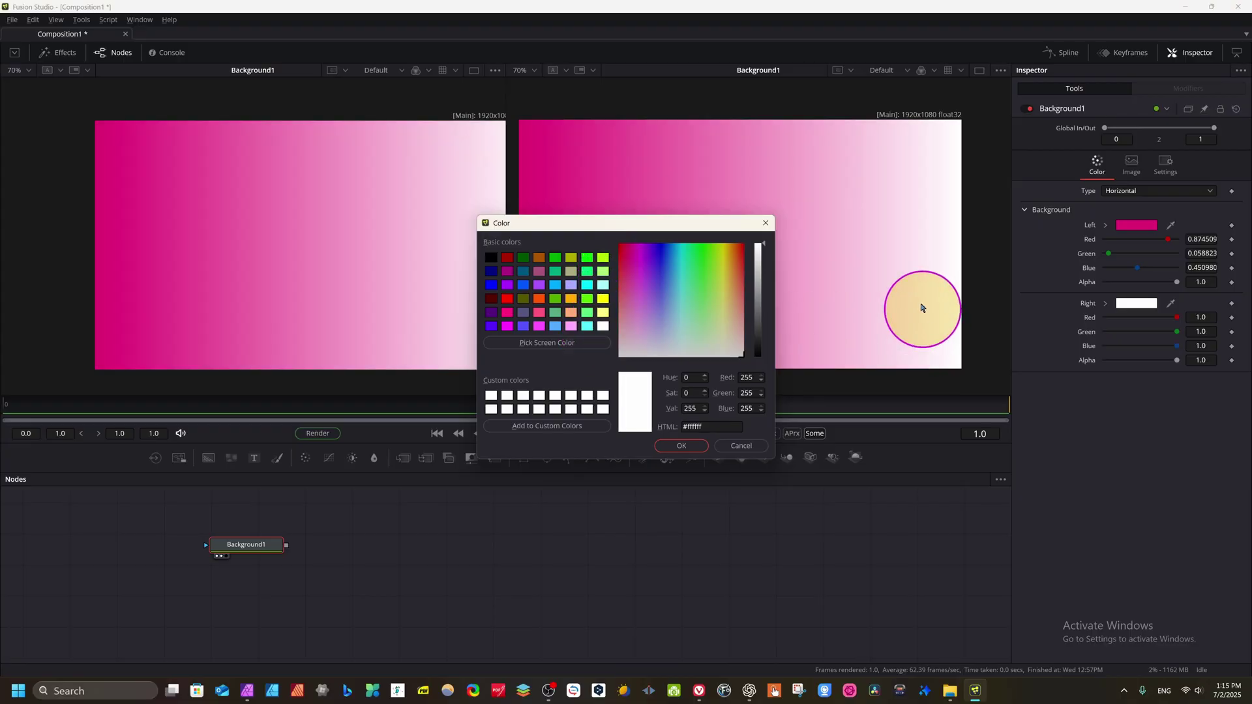
left_click(693, 446)
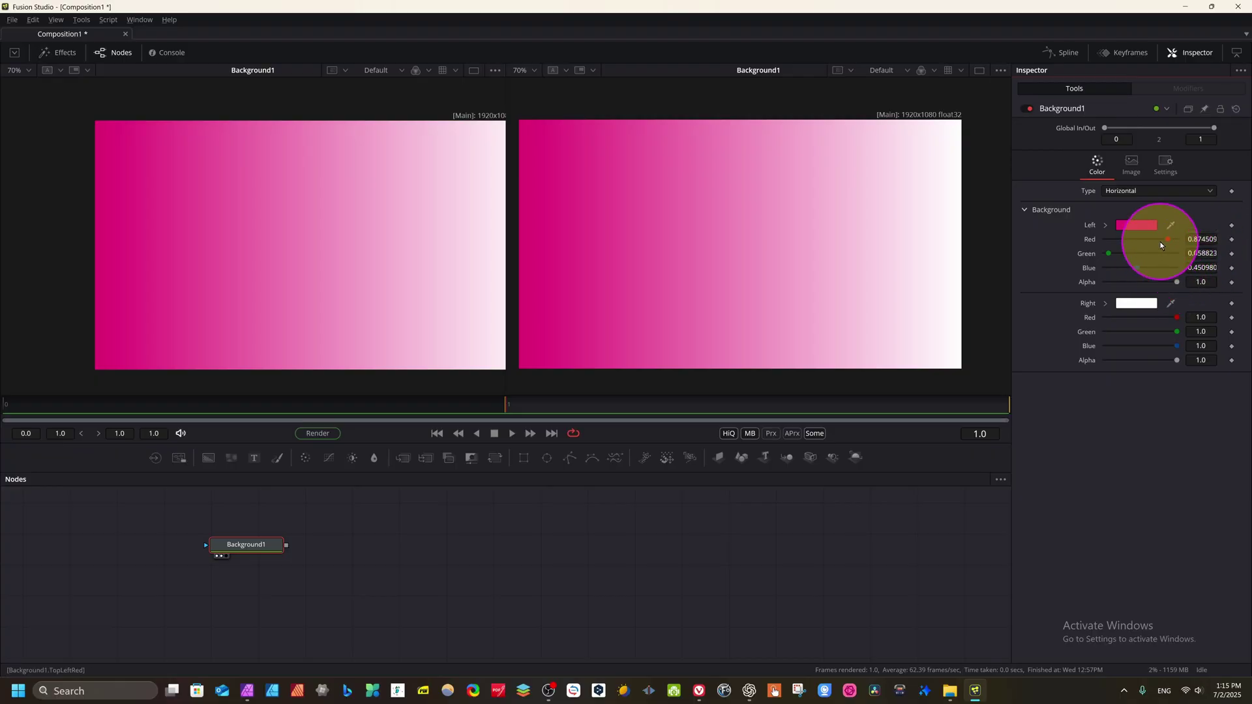
Adjust the gradient's left colour to red 0.764 and green 0.228, and set the right colour to lime #aaff00
left_click_drag(1167, 240, 1121, 253)
left_click_drag(1177, 282, 1214, 283)
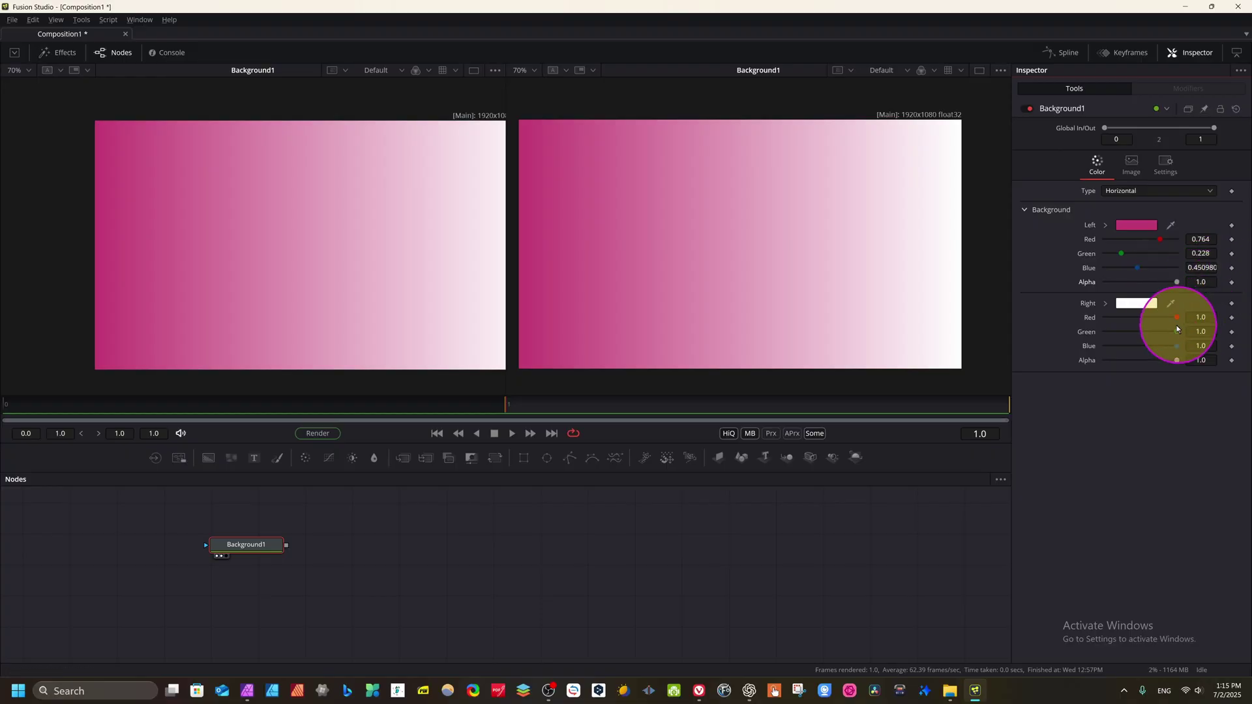
left_click(1136, 304)
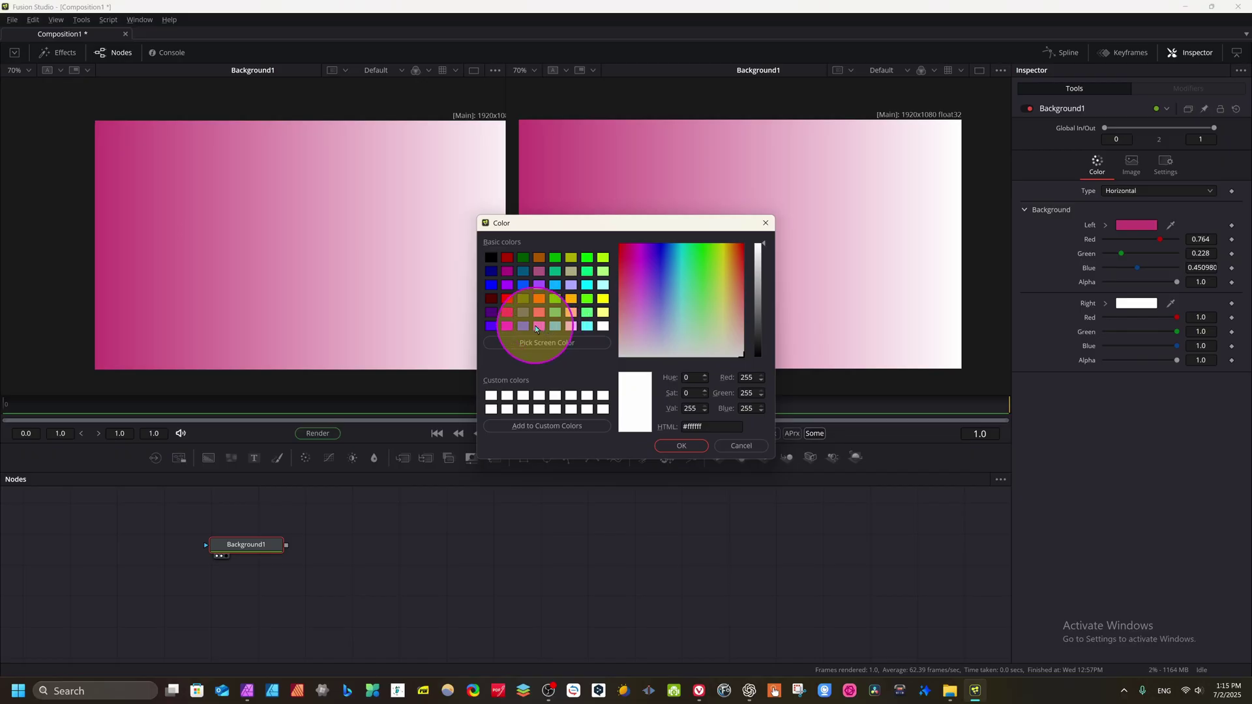
left_click(715, 246)
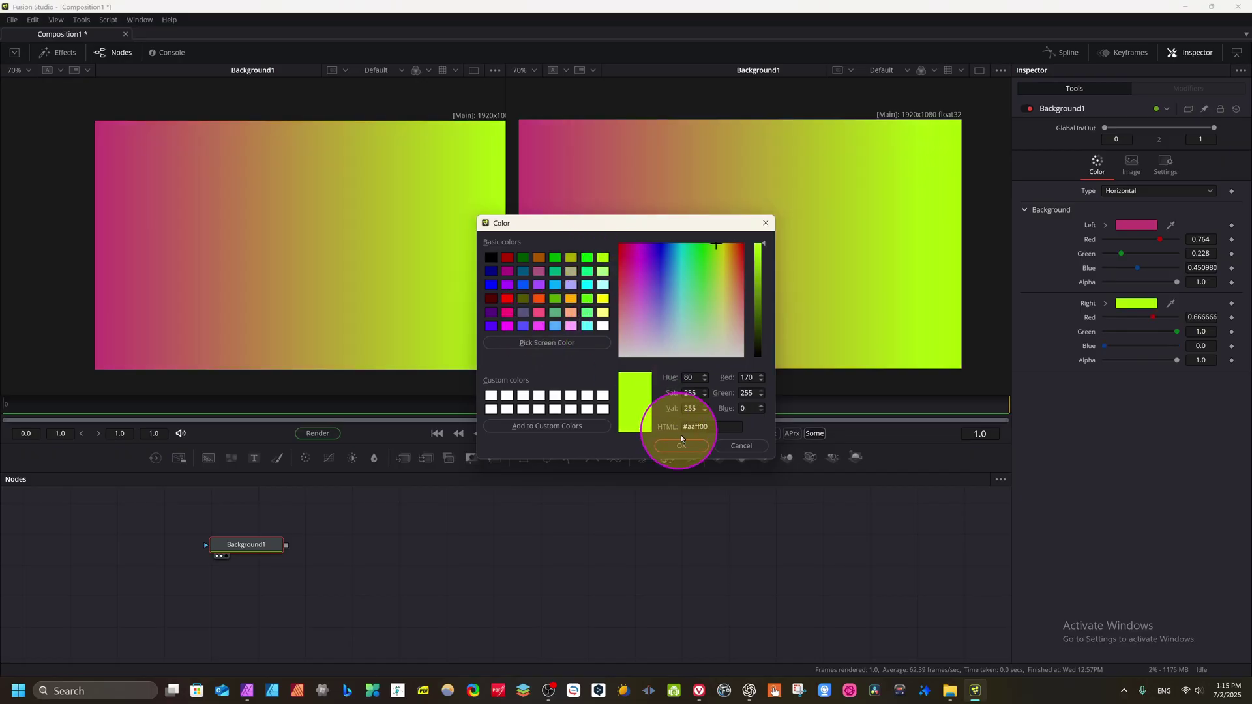
left_click(680, 443)
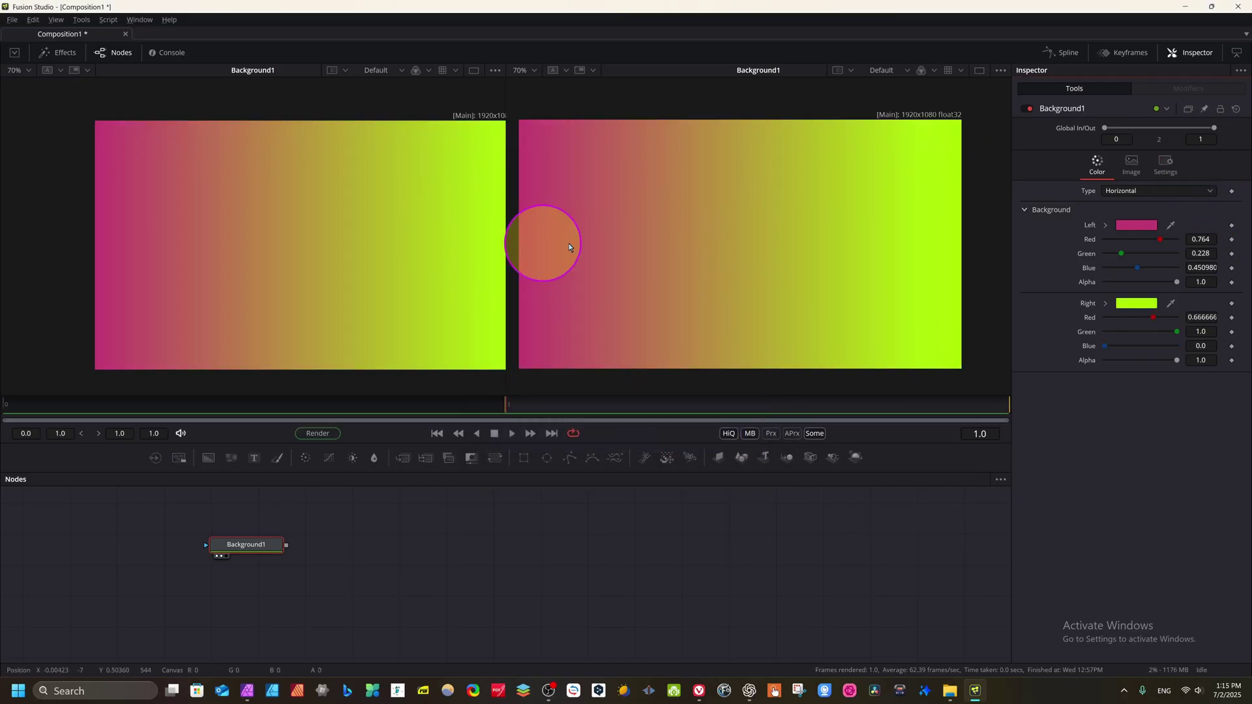
Change the Background type to Vertical and set its bottom colour to green #5ed627
left_click(1219, 190)
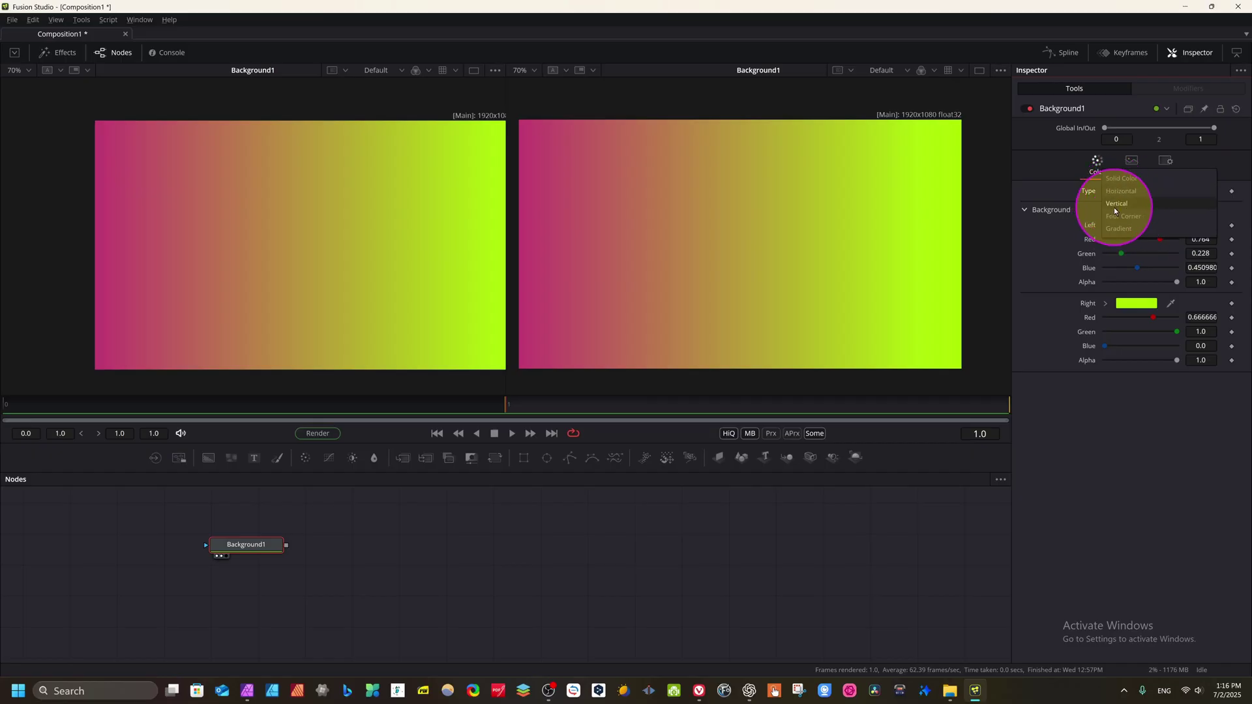
left_click(1116, 203)
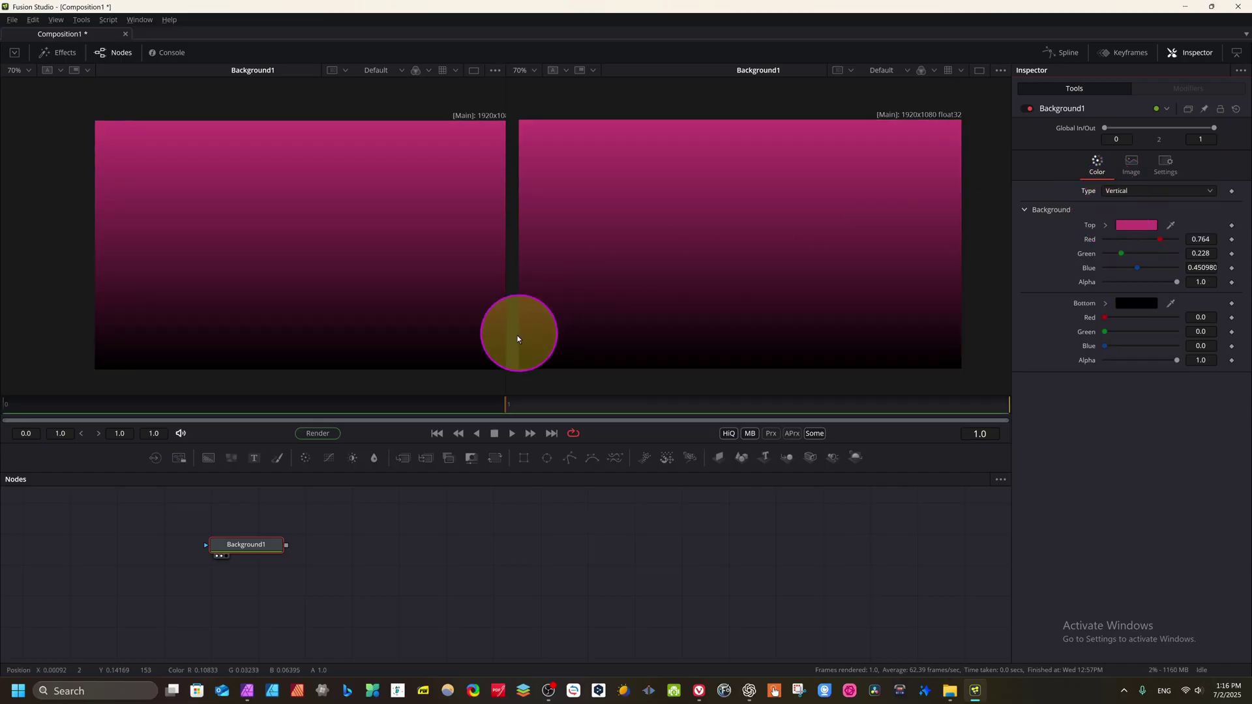
left_click(1134, 304)
left_click(710, 265)
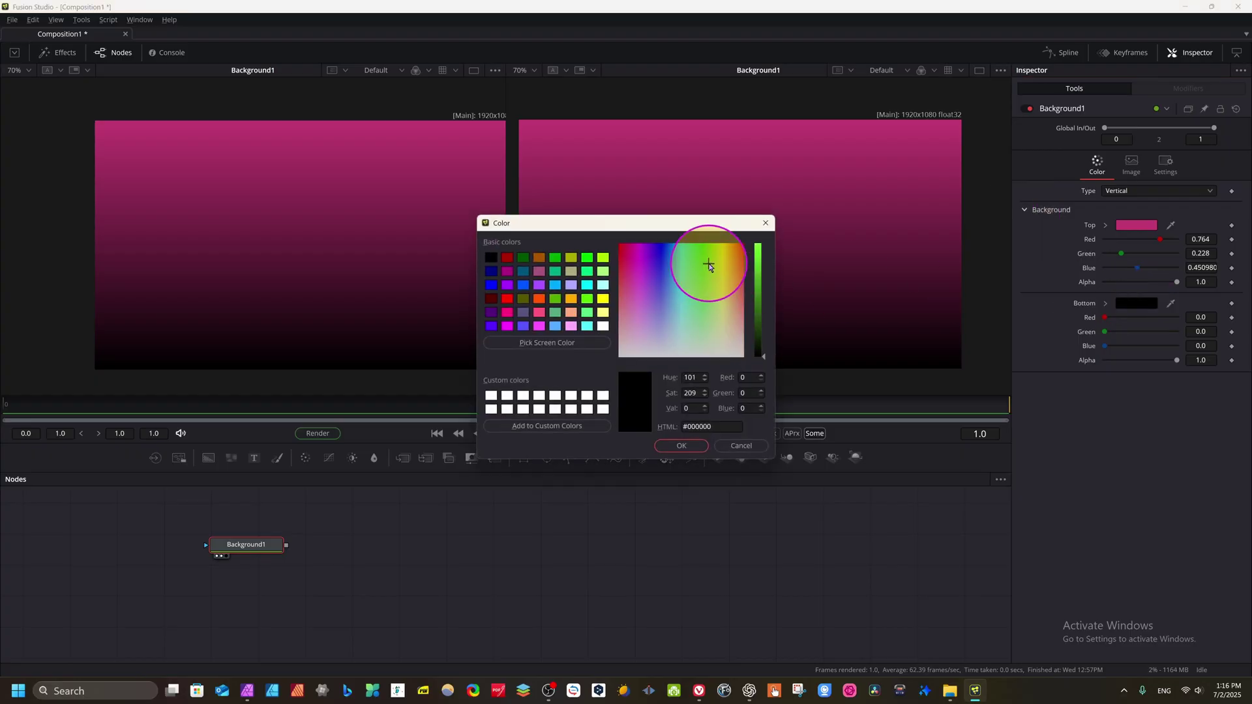
left_click(760, 261)
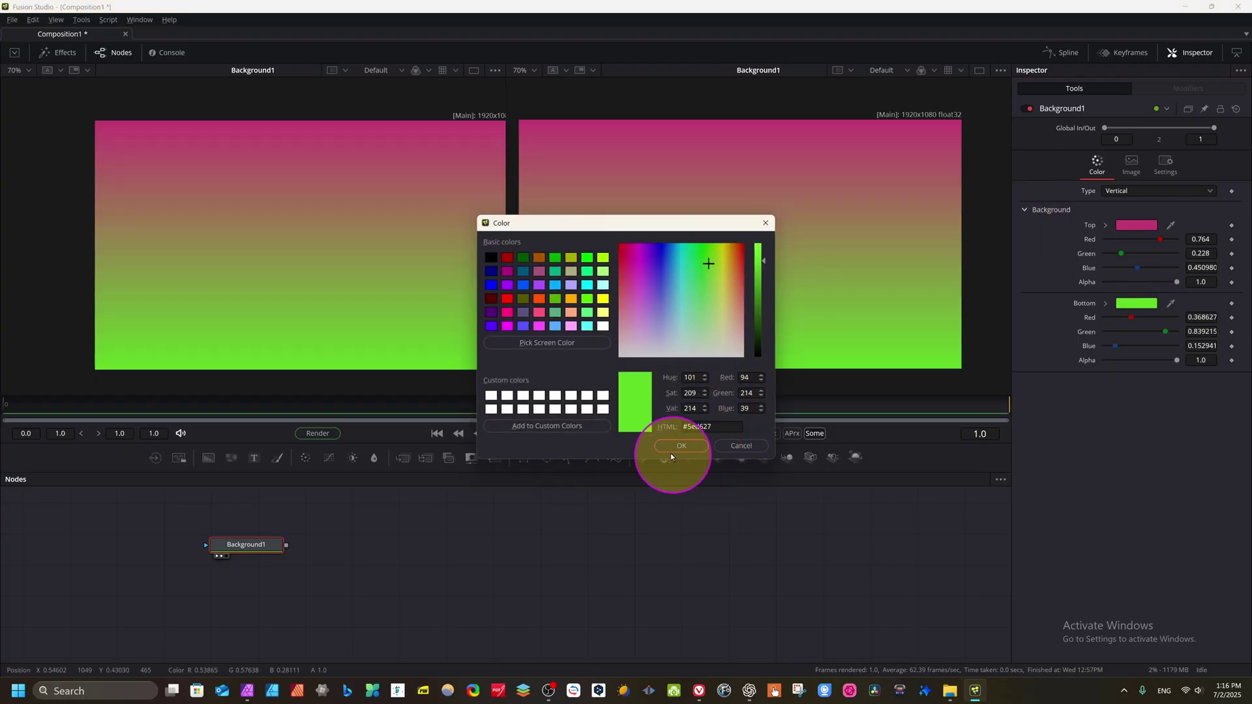
left_click(668, 445)
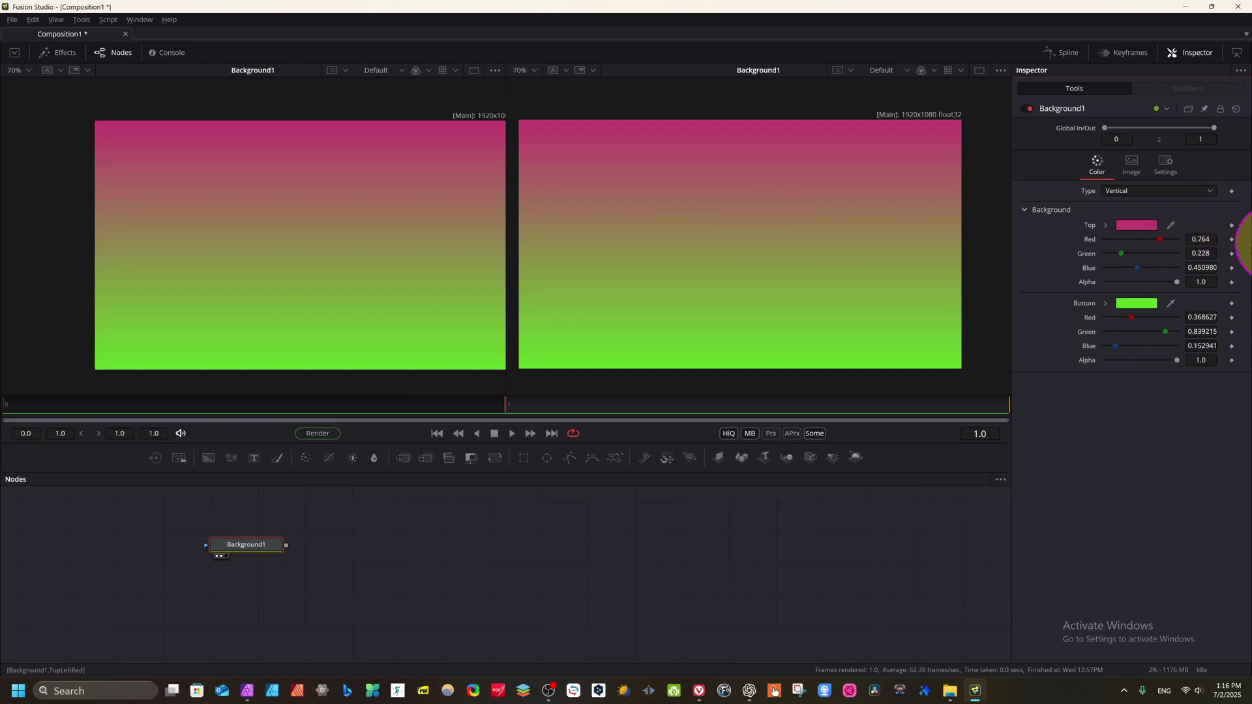
Change the Background type to Four Corner and set its top-left colour to red #c30024
left_click(1203, 193)
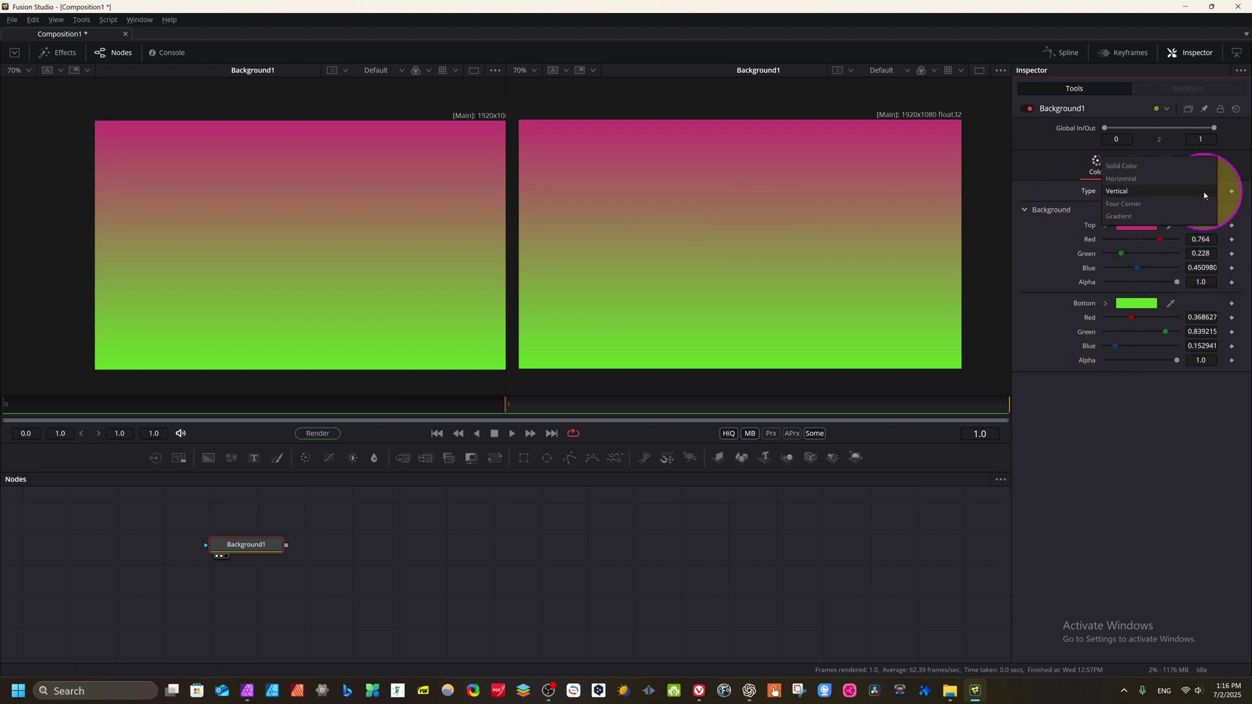
left_click(1122, 203)
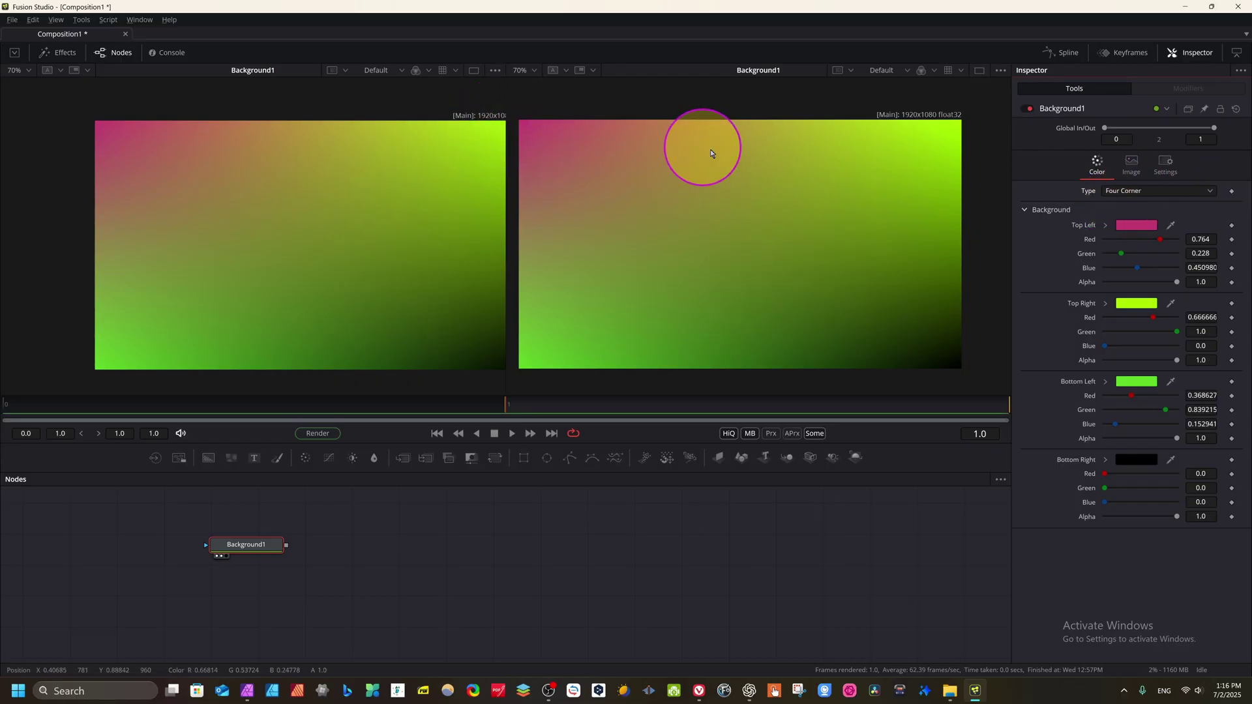
left_click(1141, 222)
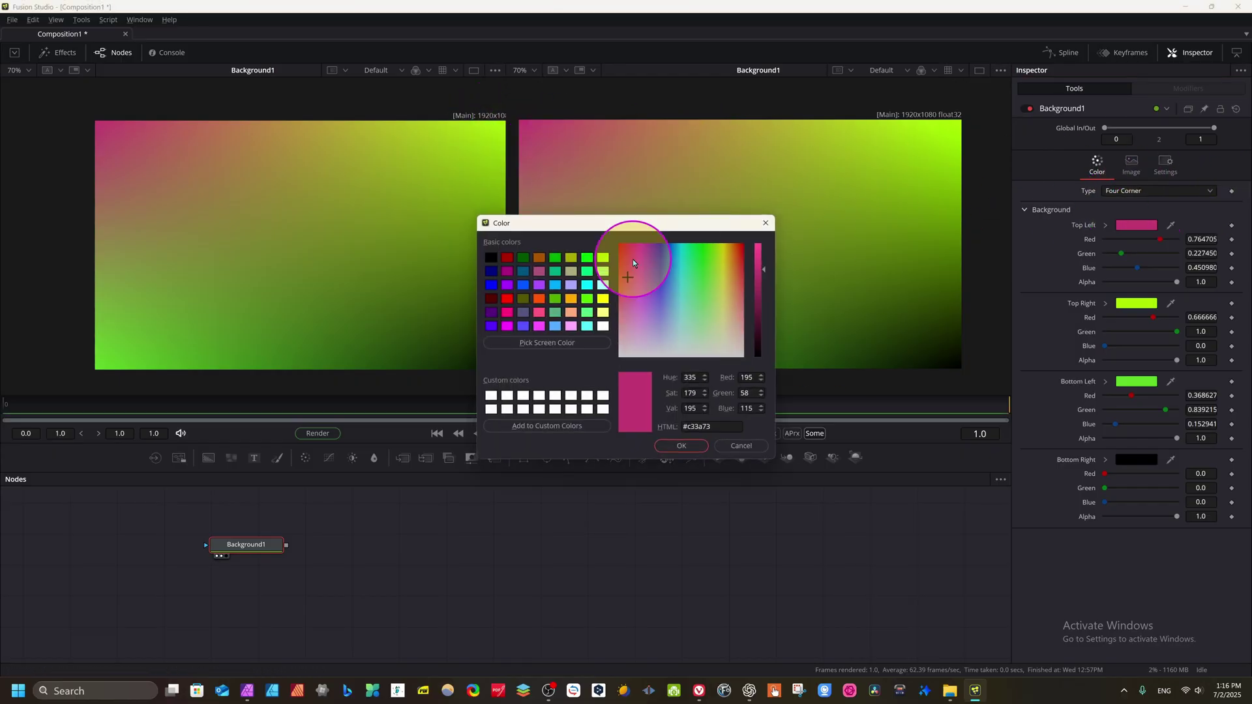
left_click_drag(633, 260, 612, 236)
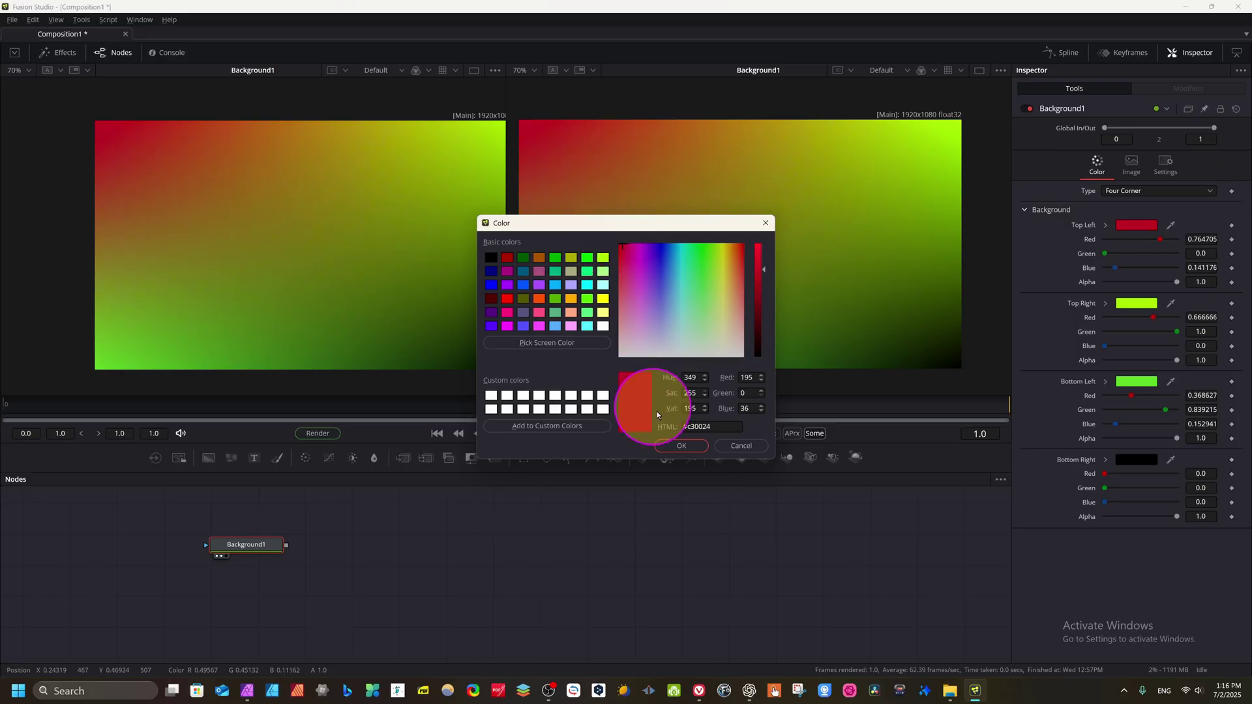
left_click(672, 445)
Set the bottom-right corner colour to pink #ff55ff, then check the top-right corner's colour without changing it
left_click(1138, 459)
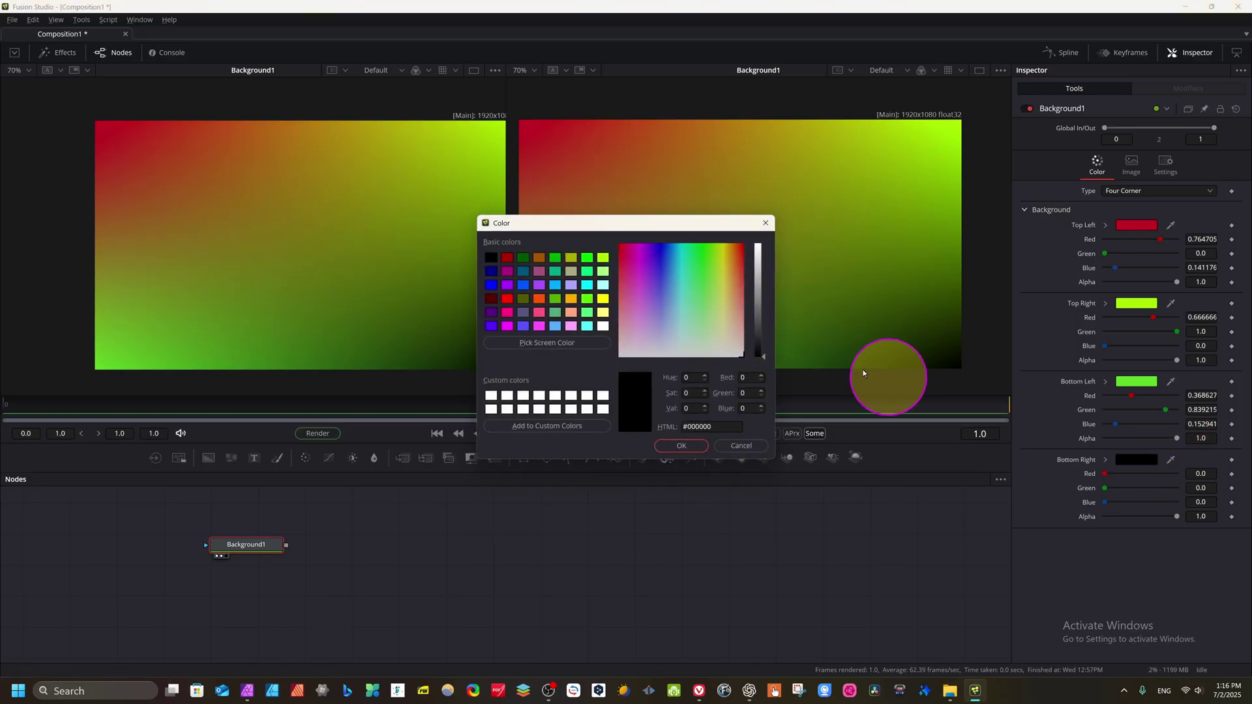
left_click_drag(728, 350, 728, 352)
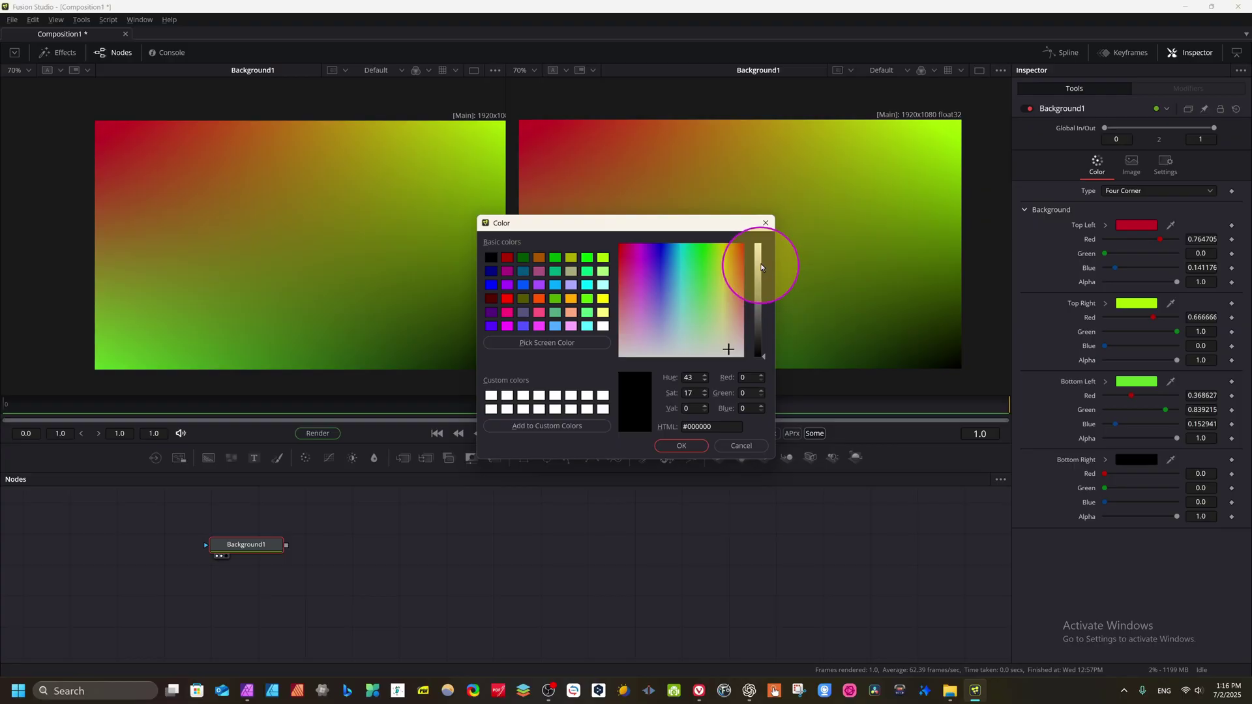
left_click_drag(760, 266, 757, 230)
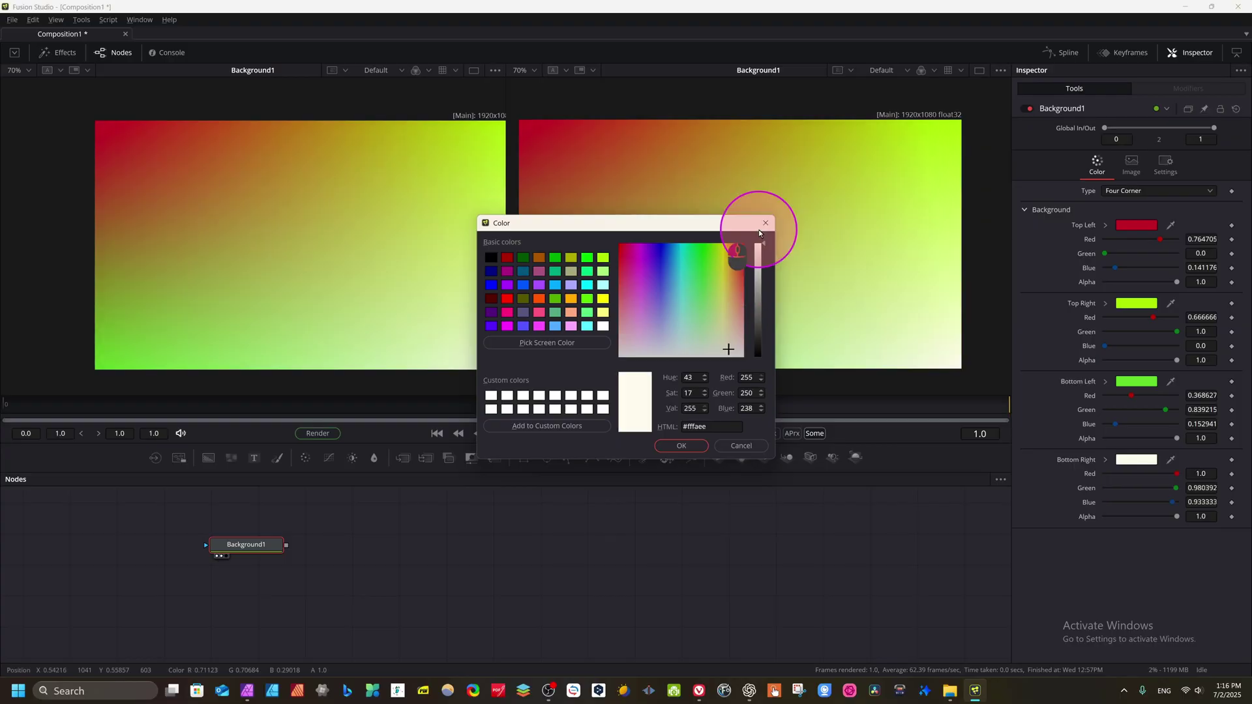
left_click(535, 327)
left_click(700, 449)
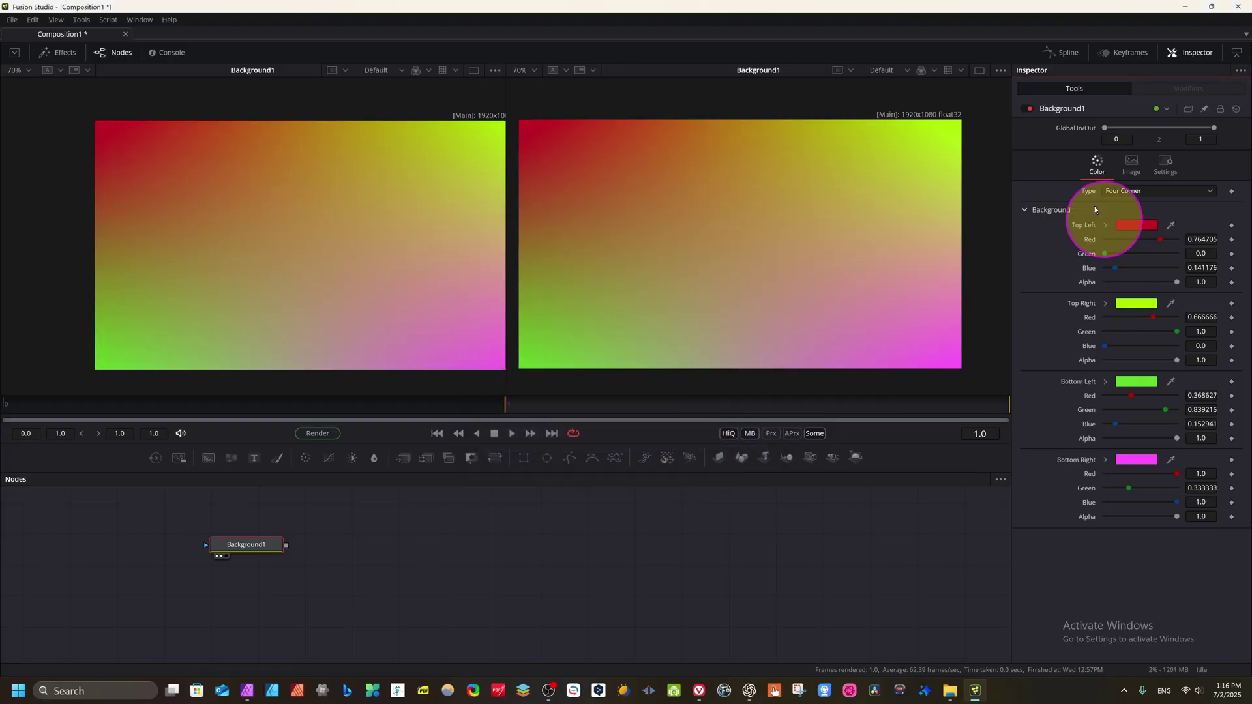
left_click(1128, 301)
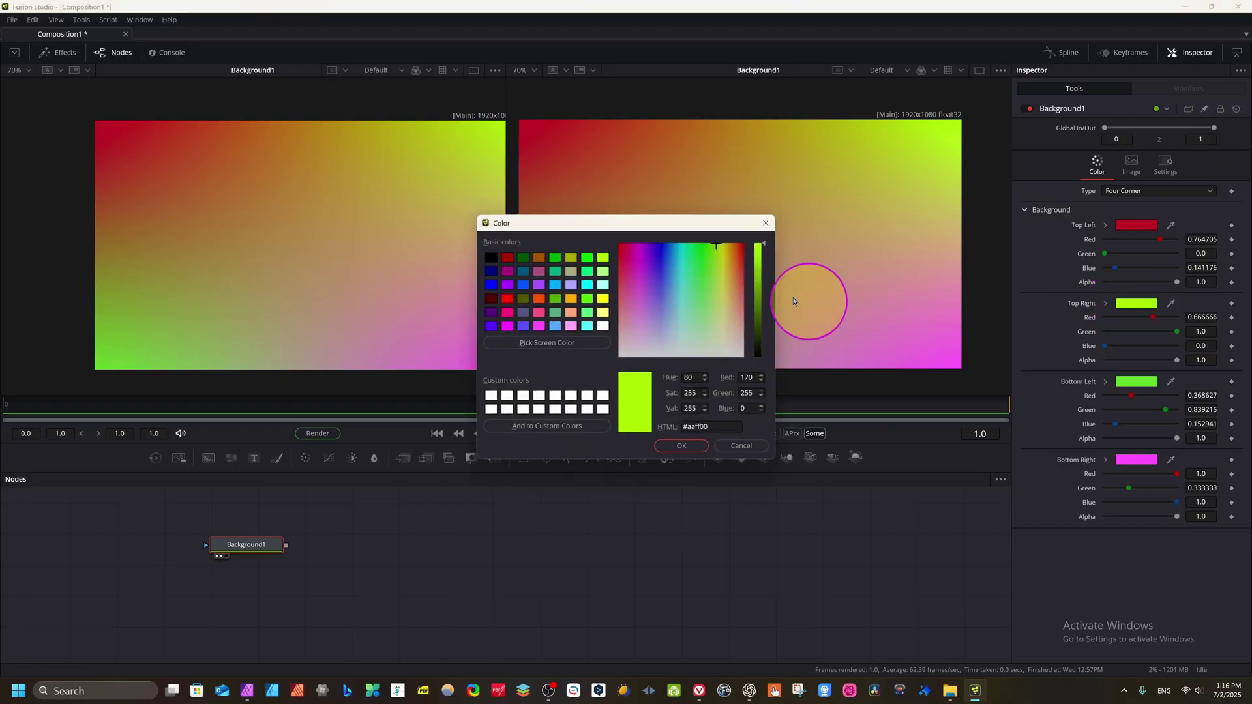
left_click(766, 223)
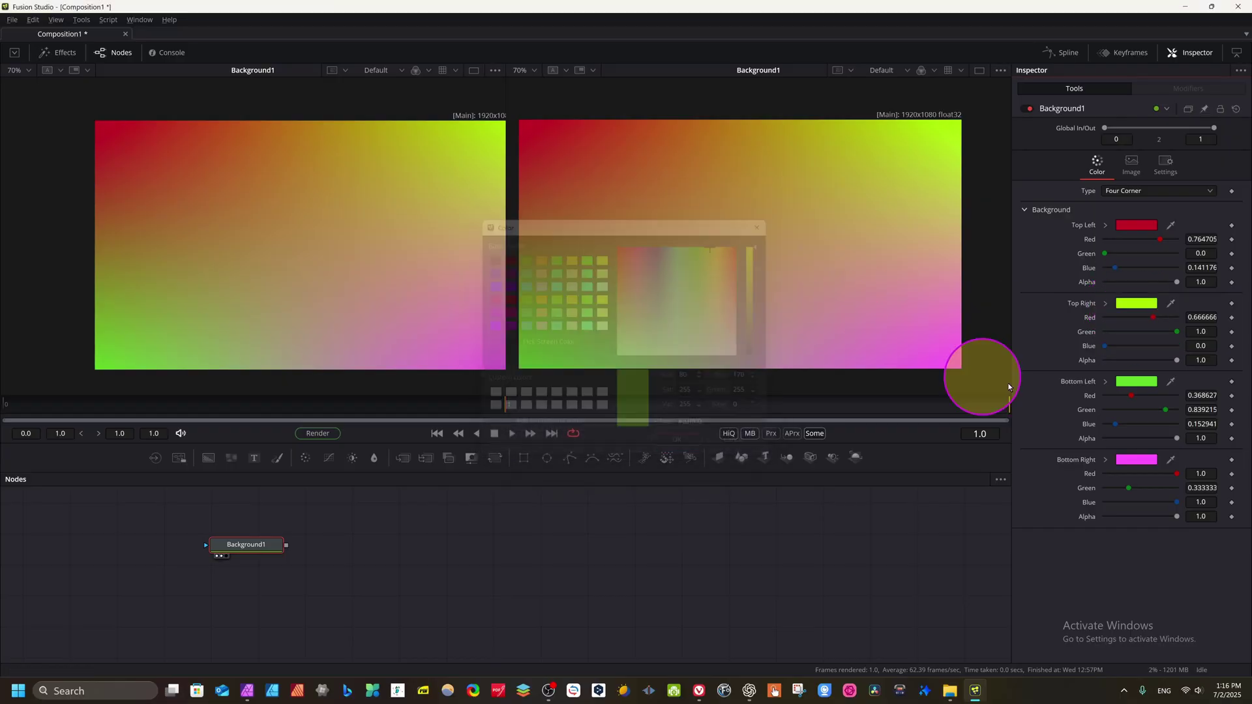
Change the Background type to Gradient and add three colour stops at about 0.26, 0.58 and 0.79
left_click(1203, 194)
left_click(1132, 277)
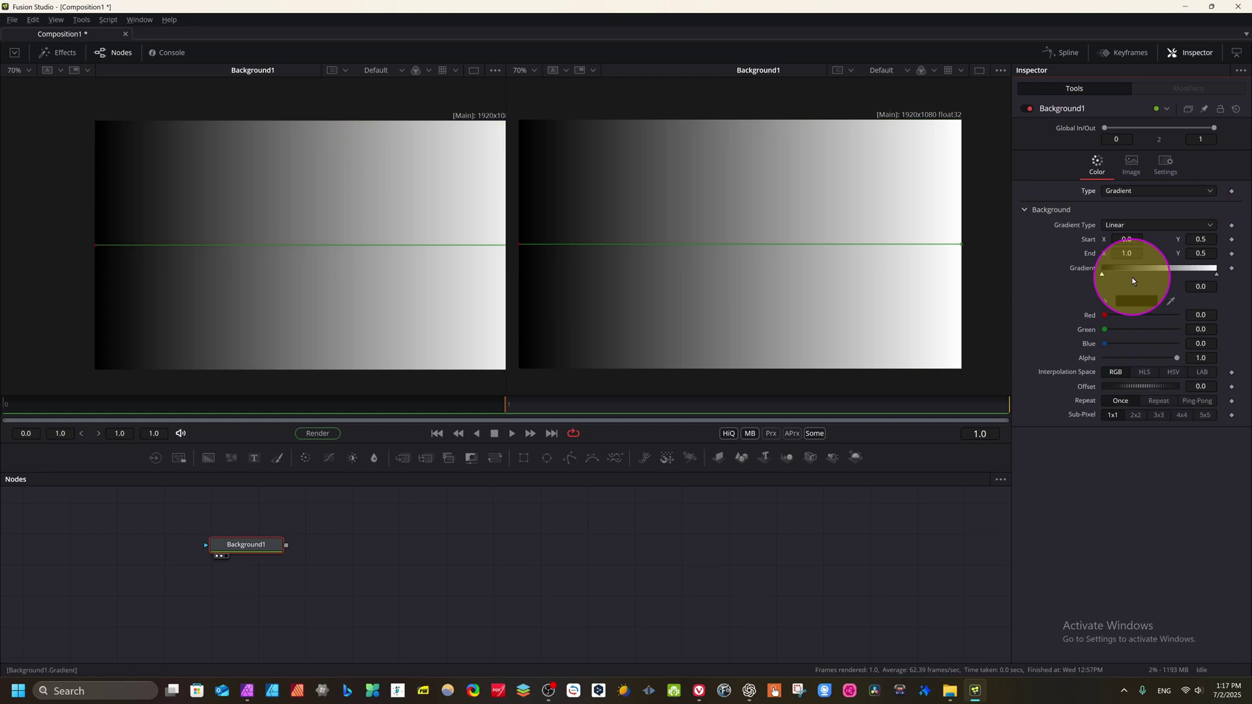
left_click(1132, 269)
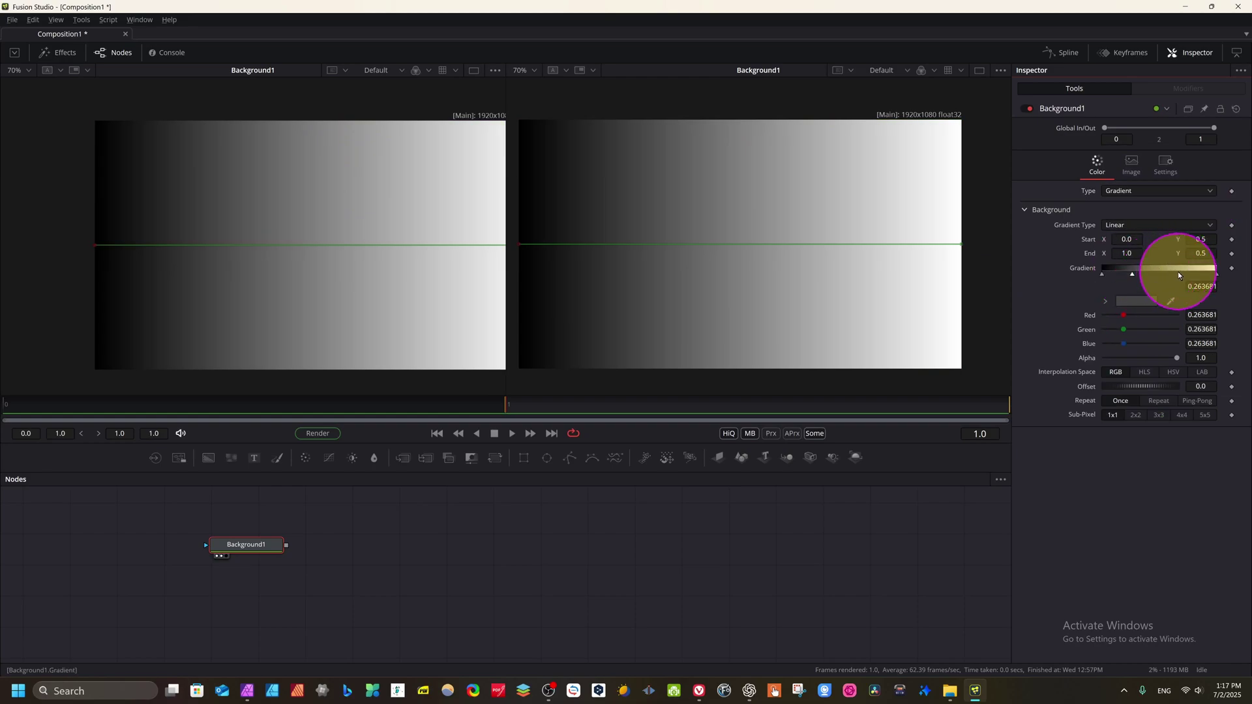
left_click(1167, 269)
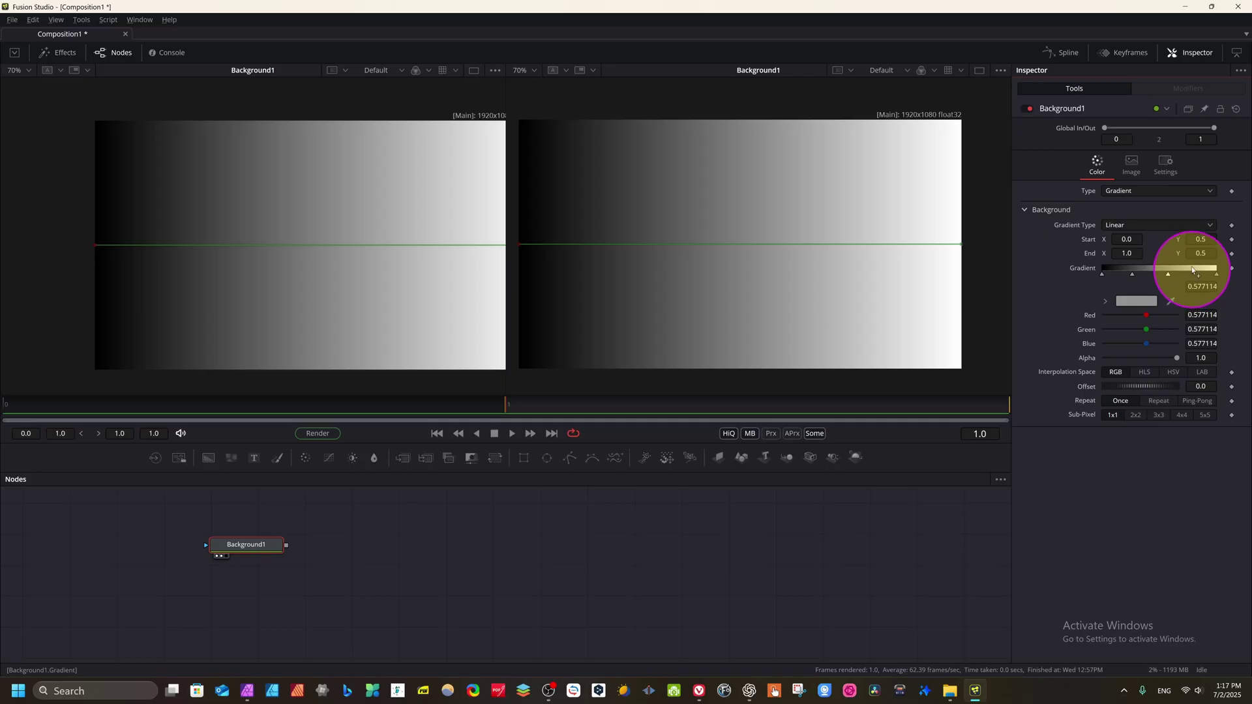
left_click(1192, 269)
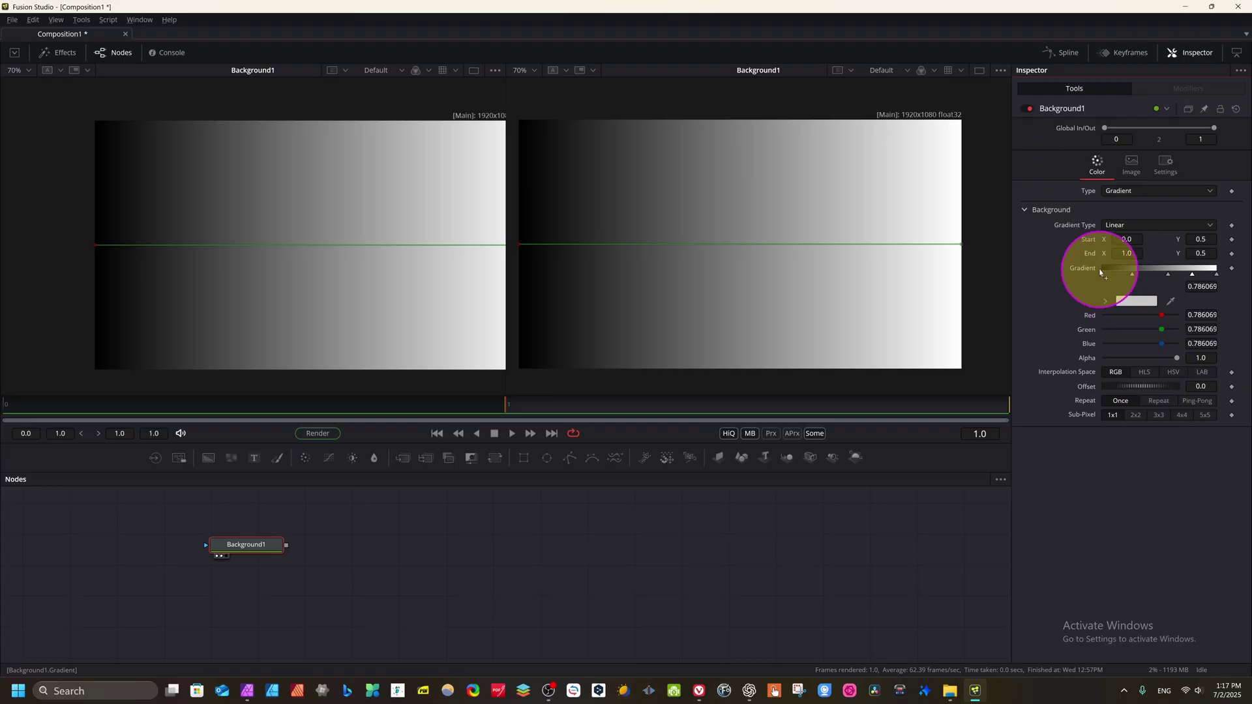
Colour the gradient's first stop magenta with red 0.945, green 0.020 and blue 0.651
left_click(1101, 273)
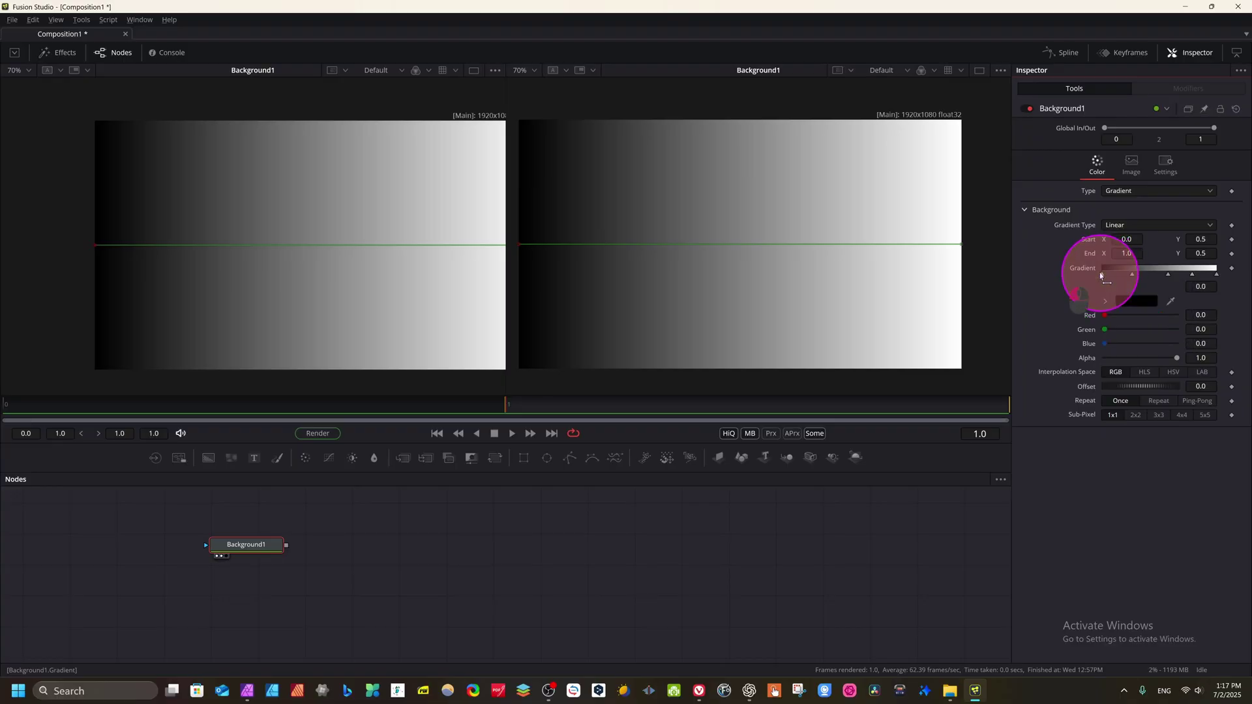
left_click(1136, 301)
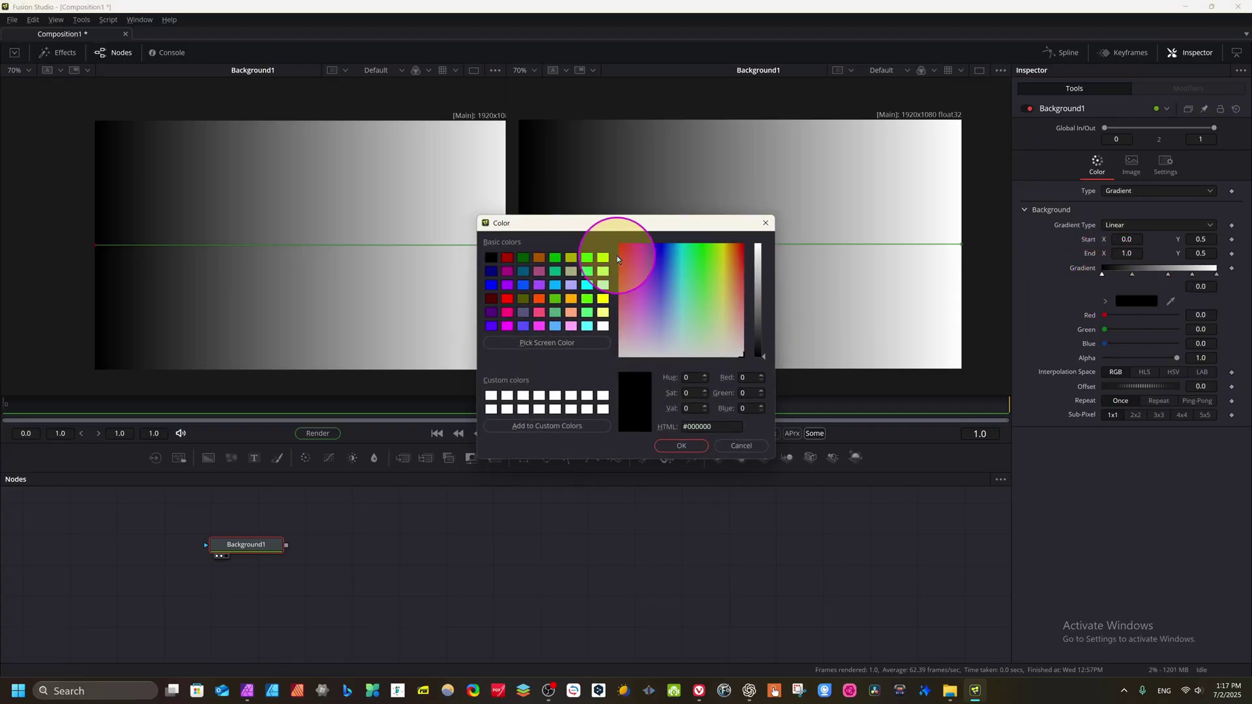
left_click(631, 272)
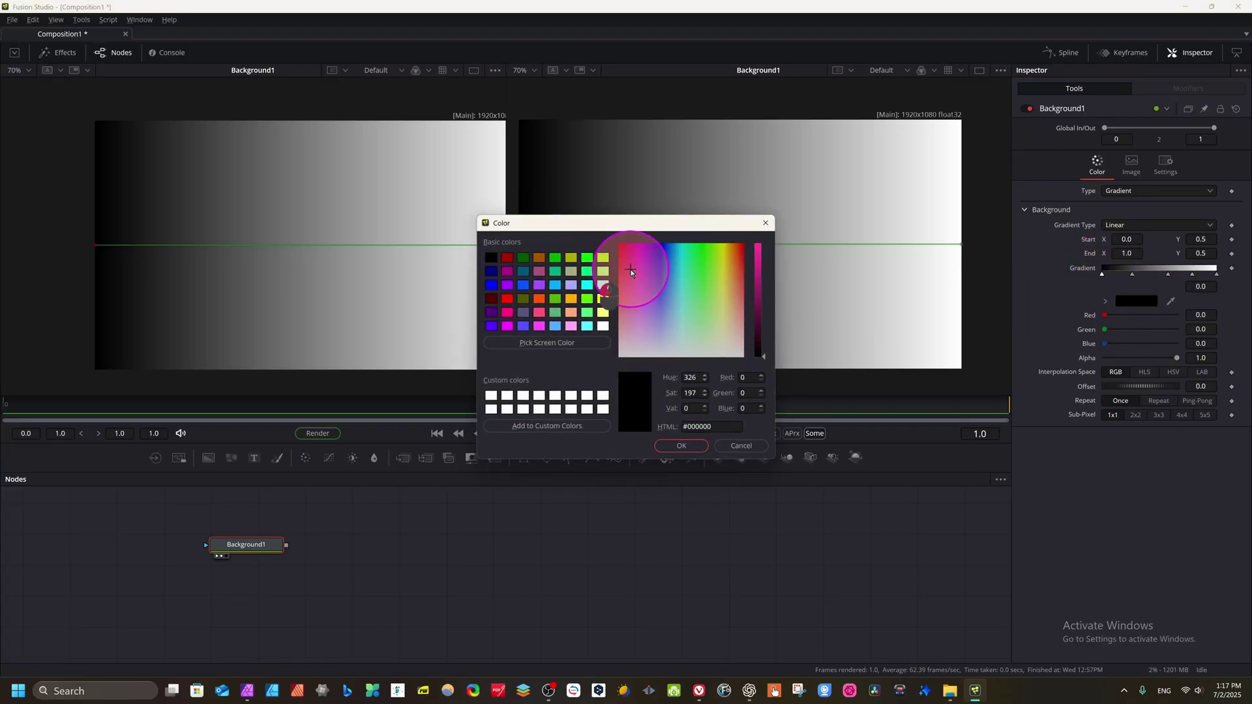
left_click(763, 266)
left_click(682, 445)
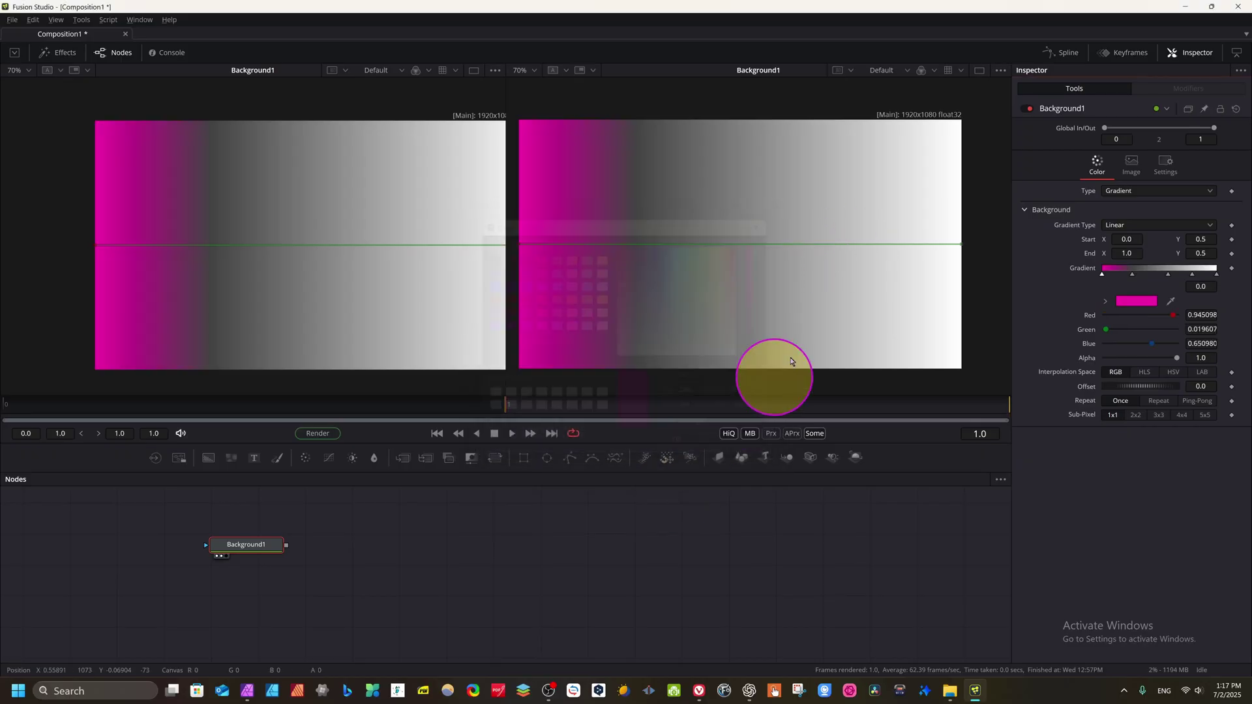
Colour the second gradient stop green with red 0.369, green 0.792 and blue 0.086
left_click(1130, 273)
left_click(1138, 305)
left_click_drag(688, 264, 756, 268)
left_click(682, 446)
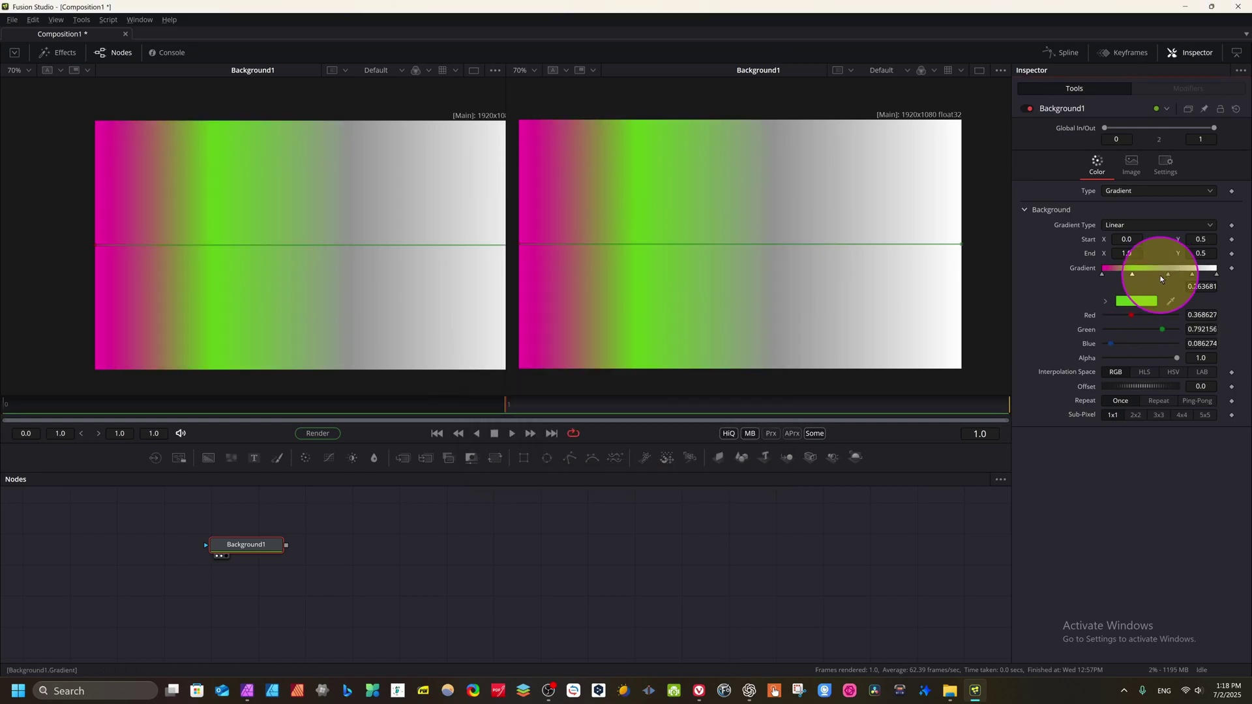
Colour the gradient stop at about 0.58 blue #143093
left_click(1166, 275)
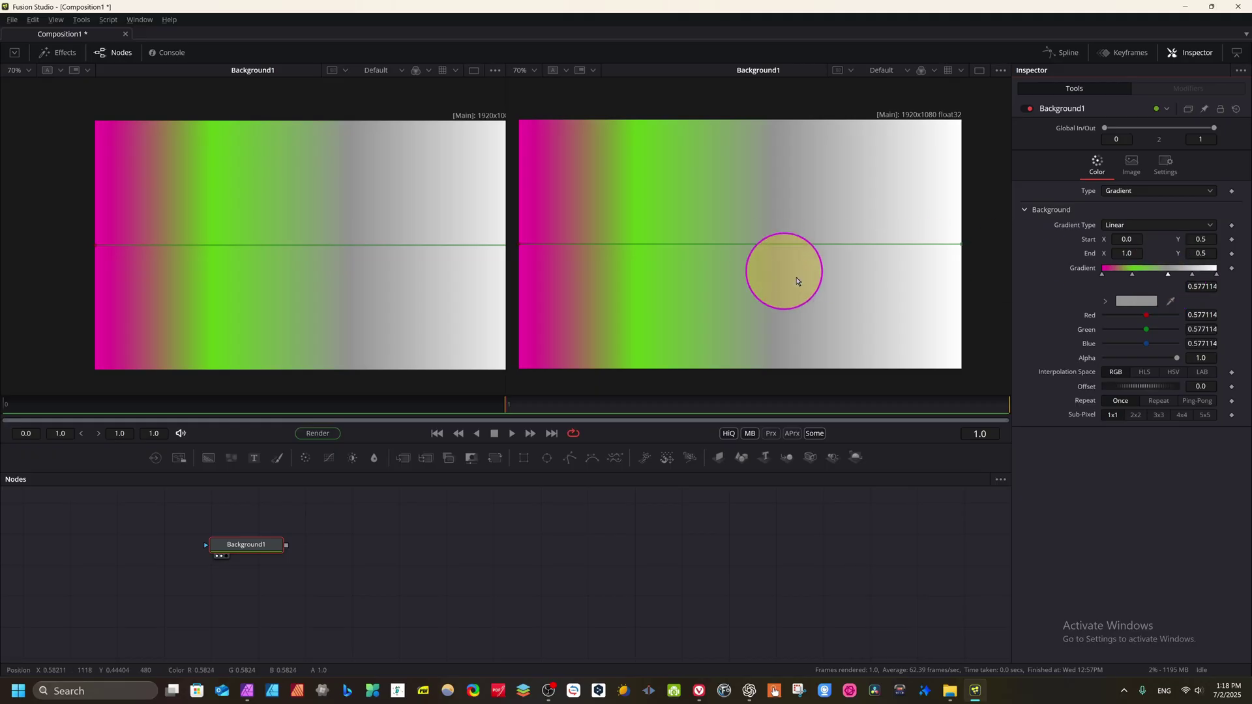
left_click(1146, 297)
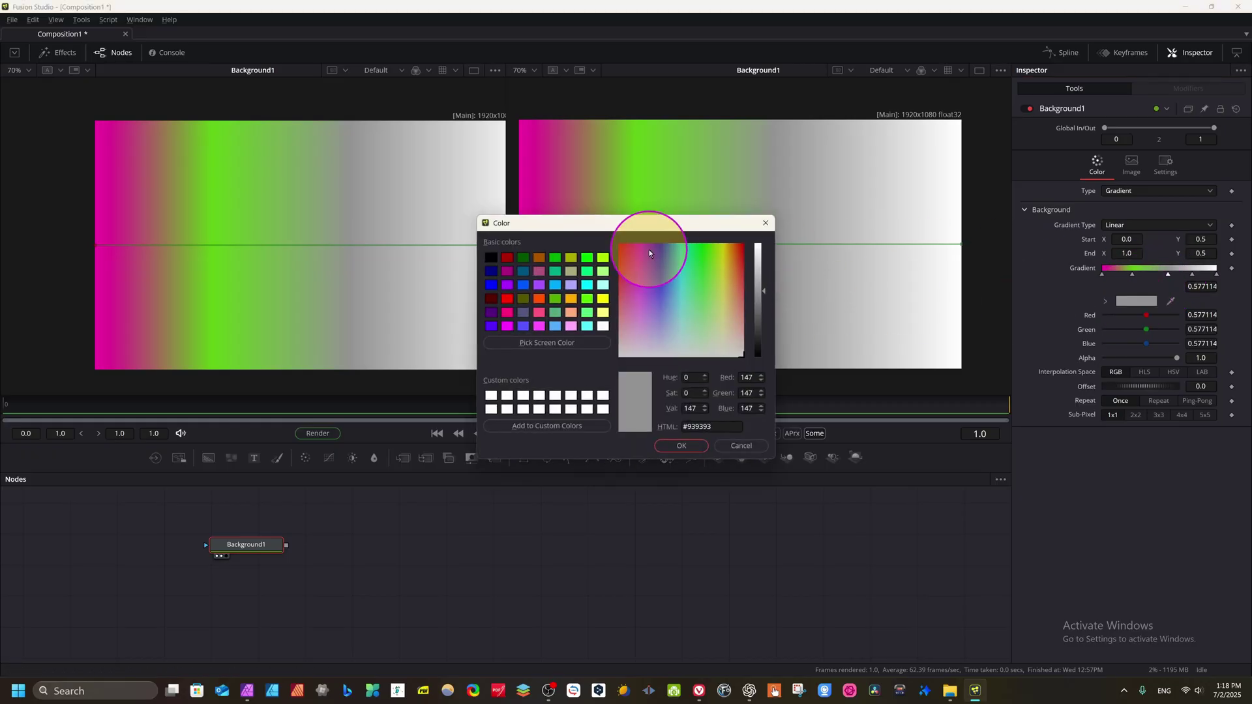
left_click(665, 260)
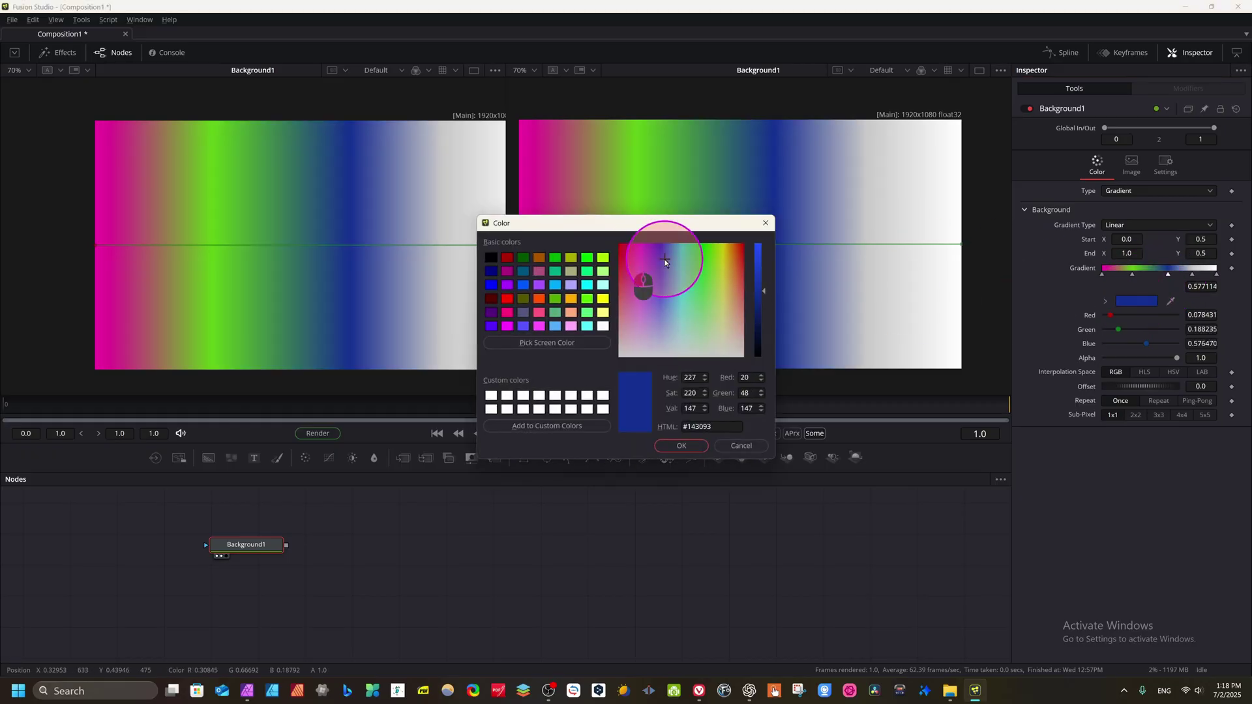
left_click(675, 449)
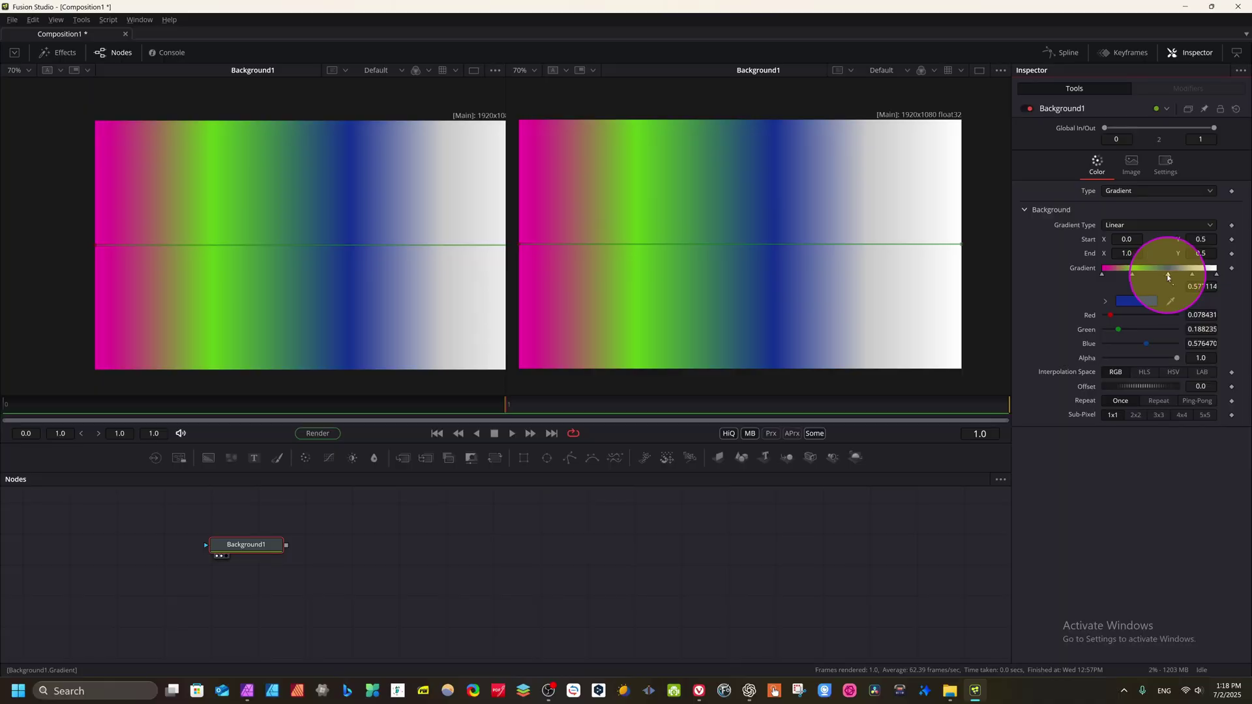
Remove the blue stop from the gradient, and shift the green stop towards the middle and the light grey stop to about 0.77
left_click_drag(1167, 276, 1030, 193)
left_click(1128, 254)
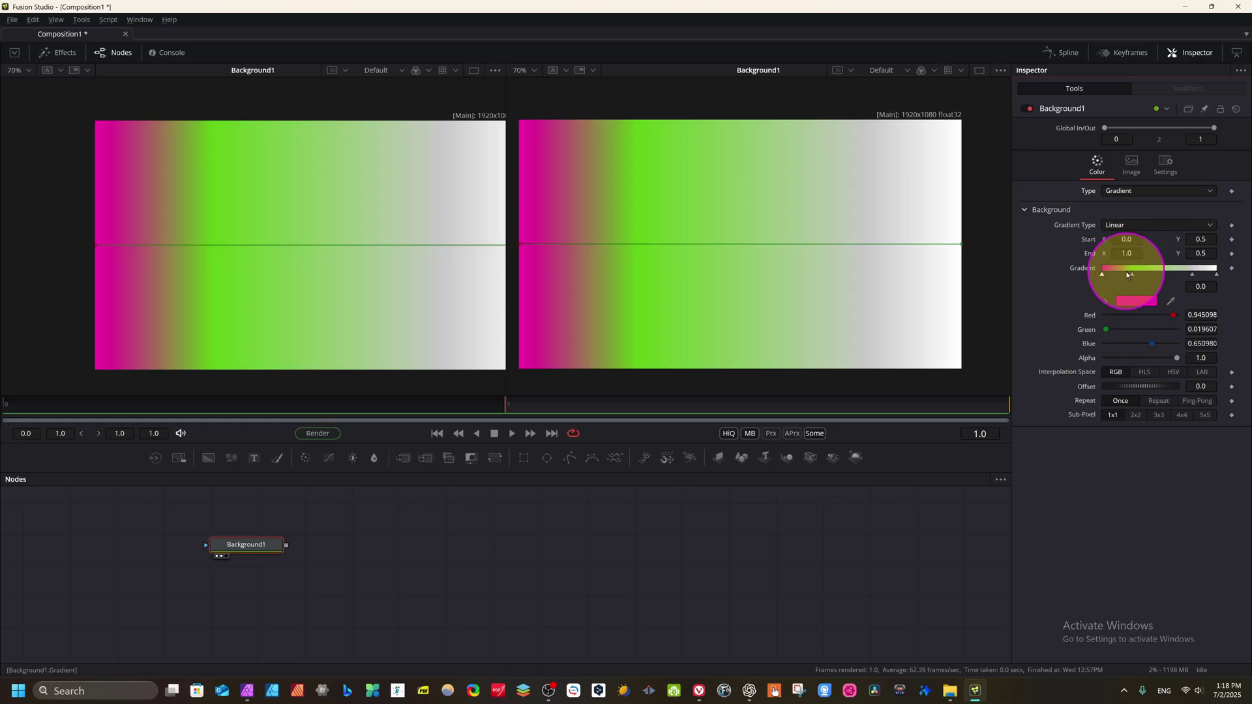
left_click_drag(1126, 274, 1189, 273)
Colour the light grey stop green #00aa00 and the gradient's last stop purple with red 0.333, green 0 and blue 0.498
left_click(1134, 300)
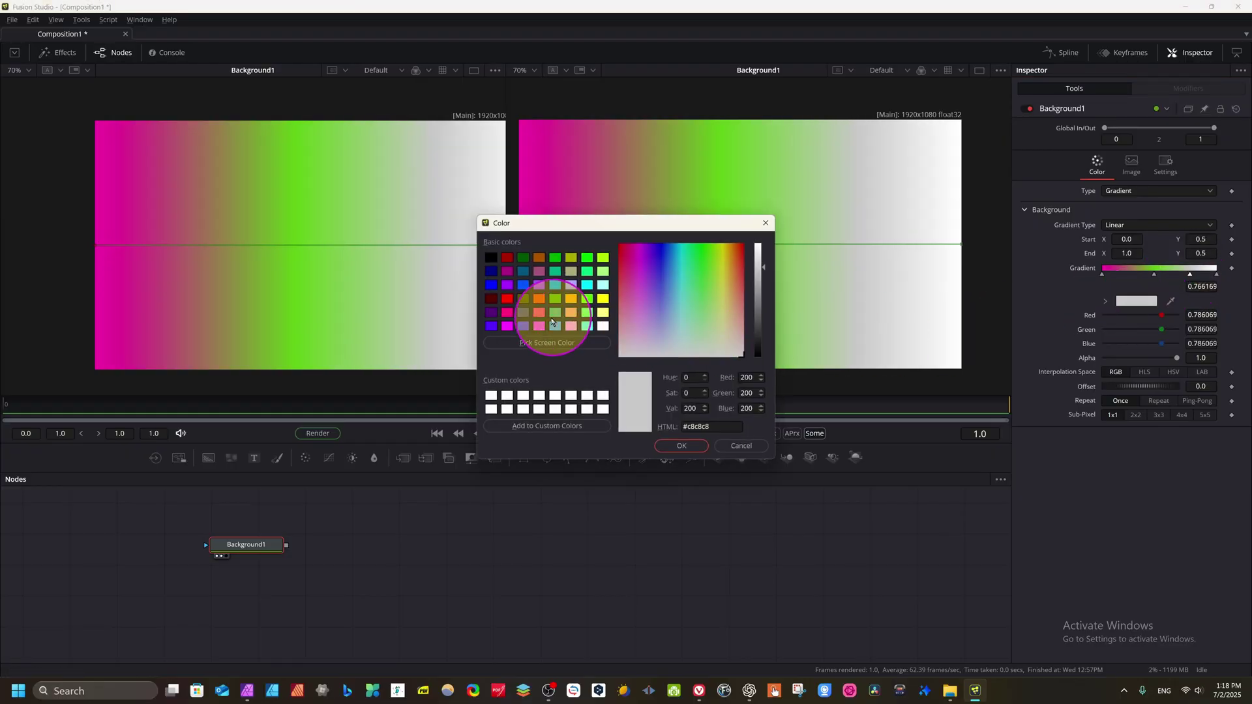
left_click(541, 328)
left_click(604, 298)
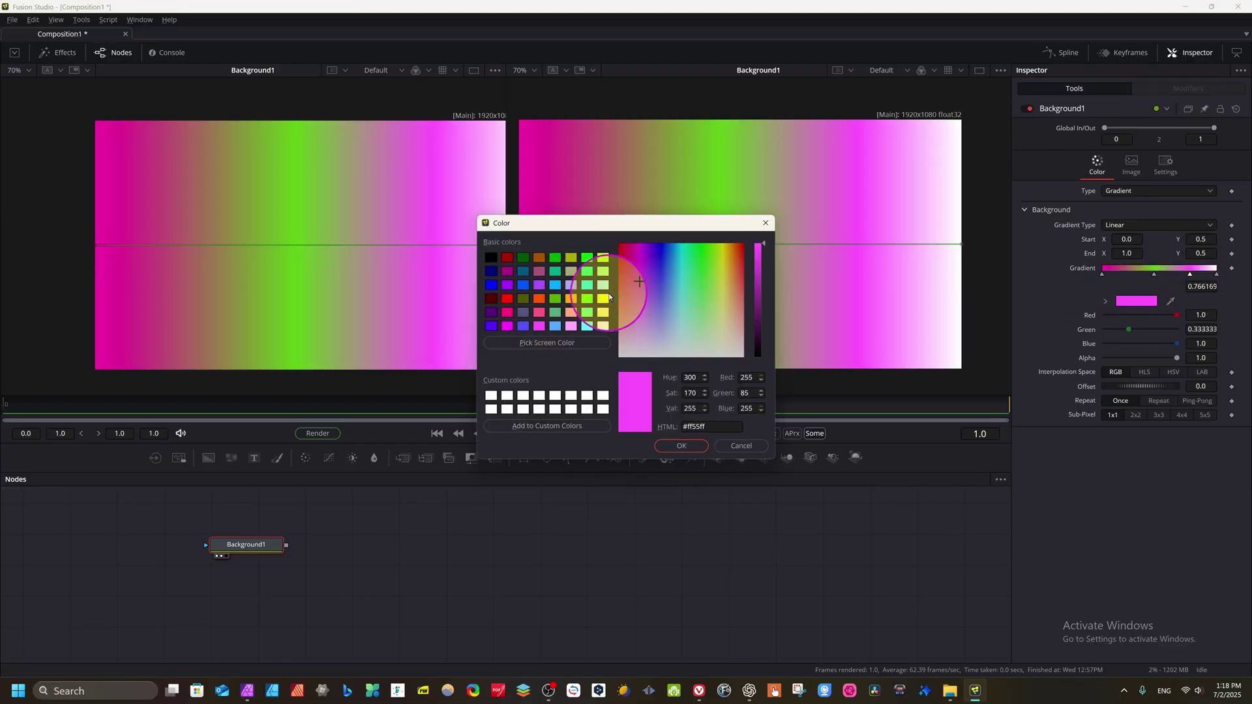
left_click(555, 257)
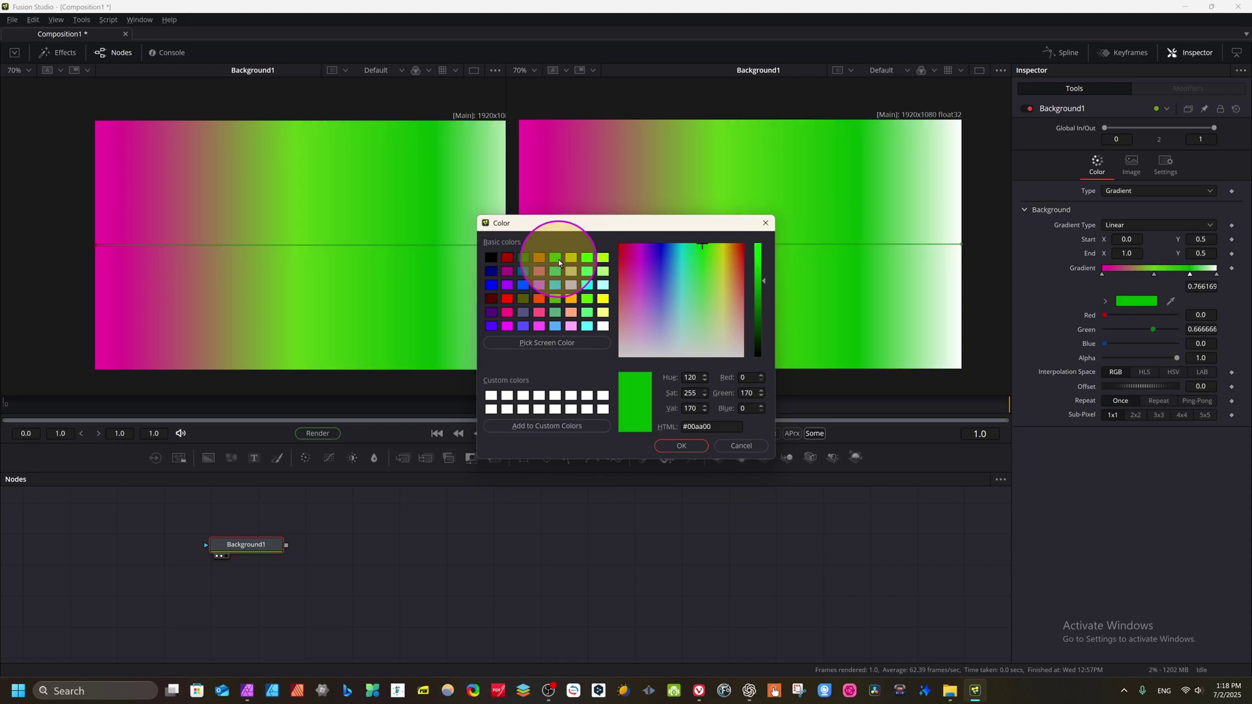
left_click(681, 446)
left_click(1216, 274)
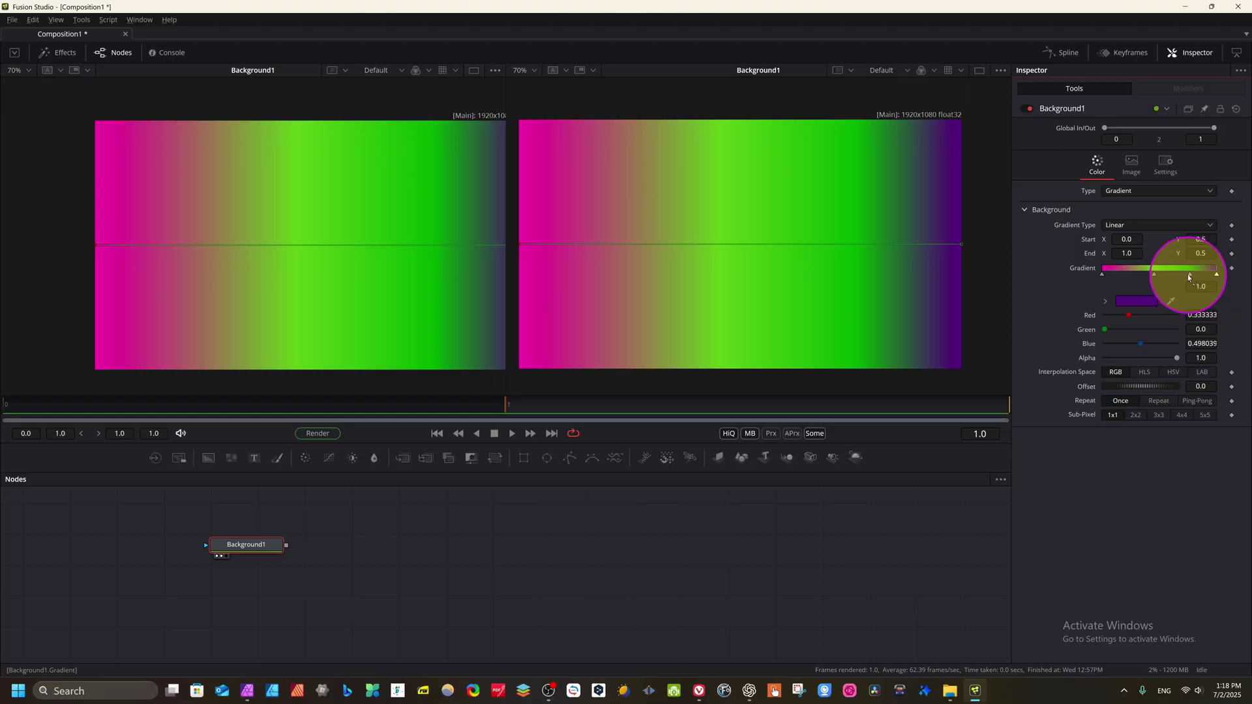
Reposition the gradient's inner green stops and add further stops, including one at about 0.82
left_click(1186, 274)
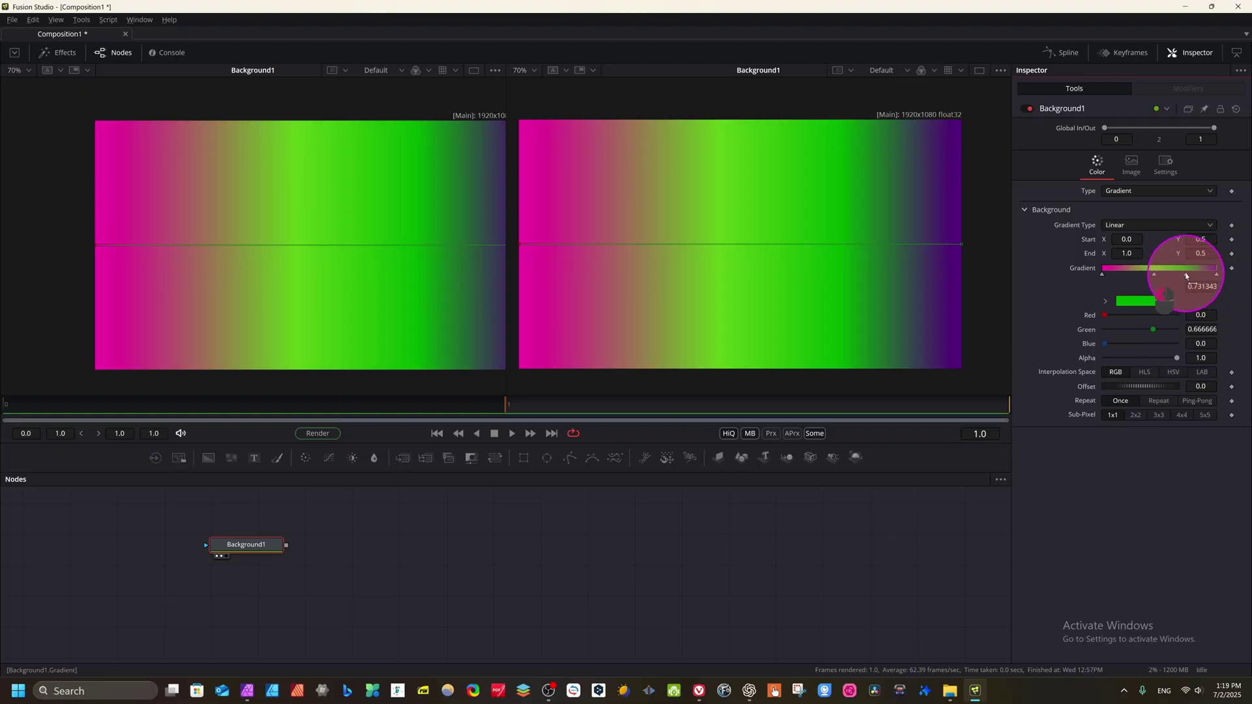
left_click(1196, 275)
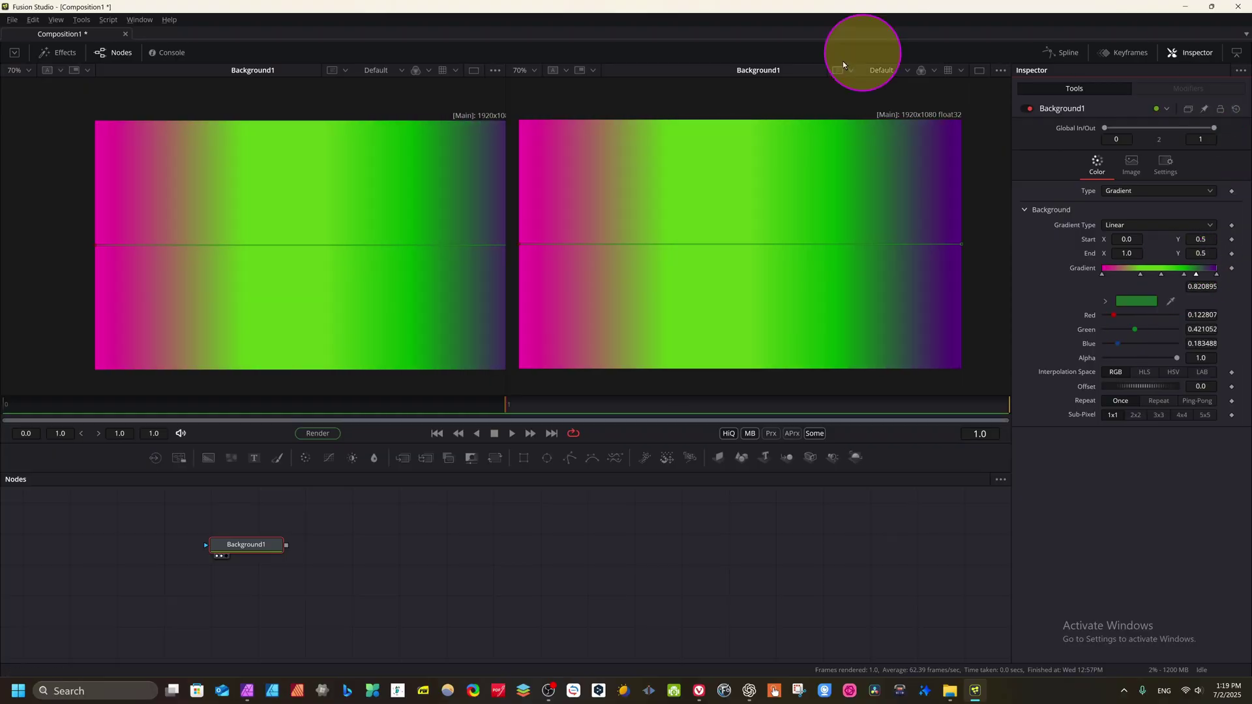
Try the Reflect, Cross and Radial gradient types in turn, and finish with the Gradient Type set to Angle
left_click(1194, 222)
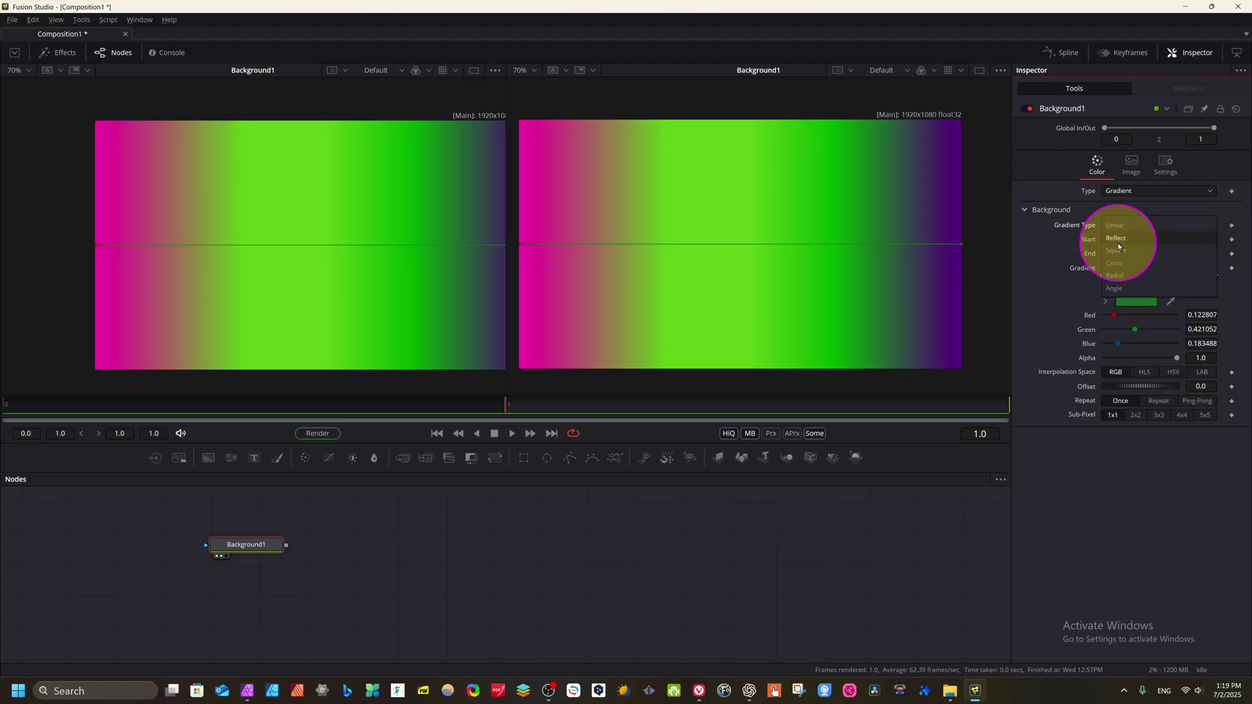
left_click(1118, 242)
left_click(1212, 225)
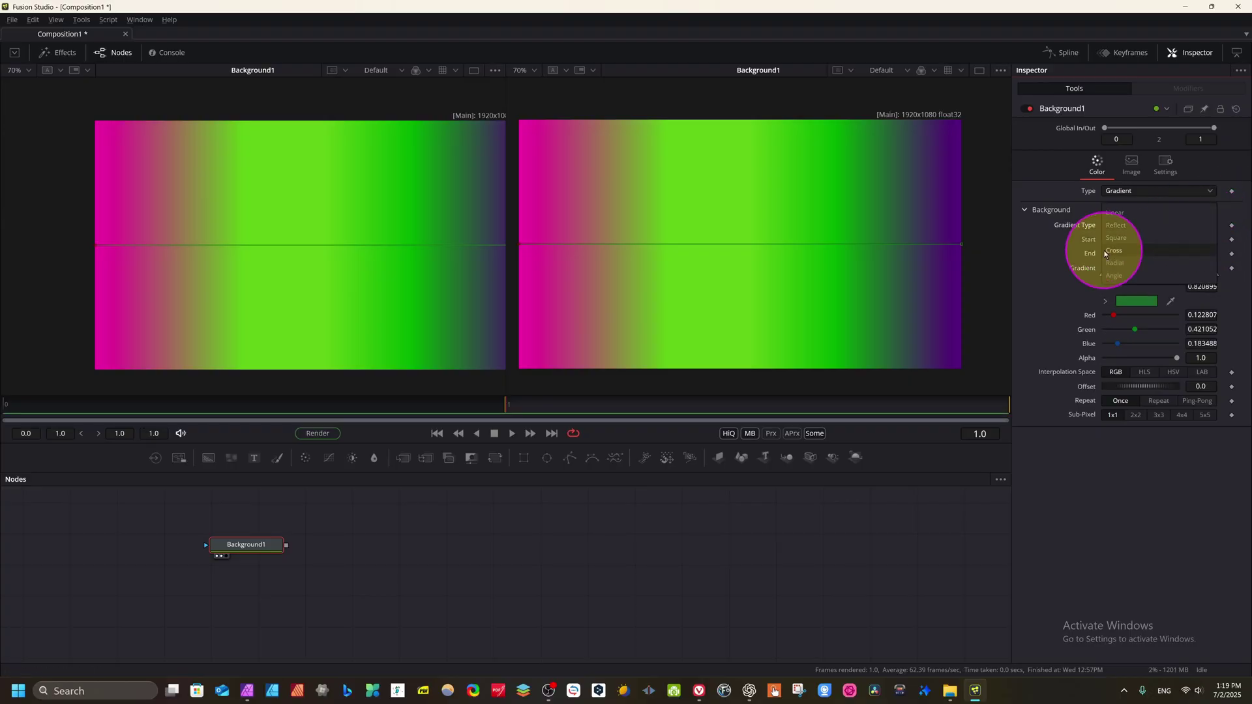
left_click(1115, 251)
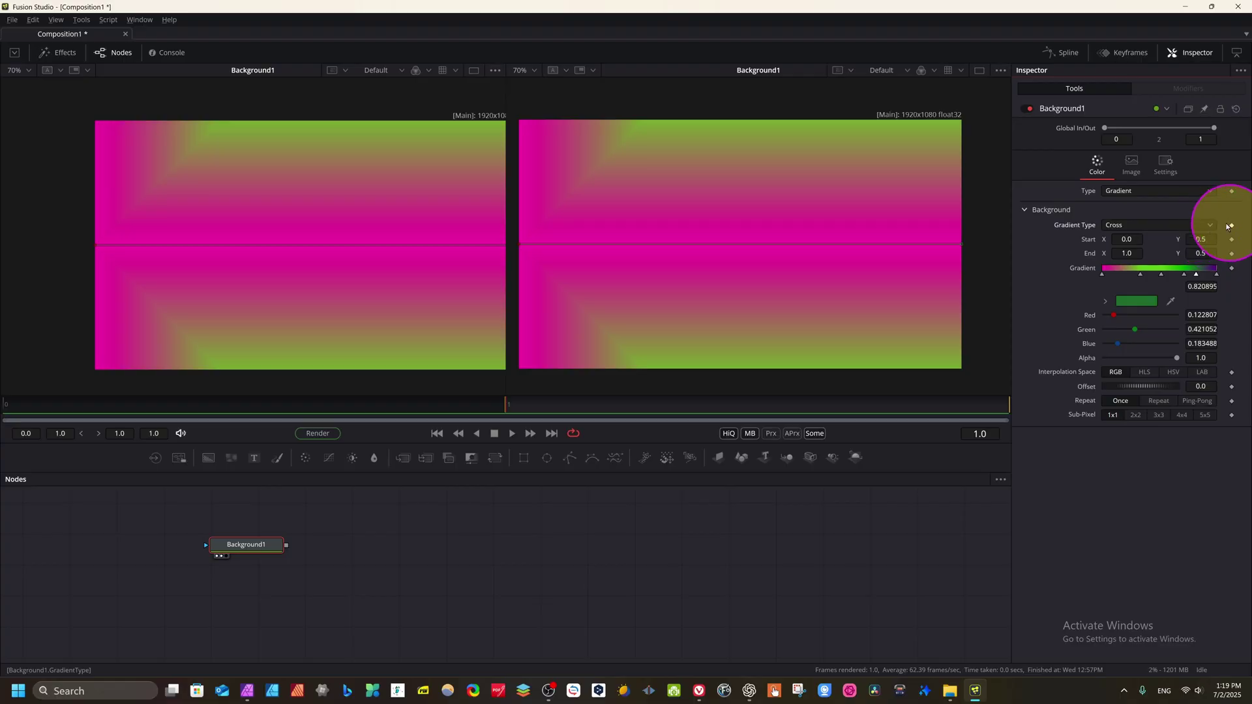
left_click(1228, 227)
left_click(1141, 241)
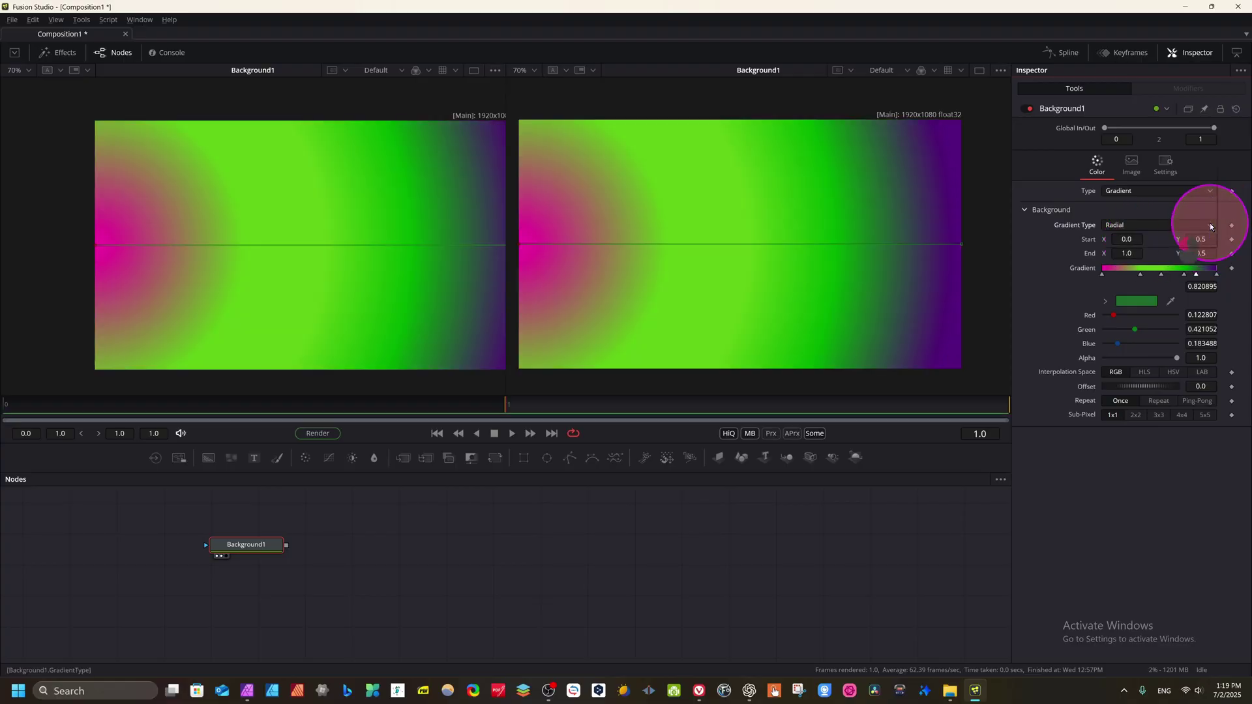
left_click(1210, 223)
left_click(1139, 239)
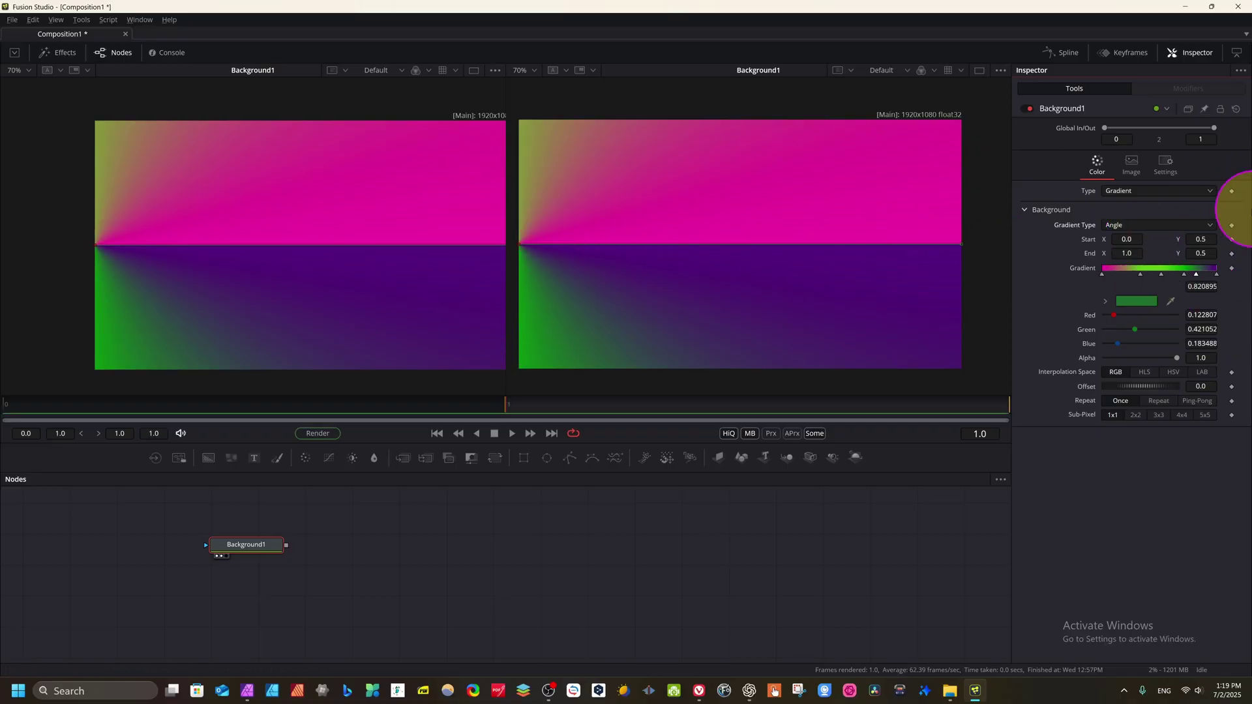
Set the Background node's Gradient Type to Linear
left_click(1209, 224)
left_click(1122, 163)
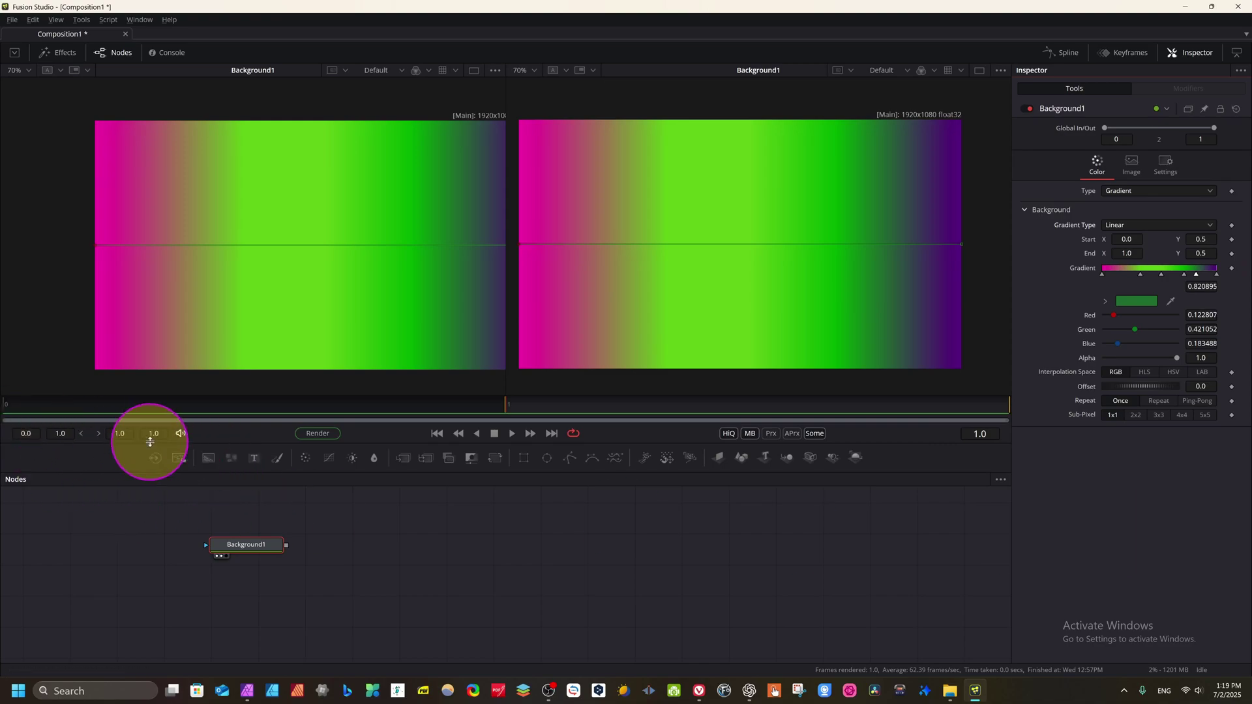
left_click_drag(37, 437, 867, 279)
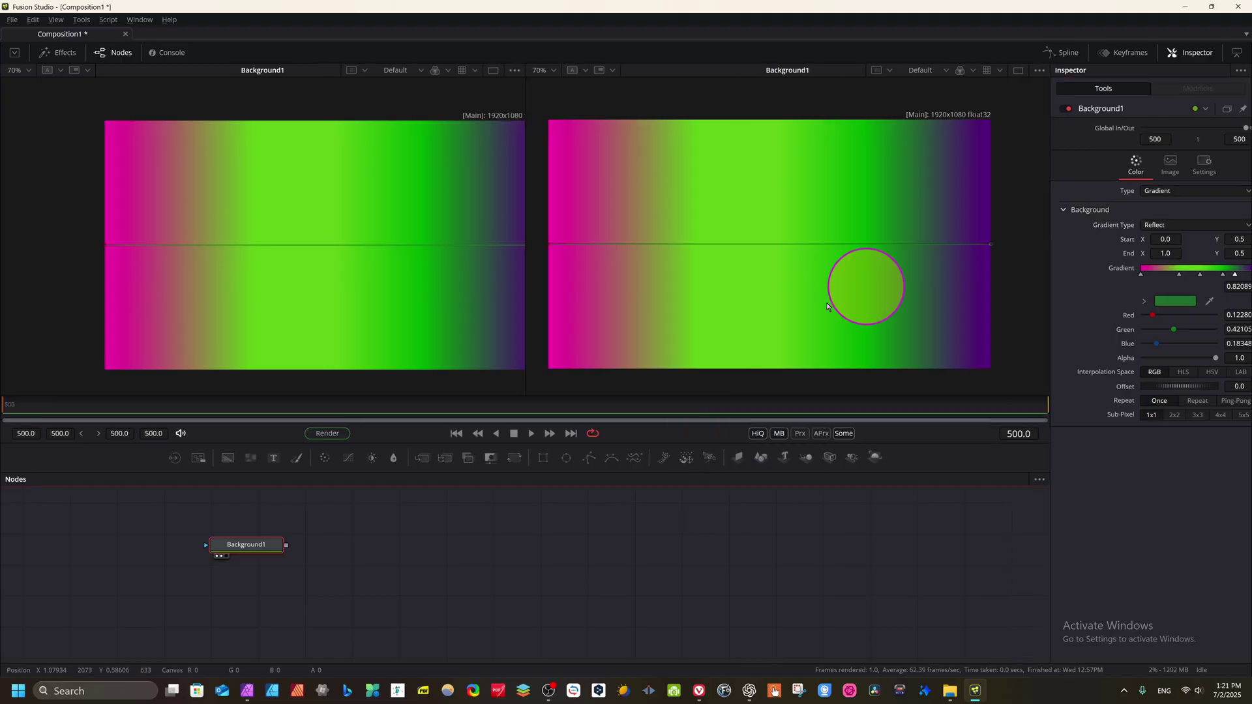
Connect a Saver node after Background1, saving to the file name Gradient in the Youtube Thumbnail folder, and place it farther from Background1
left_click(259, 548)
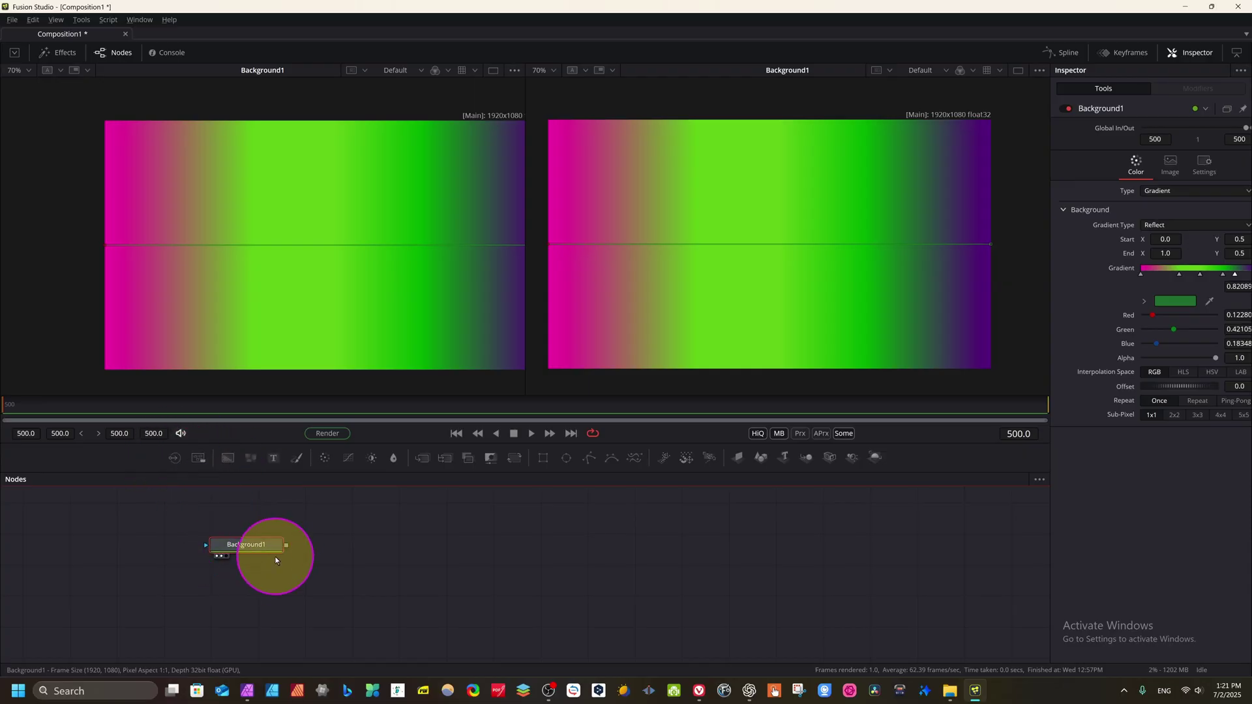
left_click(194, 459)
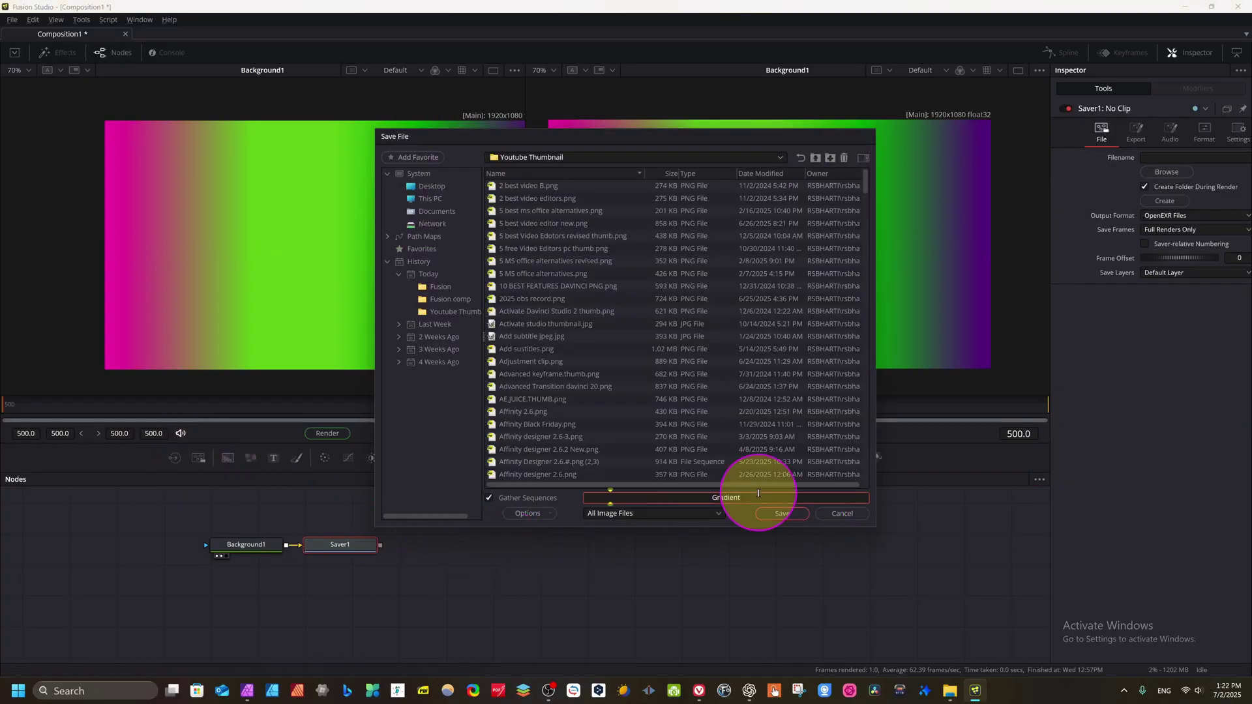
type("Gradient")
left_click(779, 513)
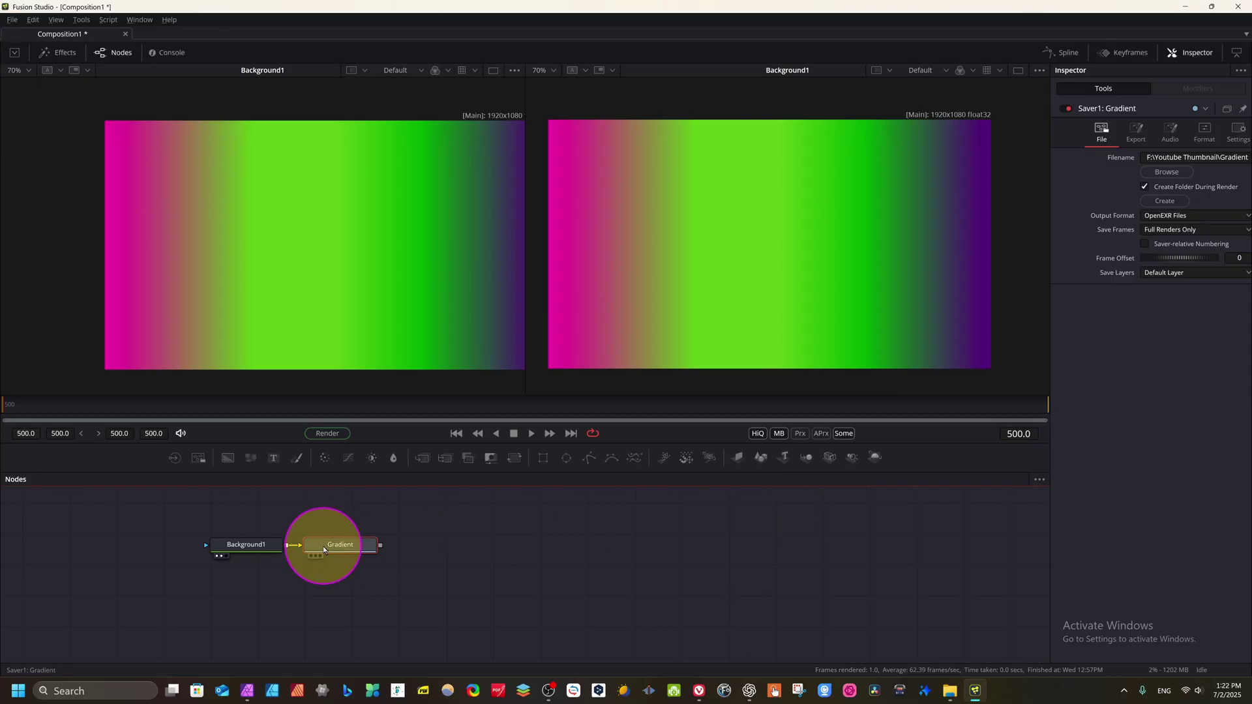
left_click_drag(324, 549, 604, 555)
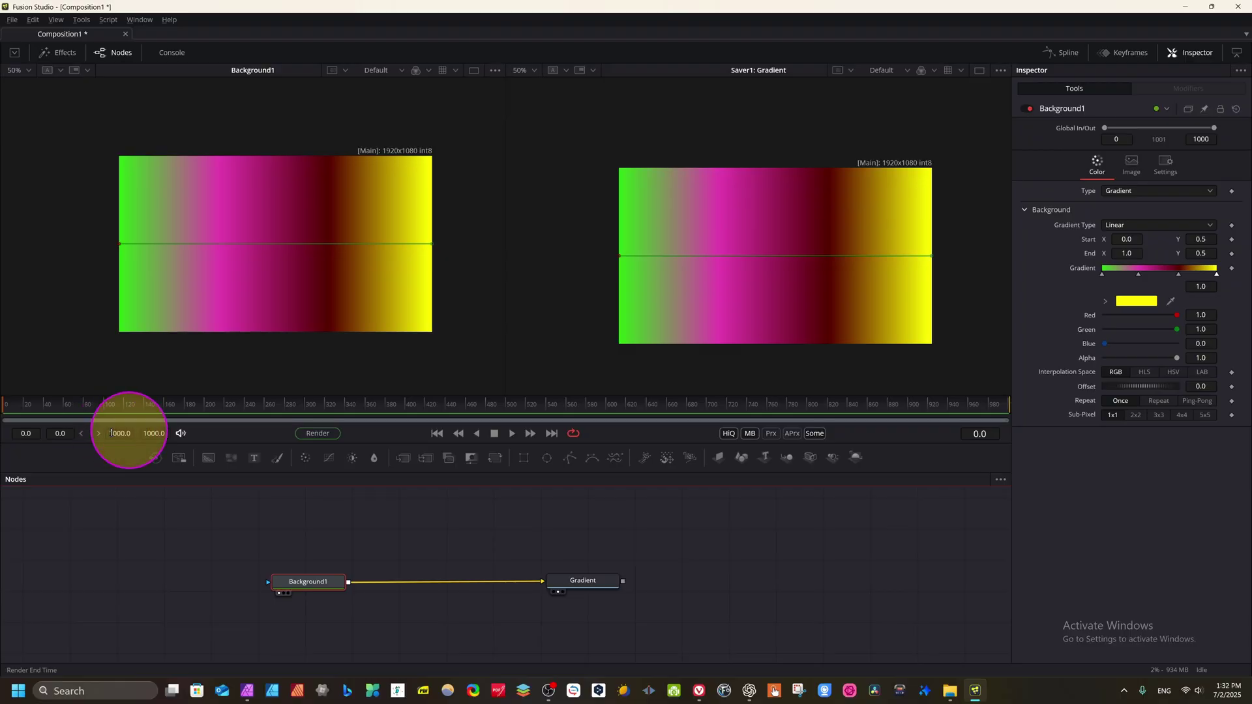
Set the composition's render end and global end frames to 500
double_click(112, 433)
type("500")
key("Tab")
type("500")
key("Return")
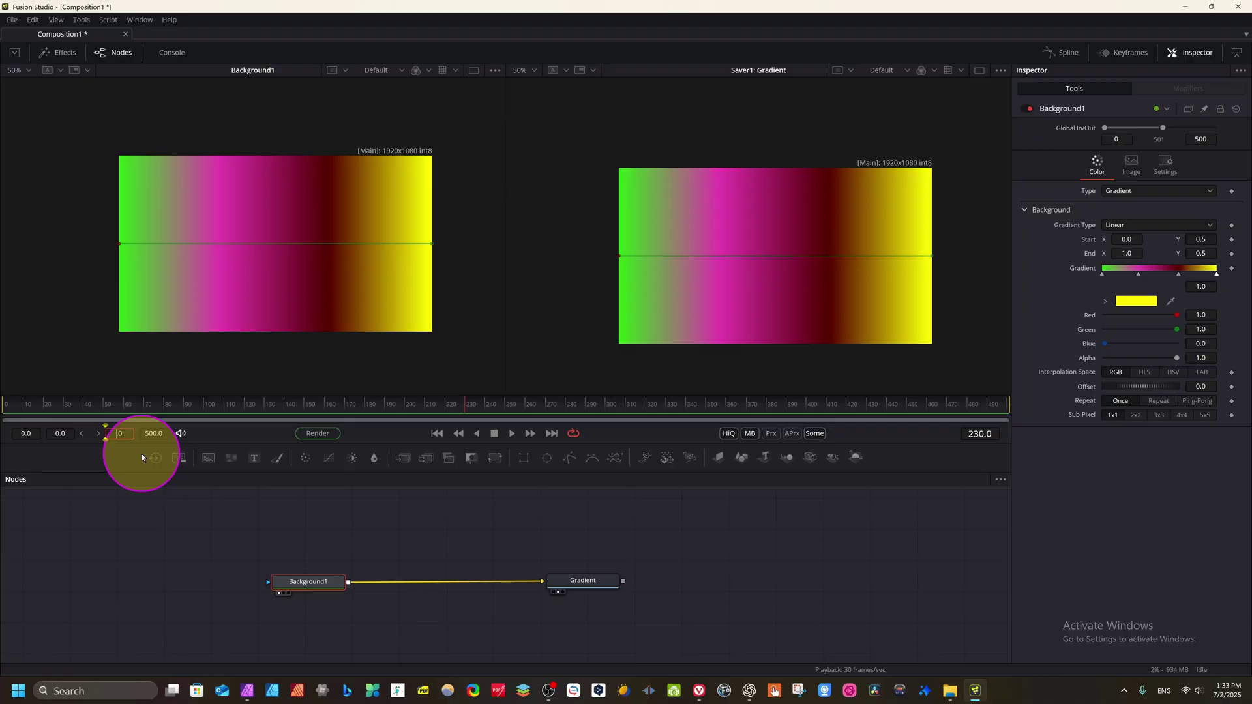
Set the composition's render end and global end frames to 300
key("Tab")
type("300")
key("Return")
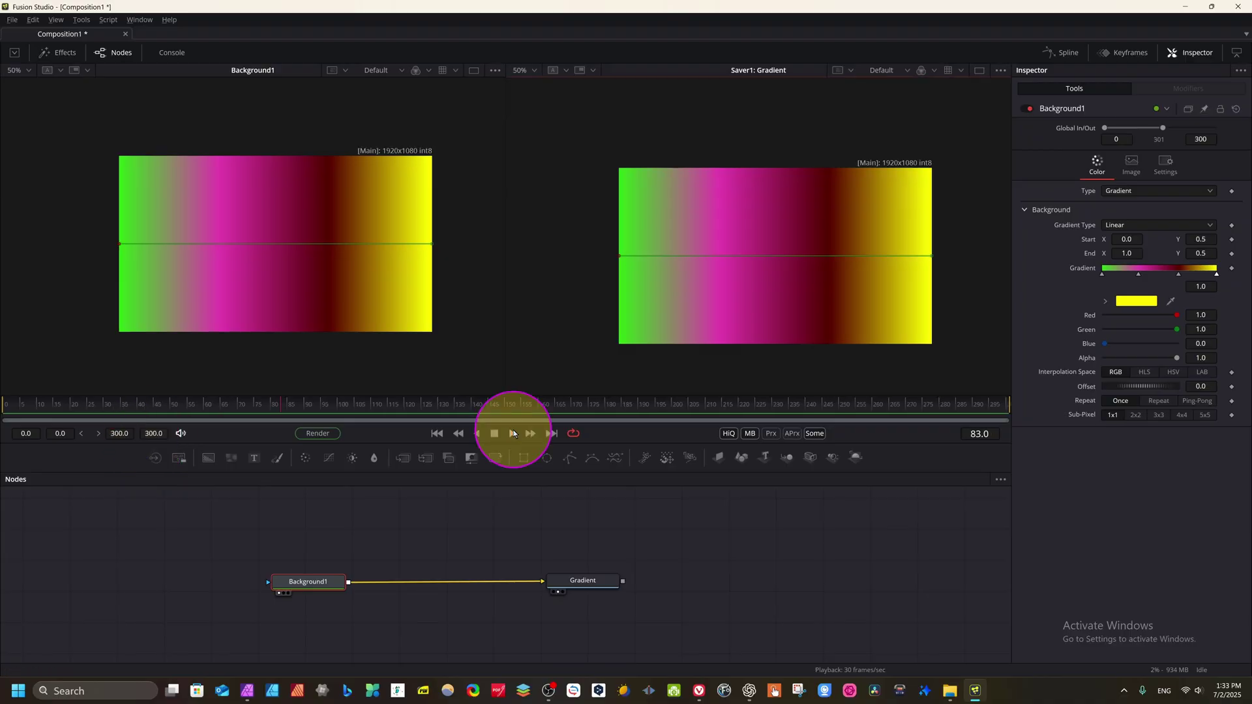
Keyframe the Background1 gradient at frame 22 and shift its first green stop to about 0.19
left_click(78, 417)
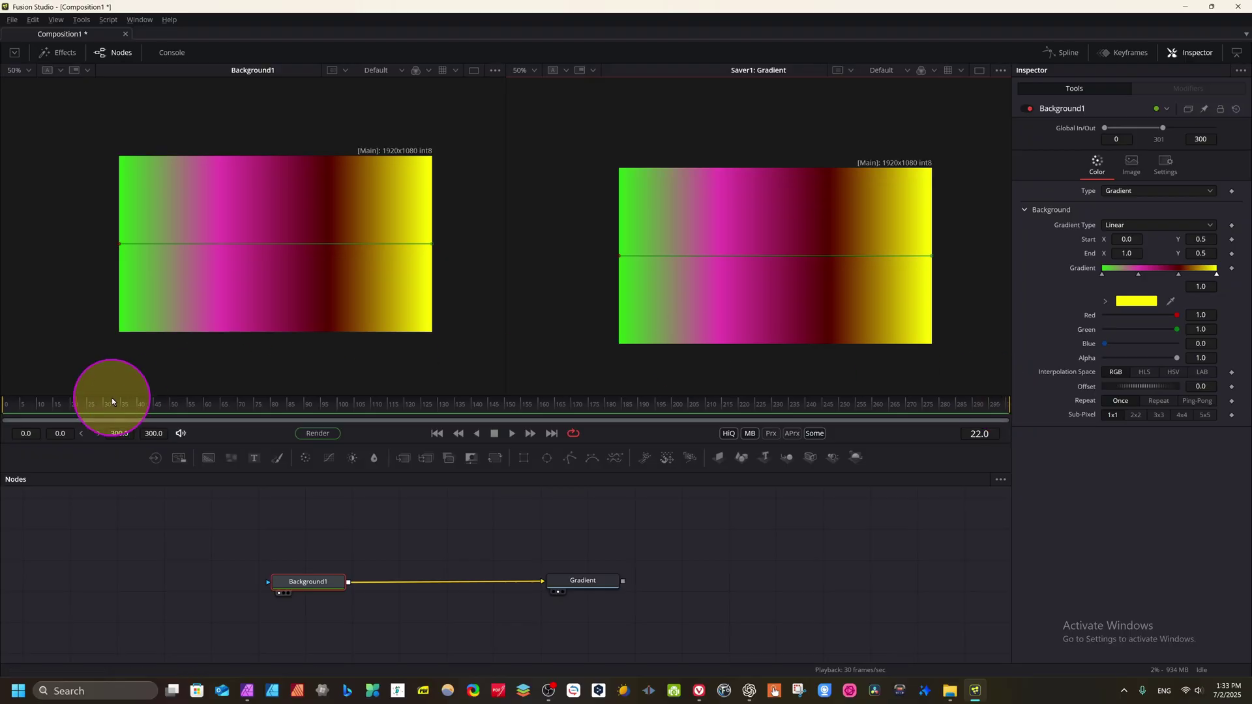
left_click(1231, 269)
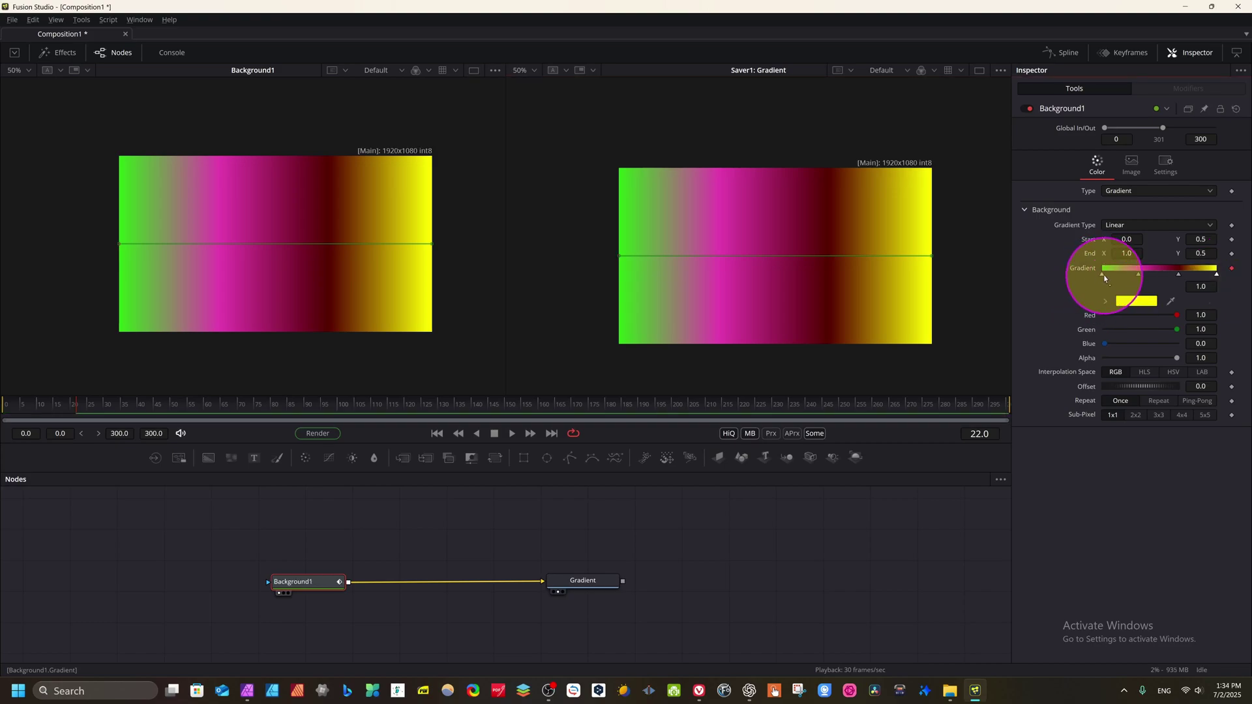
left_click_drag(1102, 276, 1122, 279)
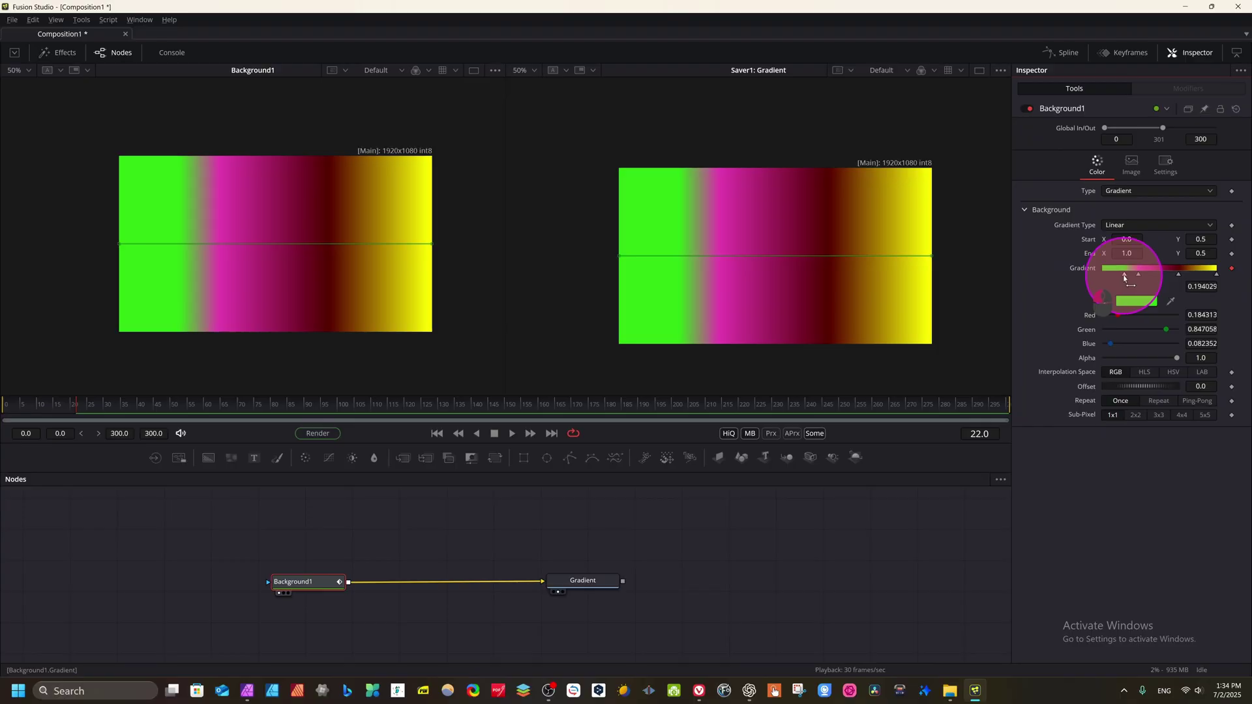
Shift the gradient's green stop to about 0.89 at frame 92 and its yellow stop to about 0.14 at frame 122
left_click_drag(196, 404, 313, 420)
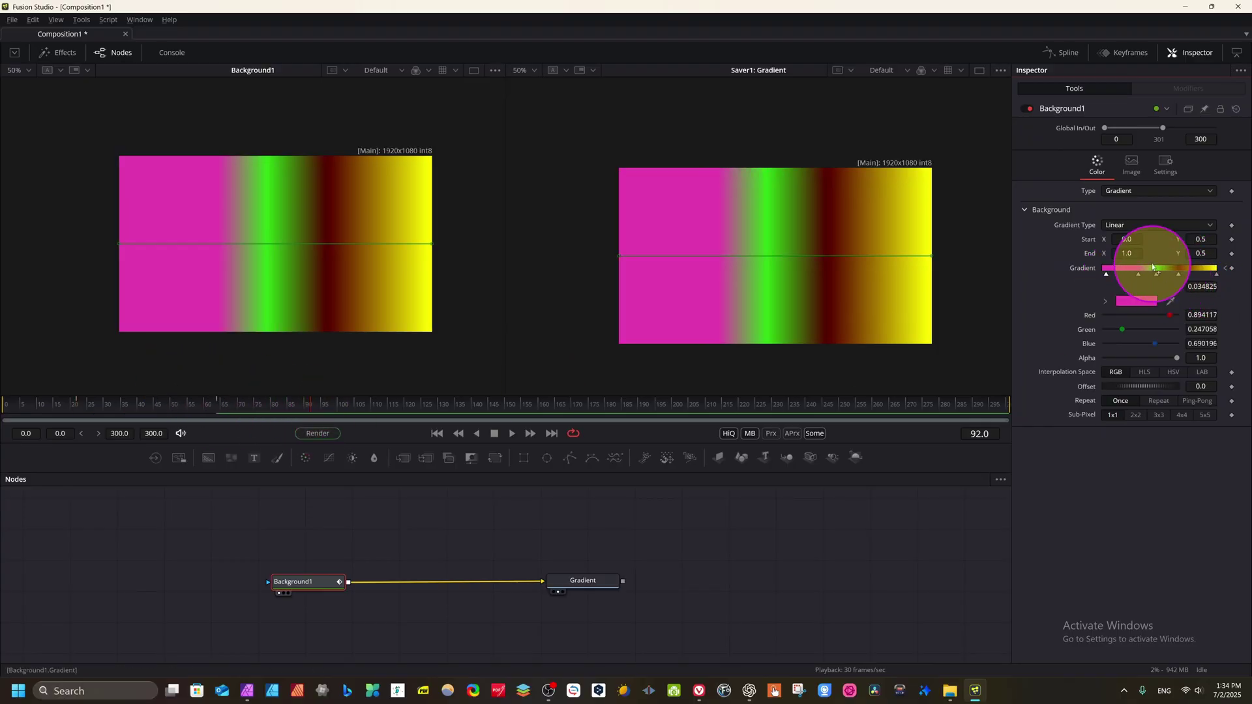
left_click_drag(1158, 275, 1204, 277)
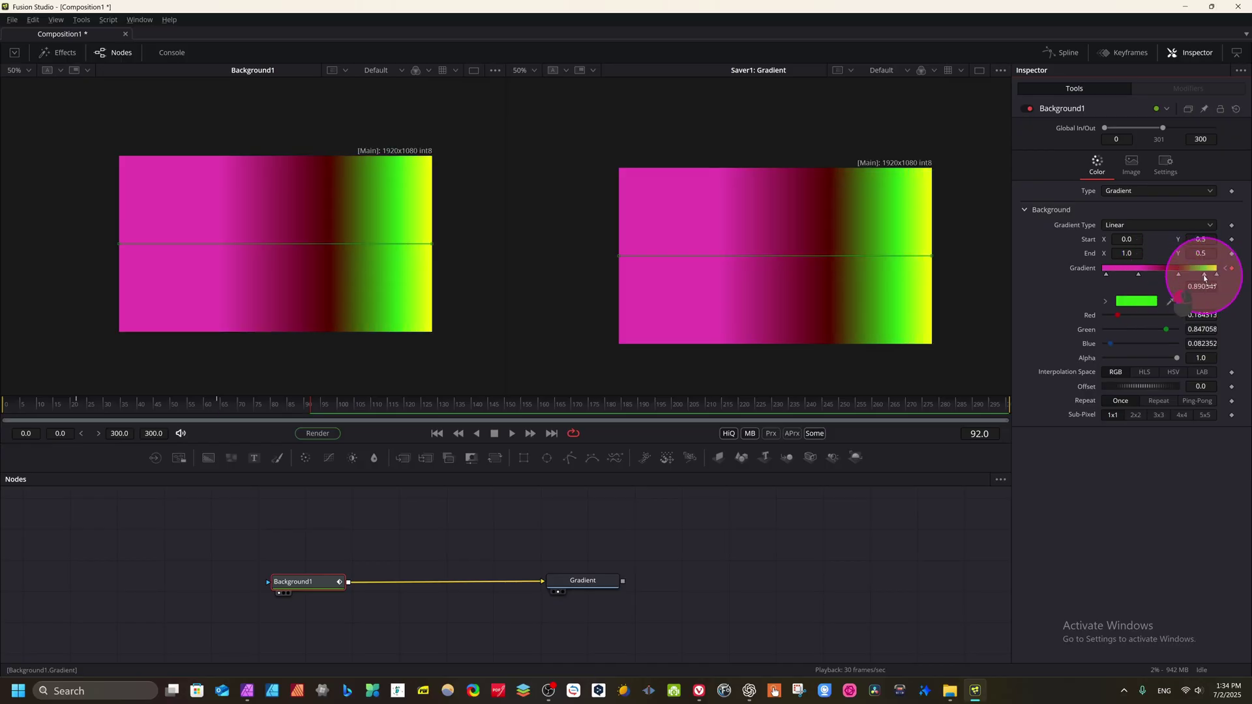
left_click(1218, 274)
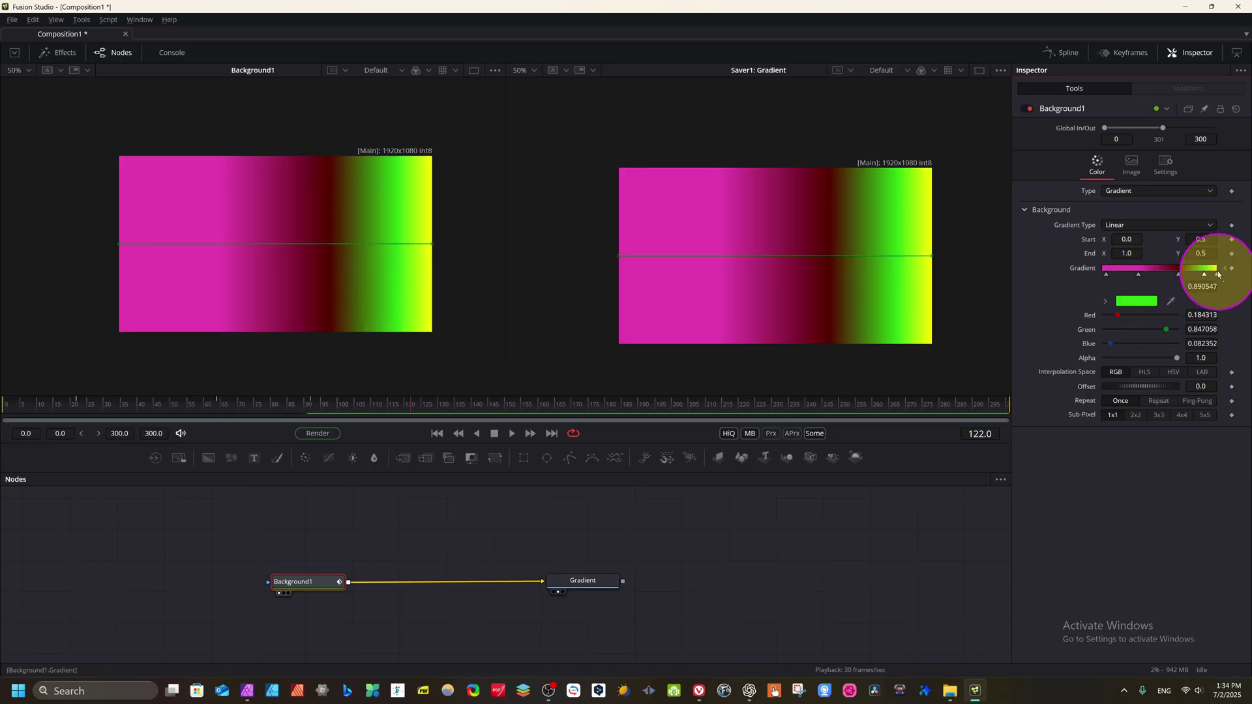
left_click_drag(1218, 282, 1118, 285)
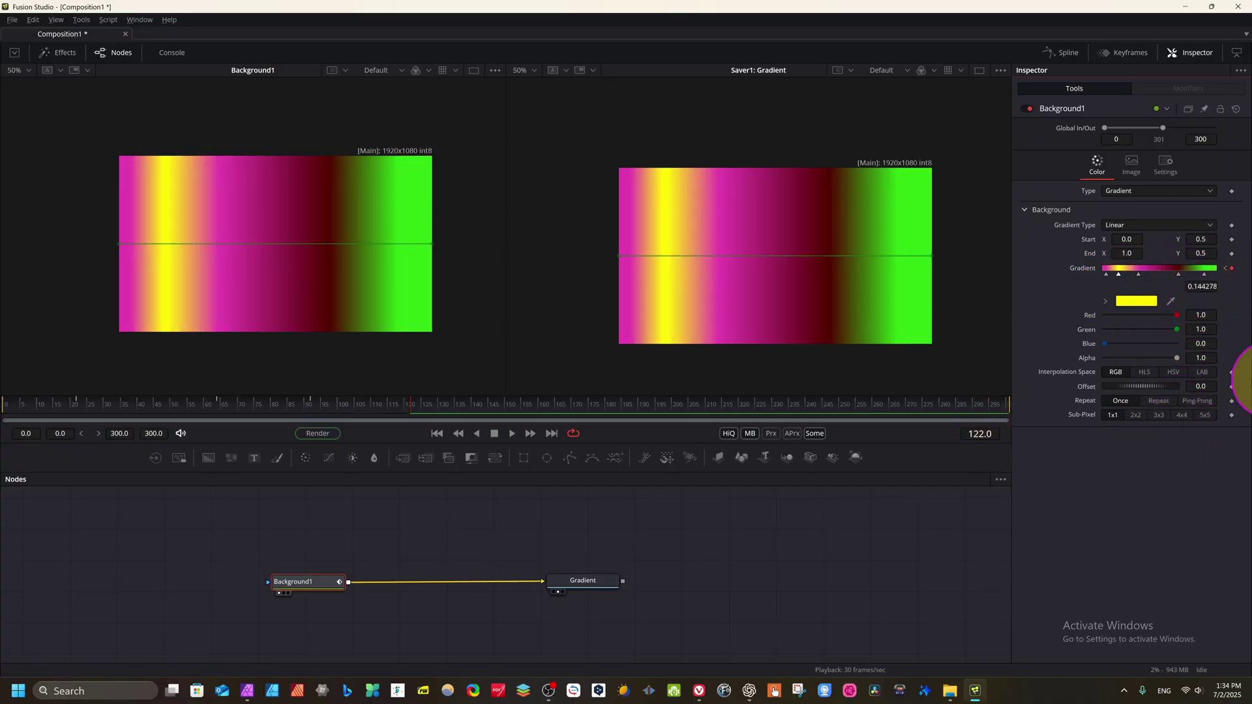
scroll(1232, 417, "down", 2)
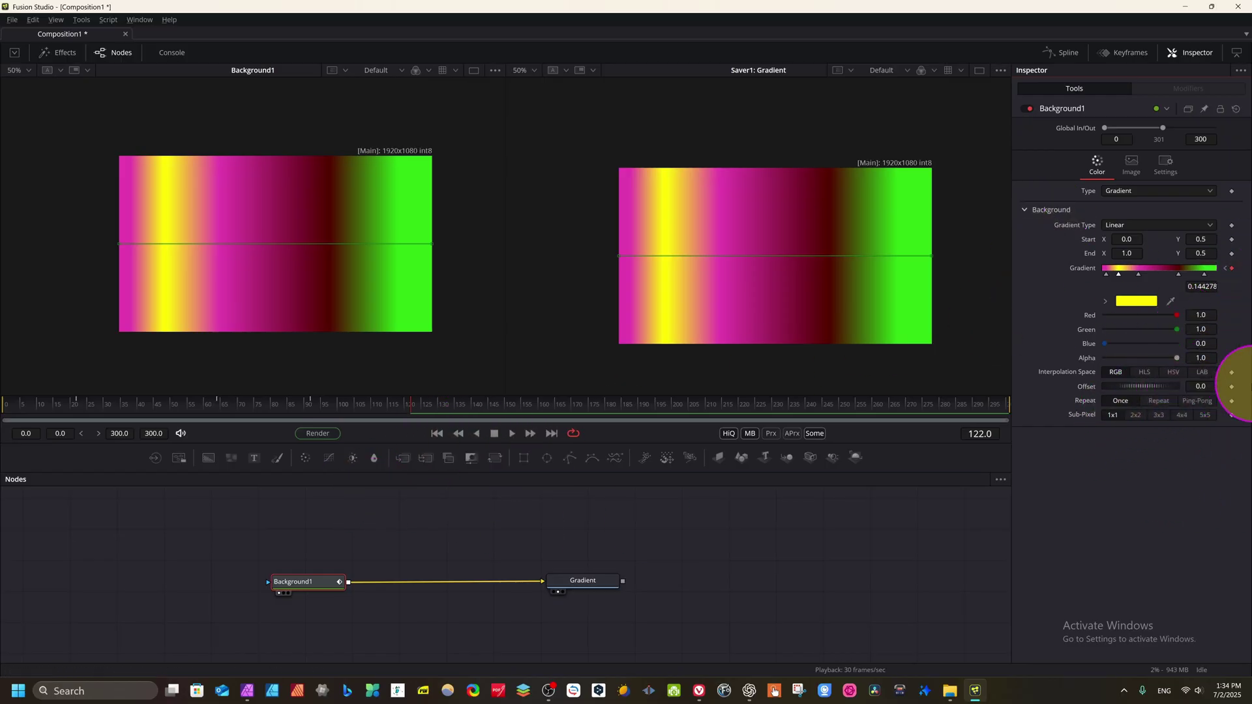
At frame 143, shift the gradient's dark red stop to about 0.84 and its green stop to about 0.38
left_click_drag(395, 424, 500, 410)
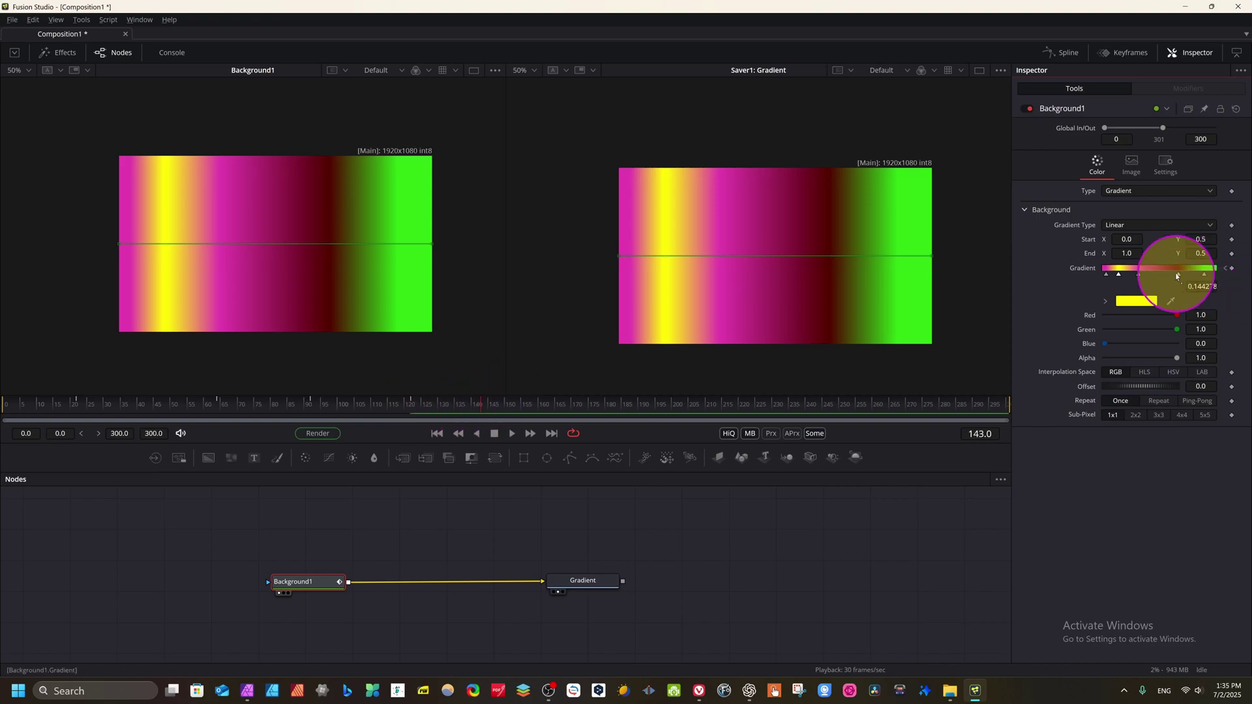
left_click_drag(1179, 275, 1217, 277)
left_click_drag(1216, 276, 1199, 275)
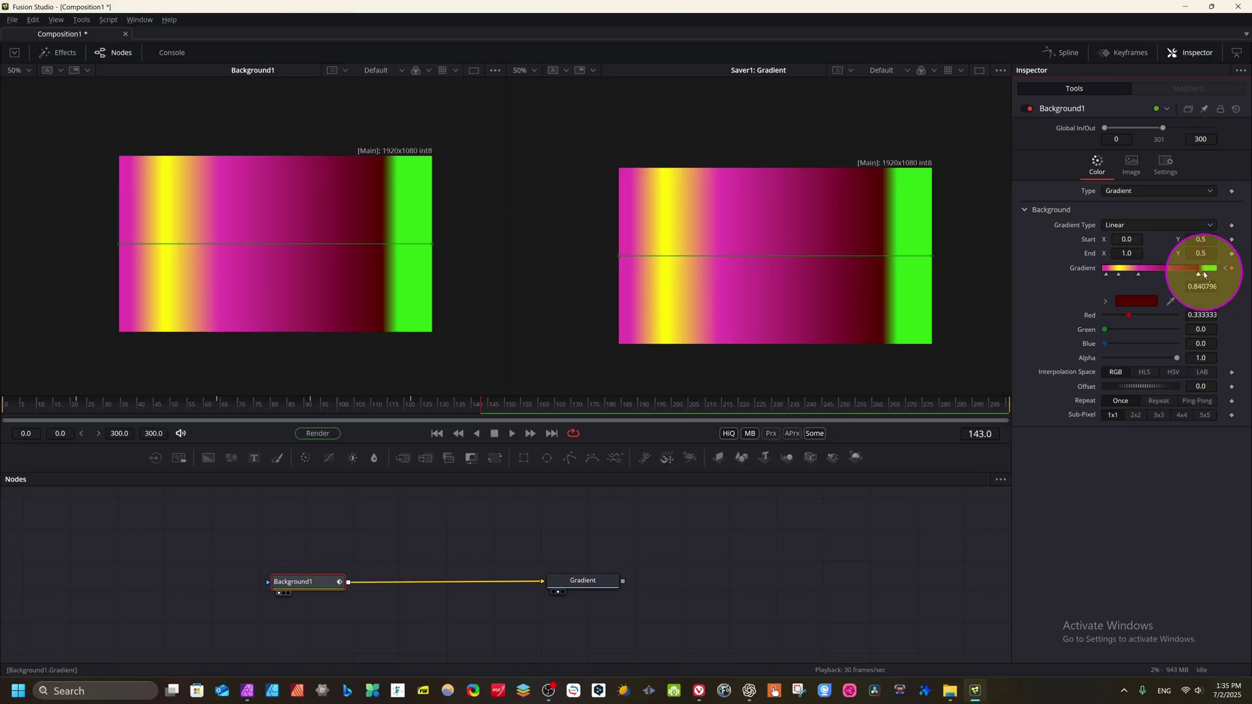
left_click_drag(1203, 275, 1145, 275)
Keyframe the gradient's Offset at frame 171 and set it to about 0.688
left_click(495, 412)
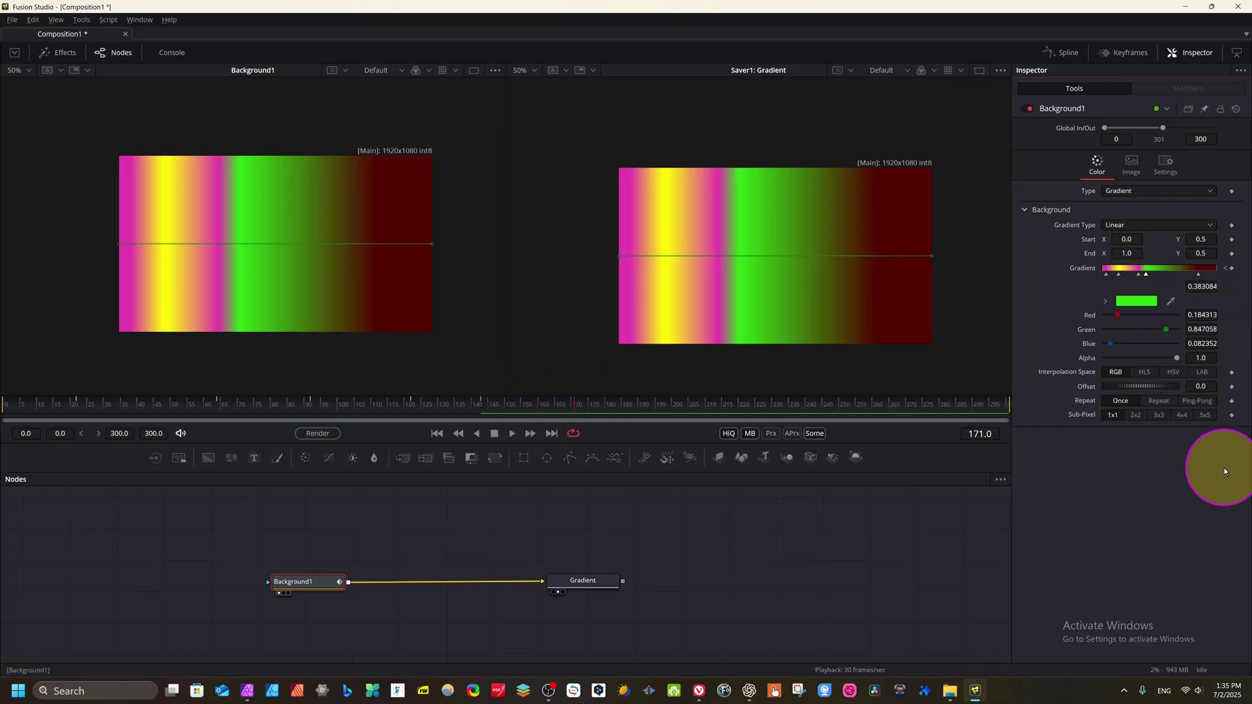
left_click(1231, 387)
mouse_move(1114, 386)
left_mouse_down()
mouse_move(1137, 383)
mouse_move(1122, 398)
left_mouse_up()
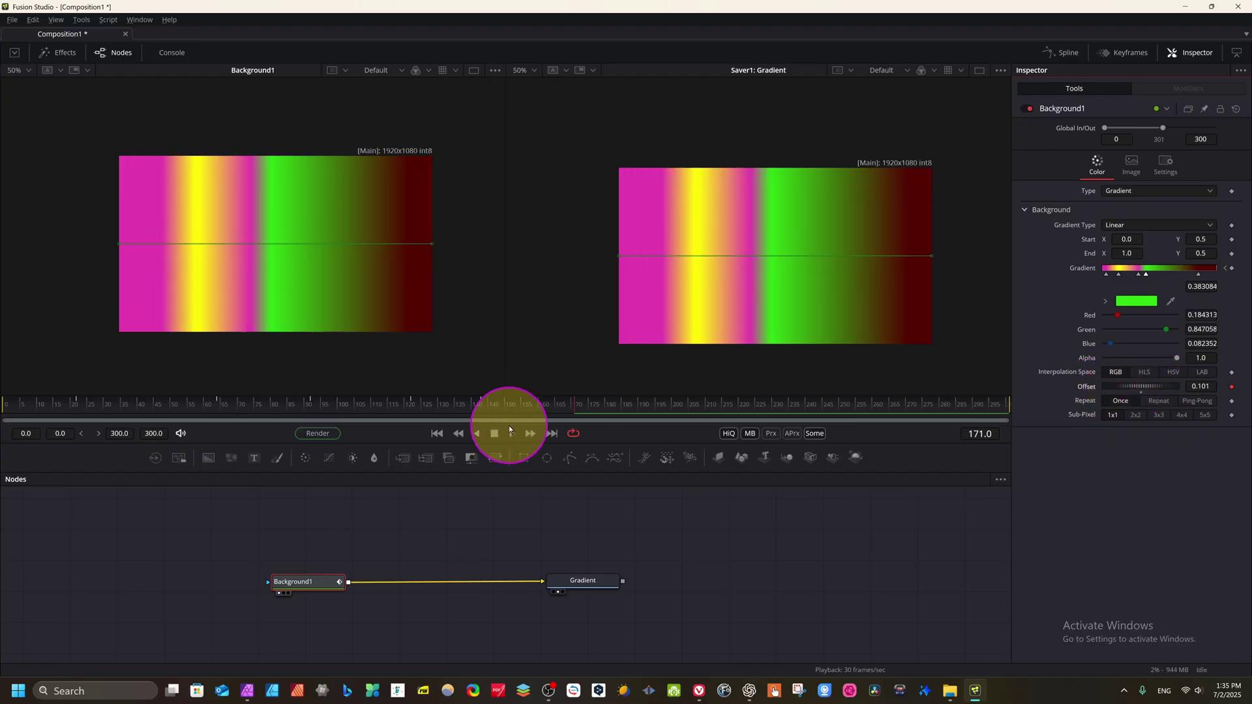
left_click_drag(569, 405, 636, 404)
key("[")
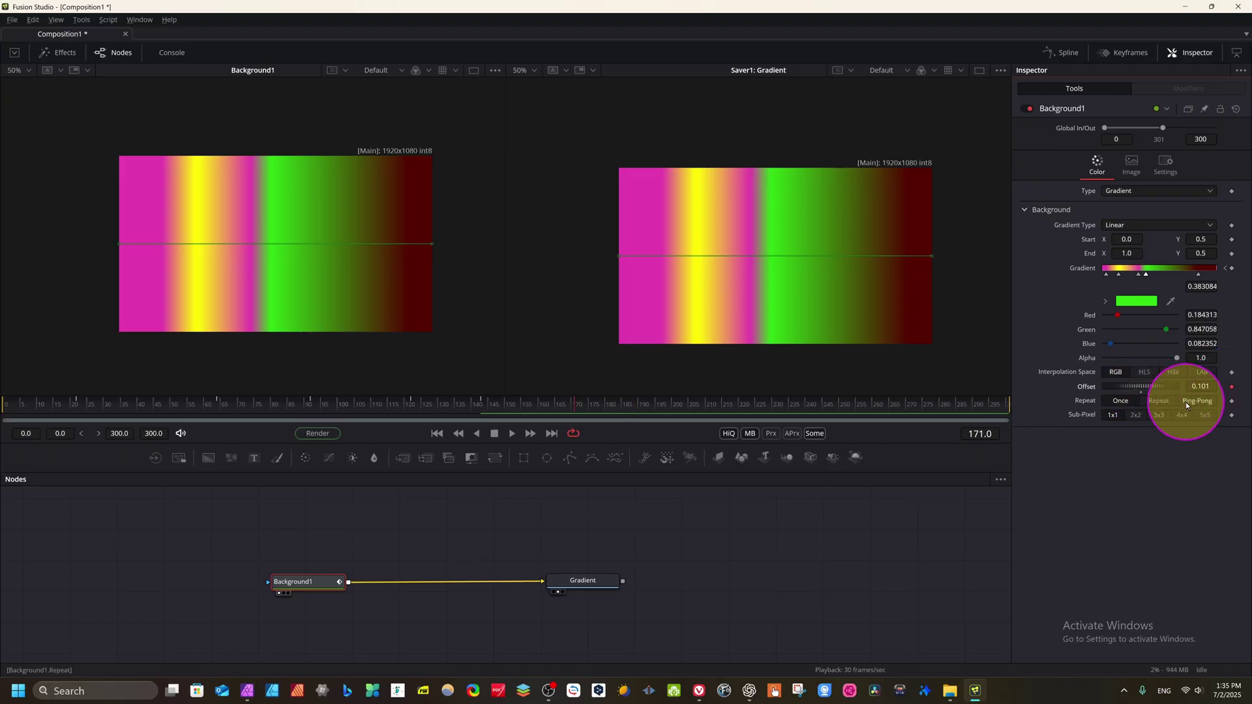
left_click_drag(1116, 386, 1164, 386)
Advance to frame 223 and lower the gradient's Offset to about 0.123
key("space")
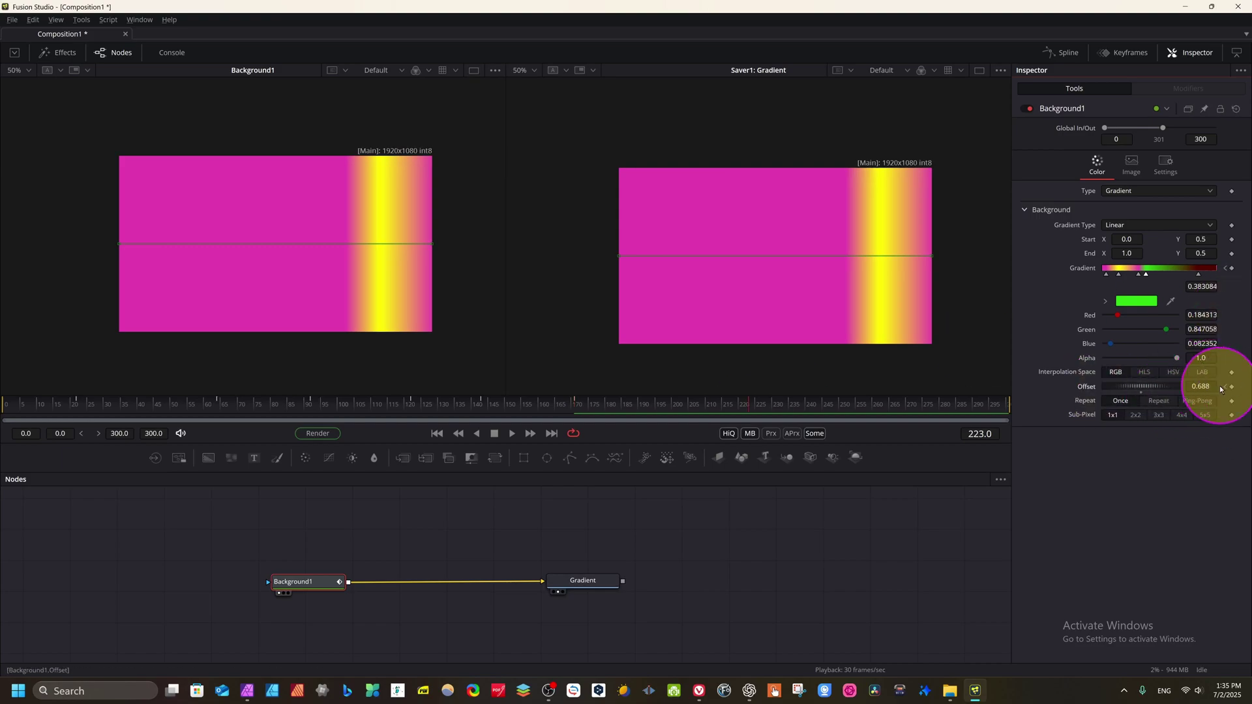
left_click(1154, 389)
left_click_drag(1154, 390, 1110, 384)
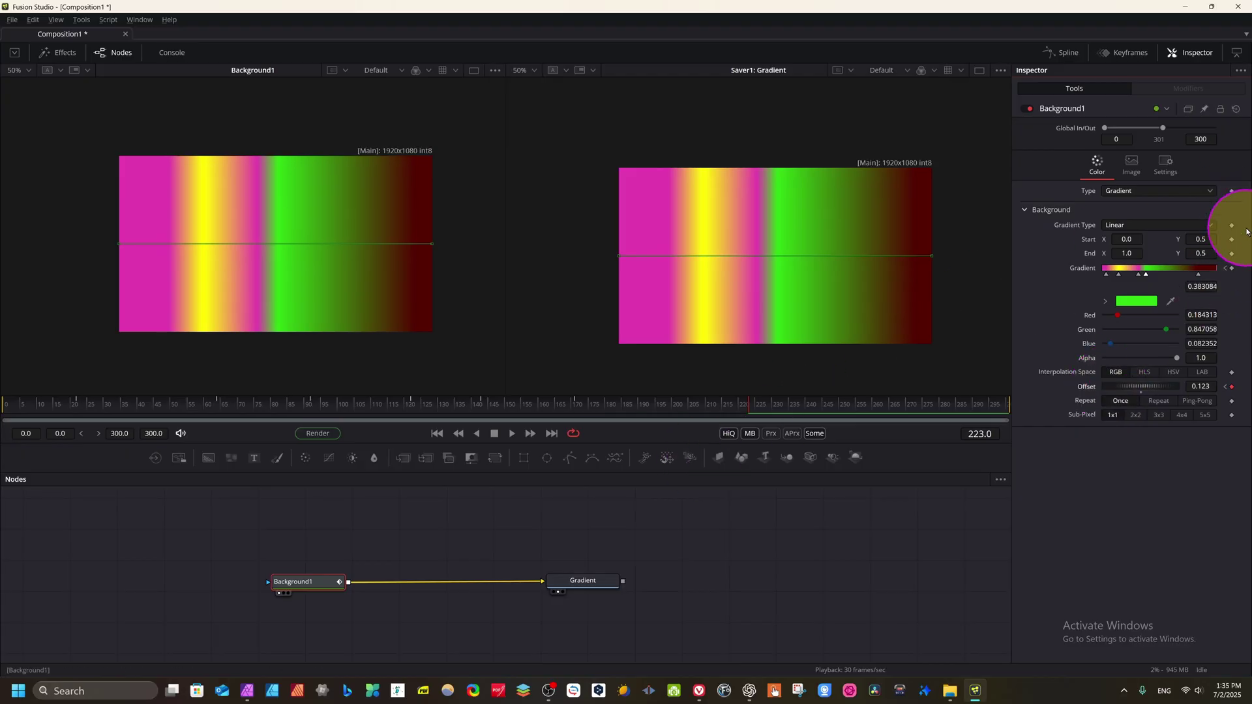
Keyframe the Gradient Type at frame 223, try the Cross type, and undo that type change
left_click(1211, 226)
left_click(1116, 266)
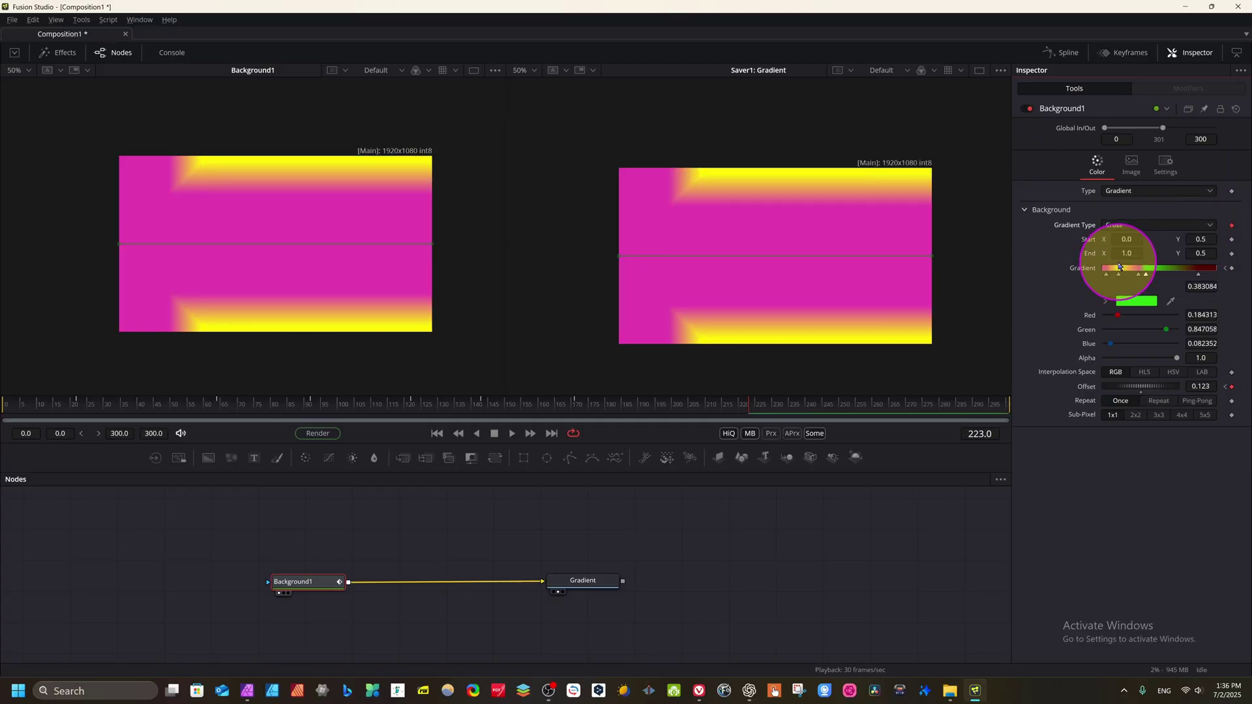
key("ctrl+z")
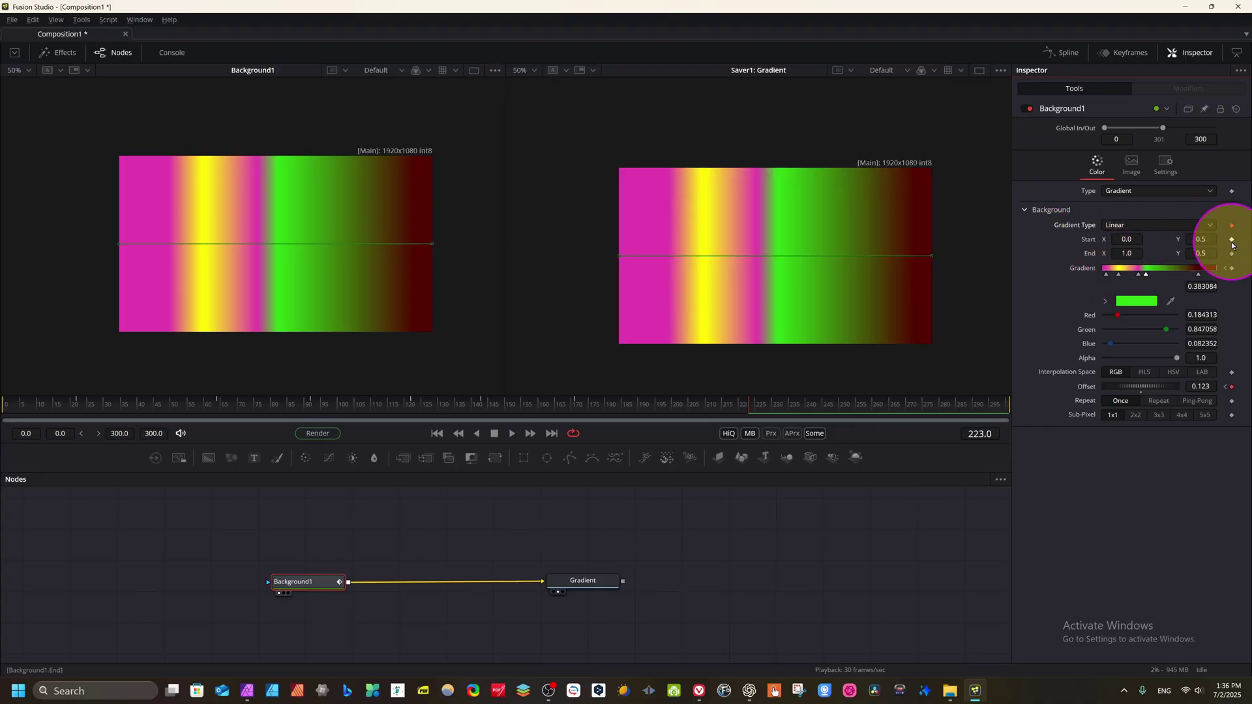
Keyframe the gradient's Start X at about 0.312 on frame 223 and about -0.366 on frame 266
left_click(1231, 267)
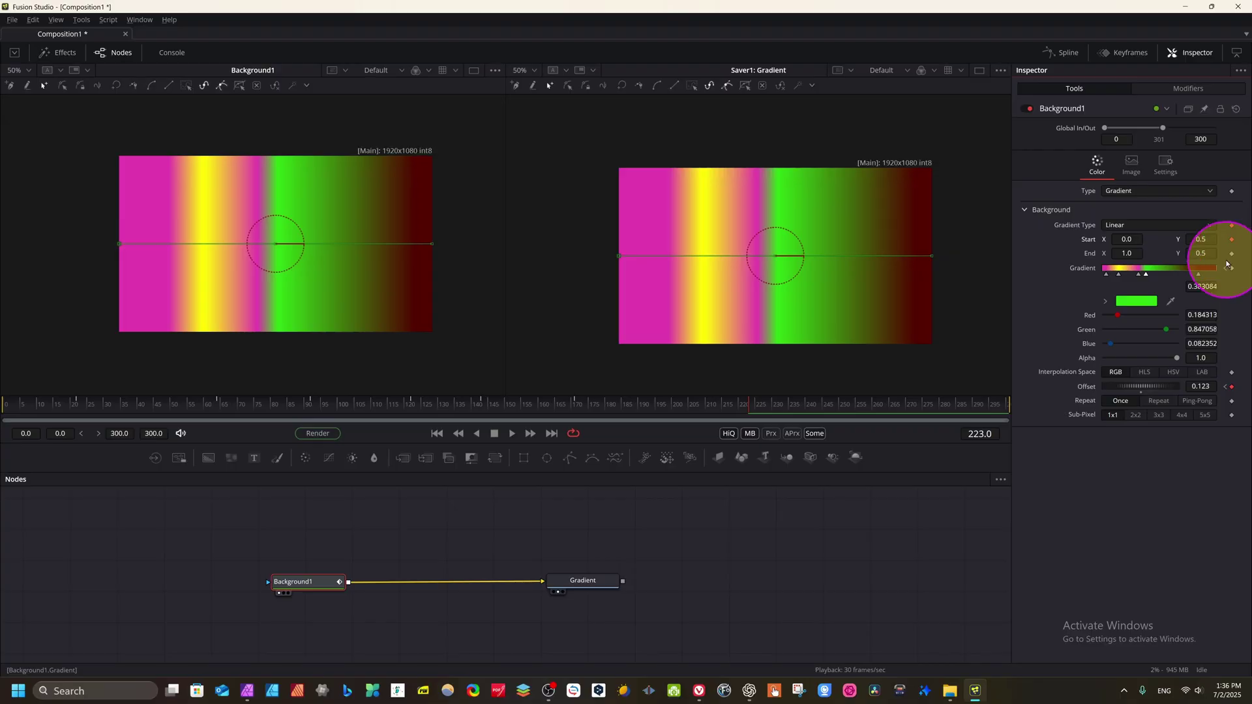
left_click_drag(1127, 240, 1101, 247)
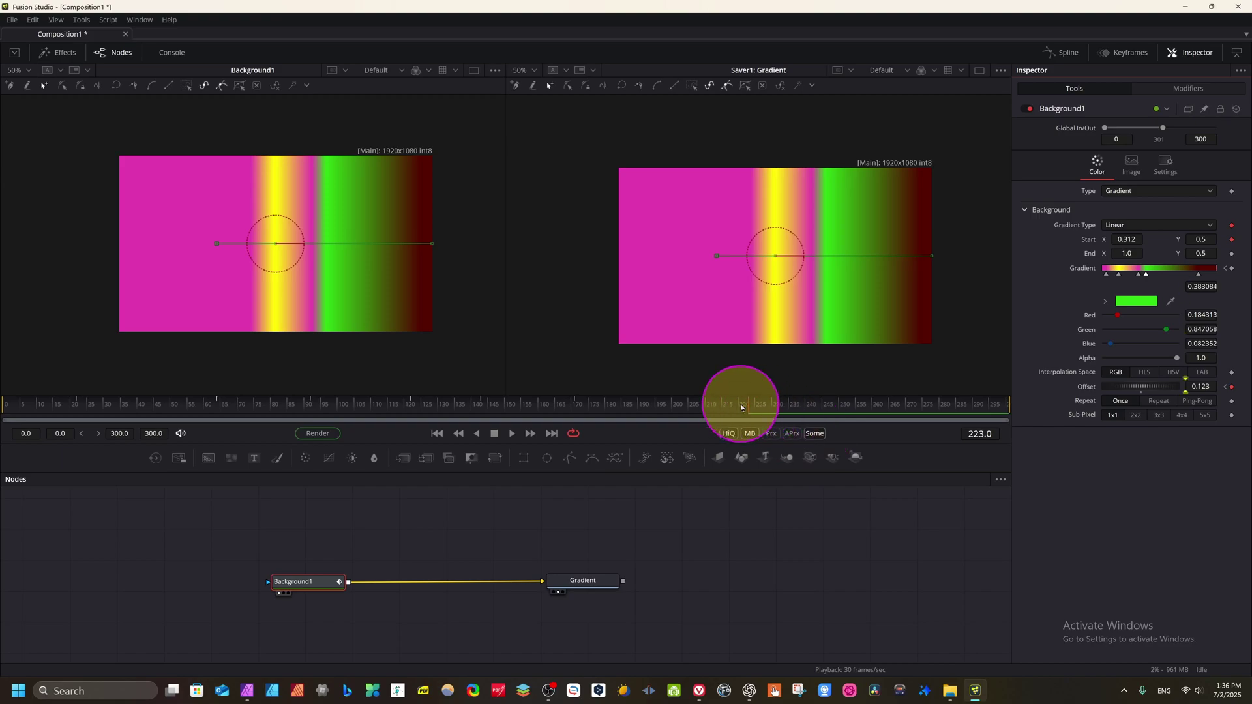
left_click(892, 404)
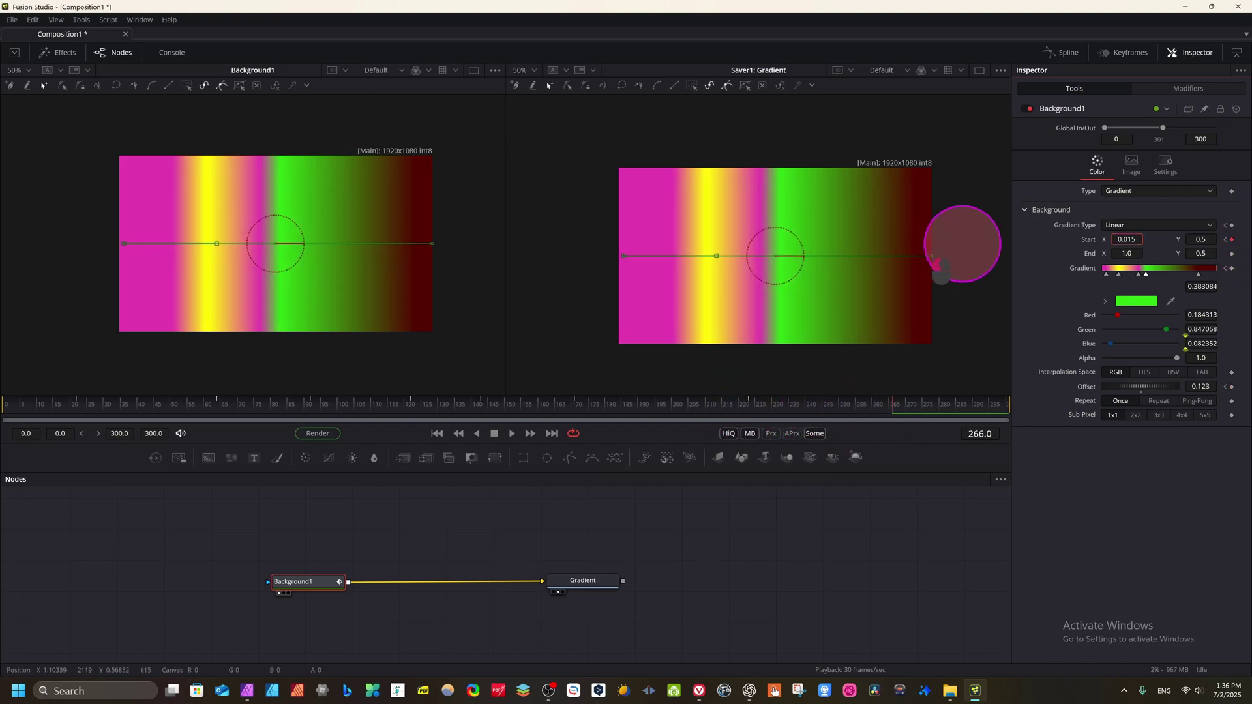
left_click_drag(963, 244, 747, 255)
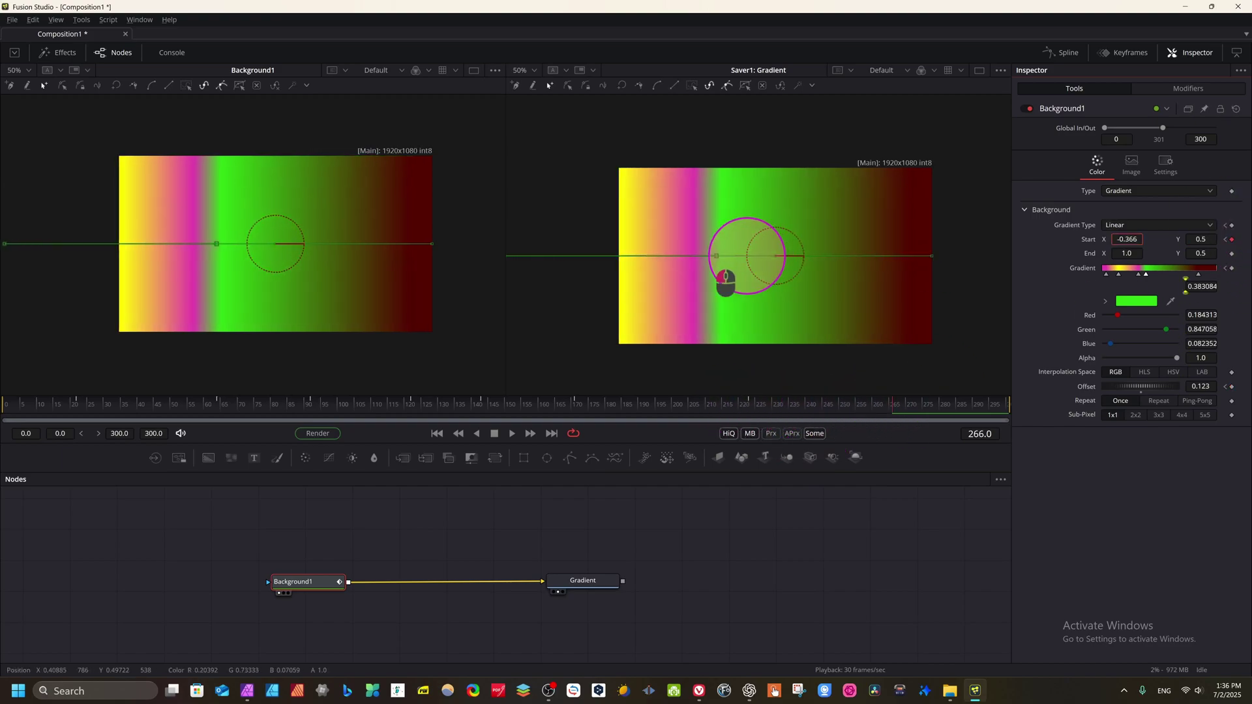
At frame 294, set the gradient's Offset to about 0.609
left_click(987, 404)
left_click(1170, 278)
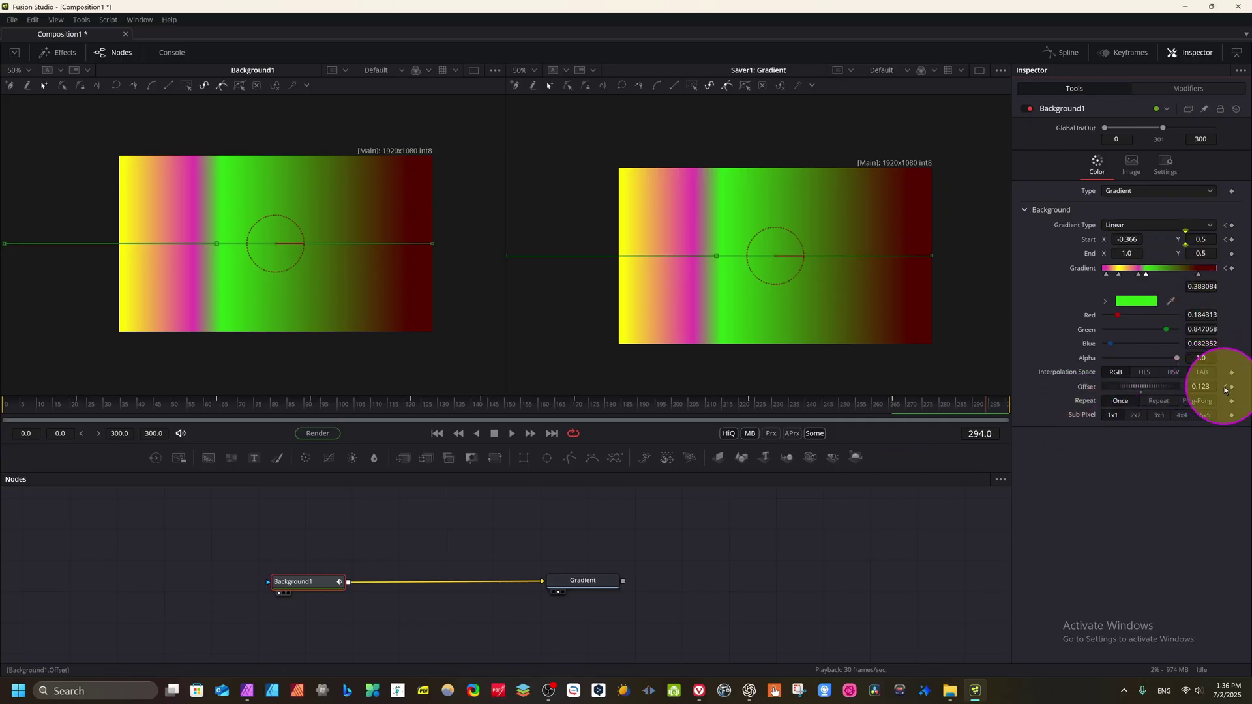
mouse_move(1169, 388)
left_mouse_down()
mouse_move(1150, 392)
mouse_move(1165, 391)
left_mouse_up()
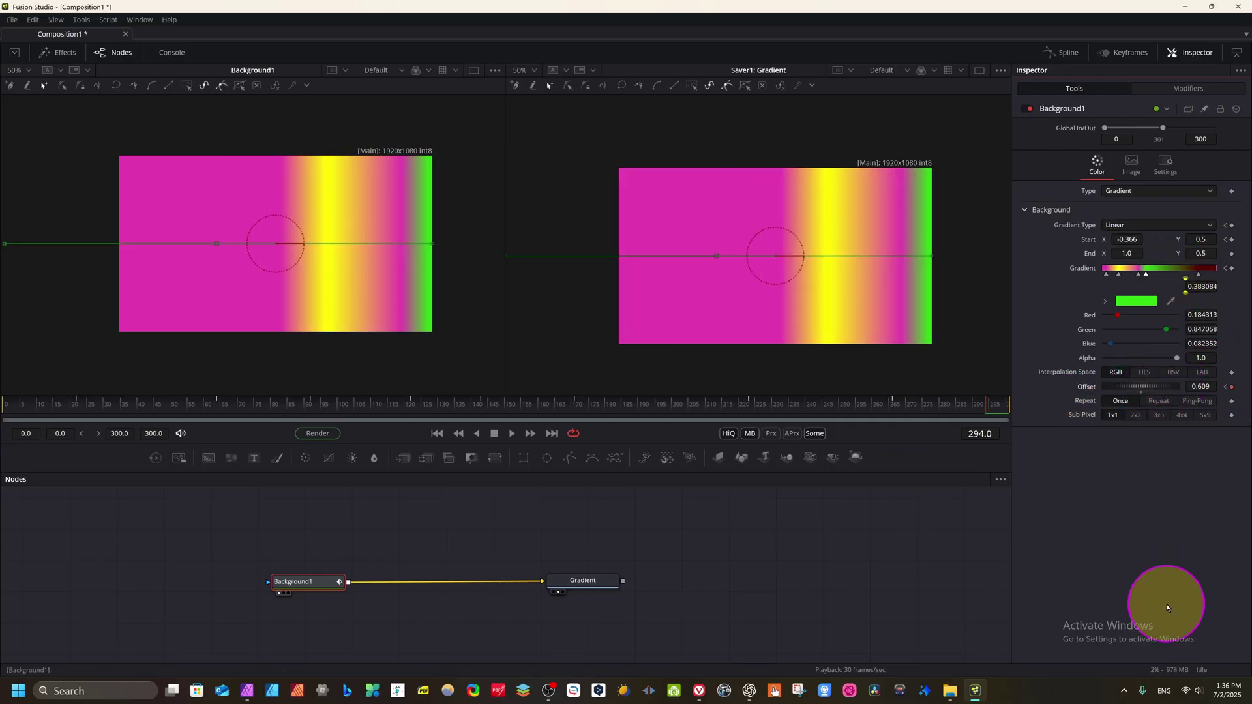
Play back the gradient animation to review it, and reselect the Background1 node
left_click(512, 431)
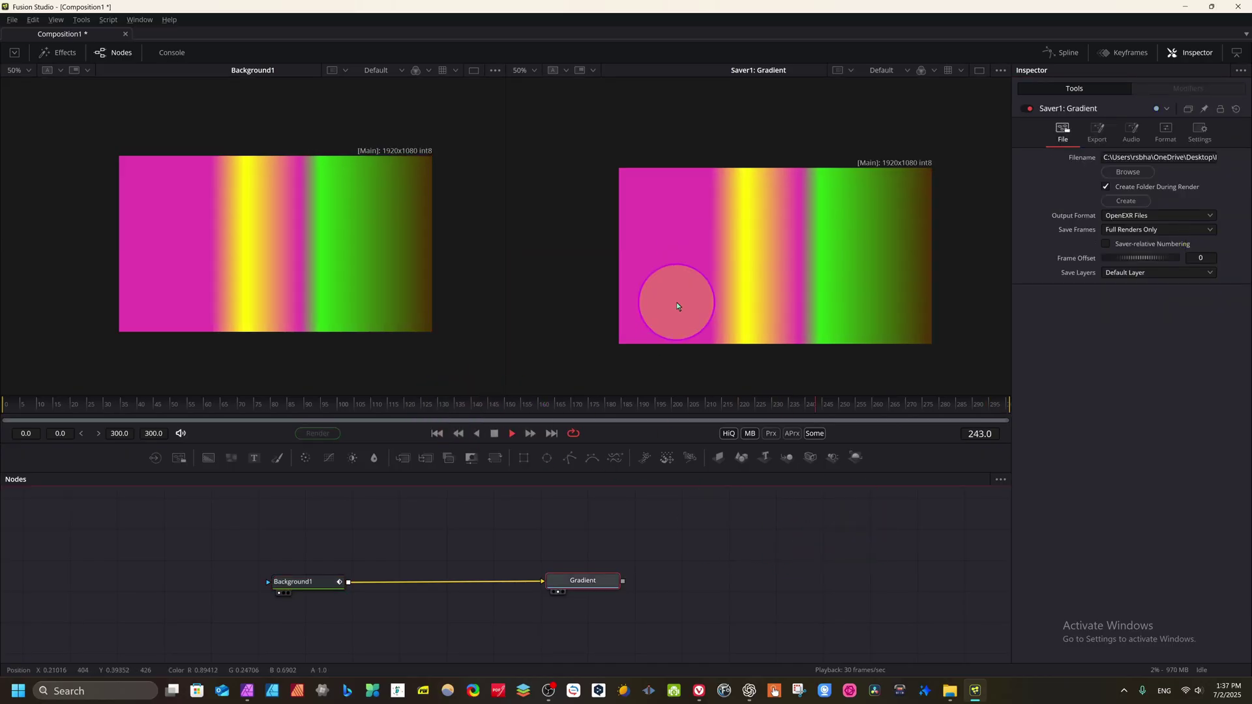
key("space")
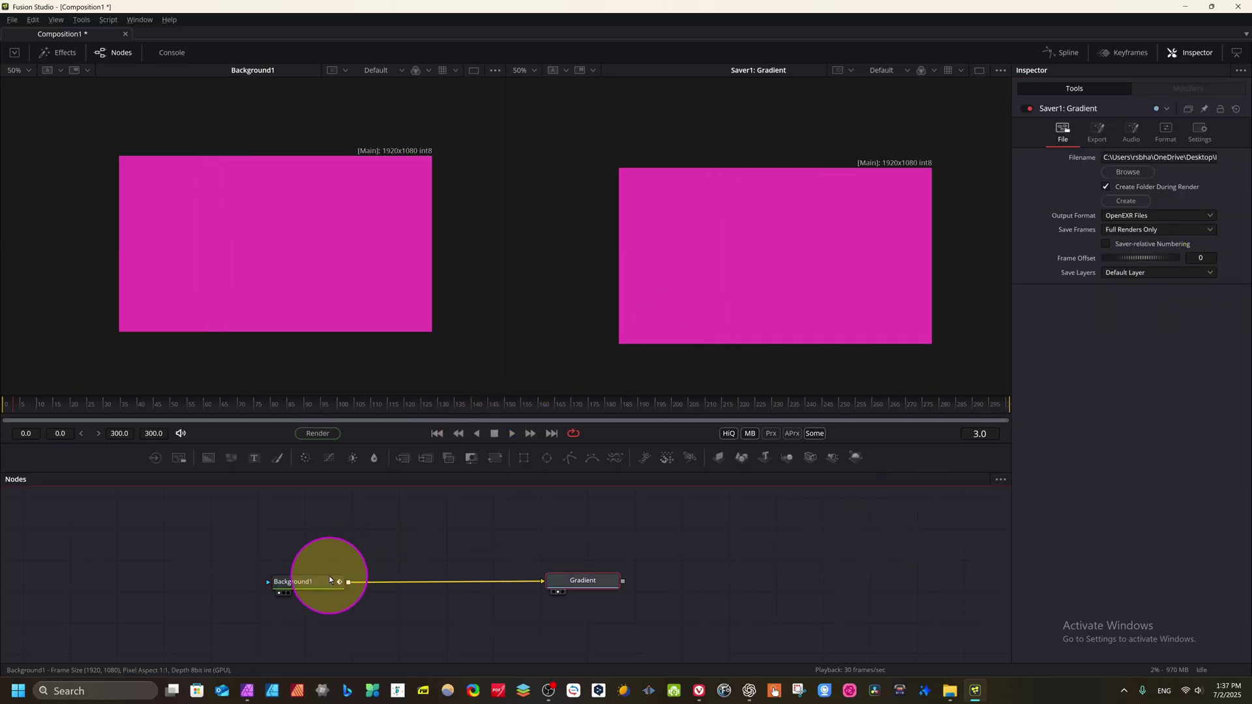
left_click(310, 584)
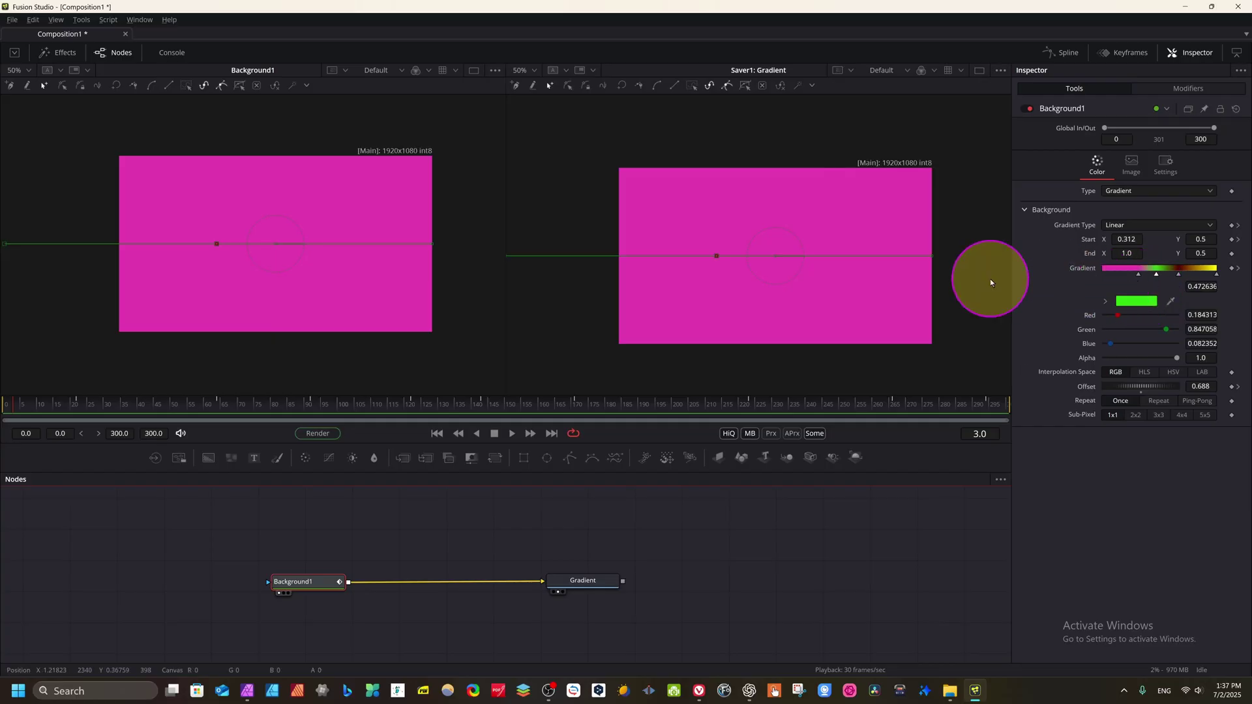
key("space")
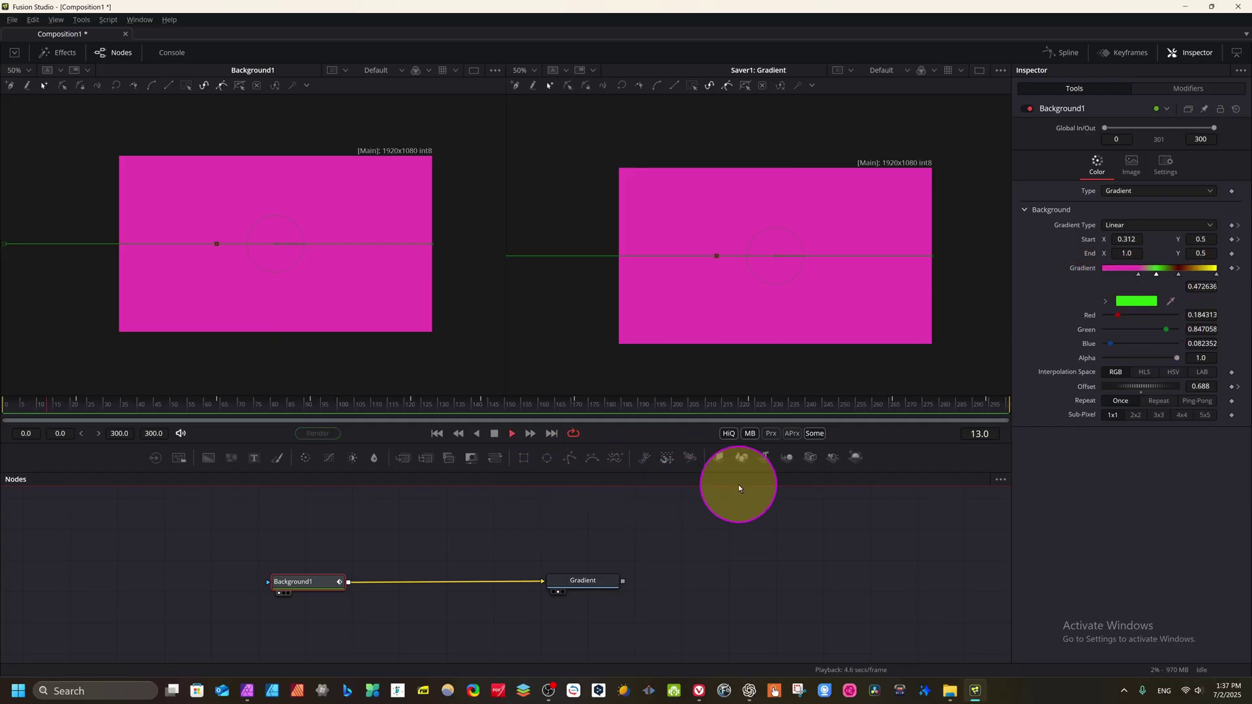
Add a Text node merged over the Background1 node
left_click(683, 408)
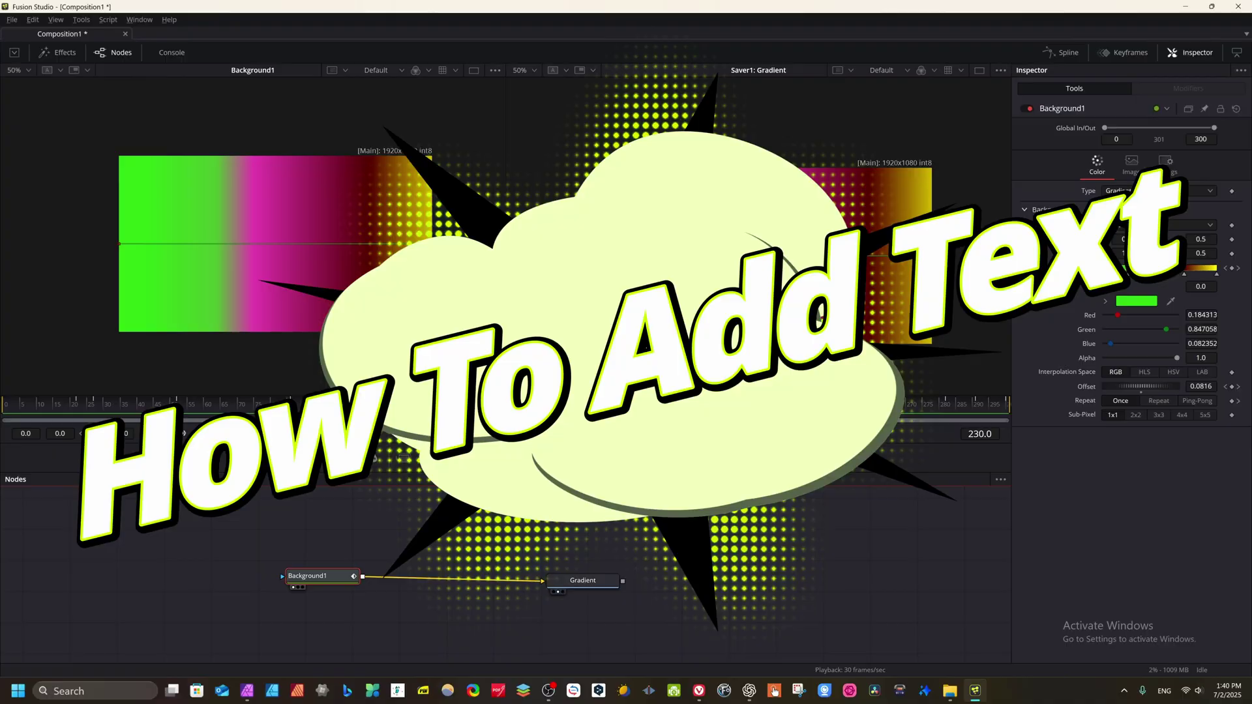
mouse_move(320, 577)
left_mouse_down()
mouse_move(307, 574)
mouse_move(318, 595)
mouse_move(312, 586)
left_mouse_up()
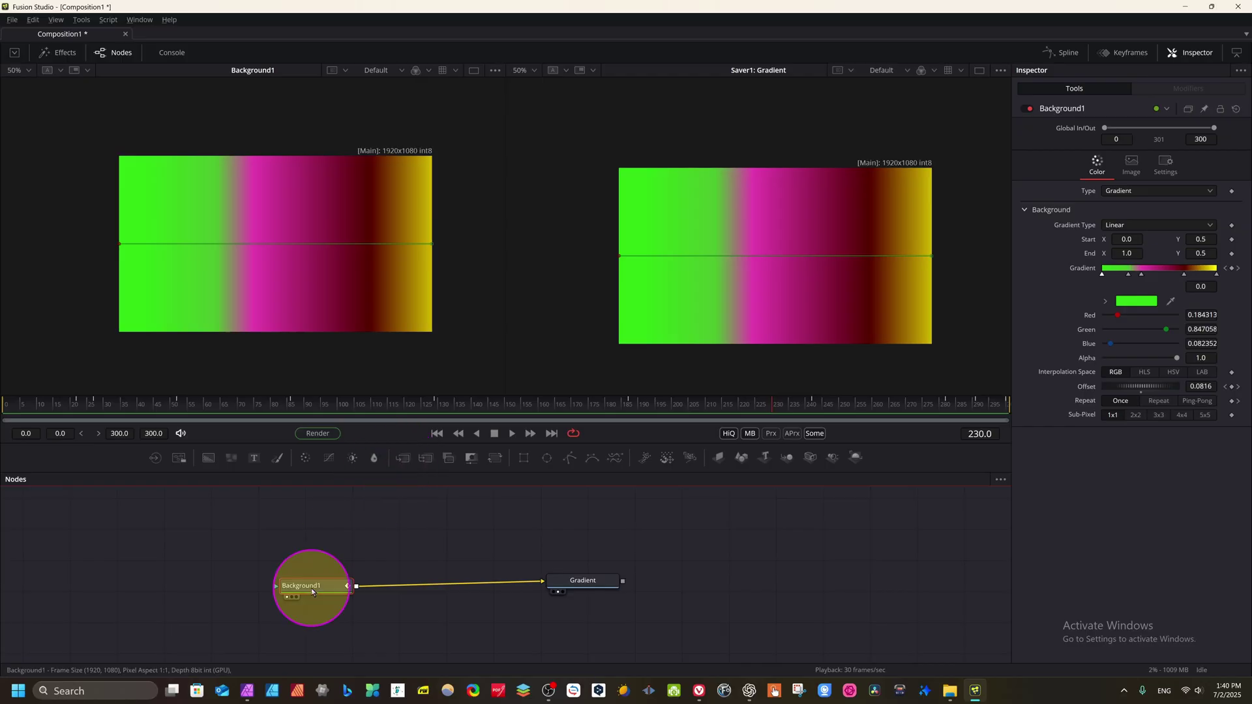
mouse_move(311, 588)
left_mouse_down()
mouse_move(325, 576)
mouse_move(340, 606)
mouse_move(329, 589)
left_mouse_up()
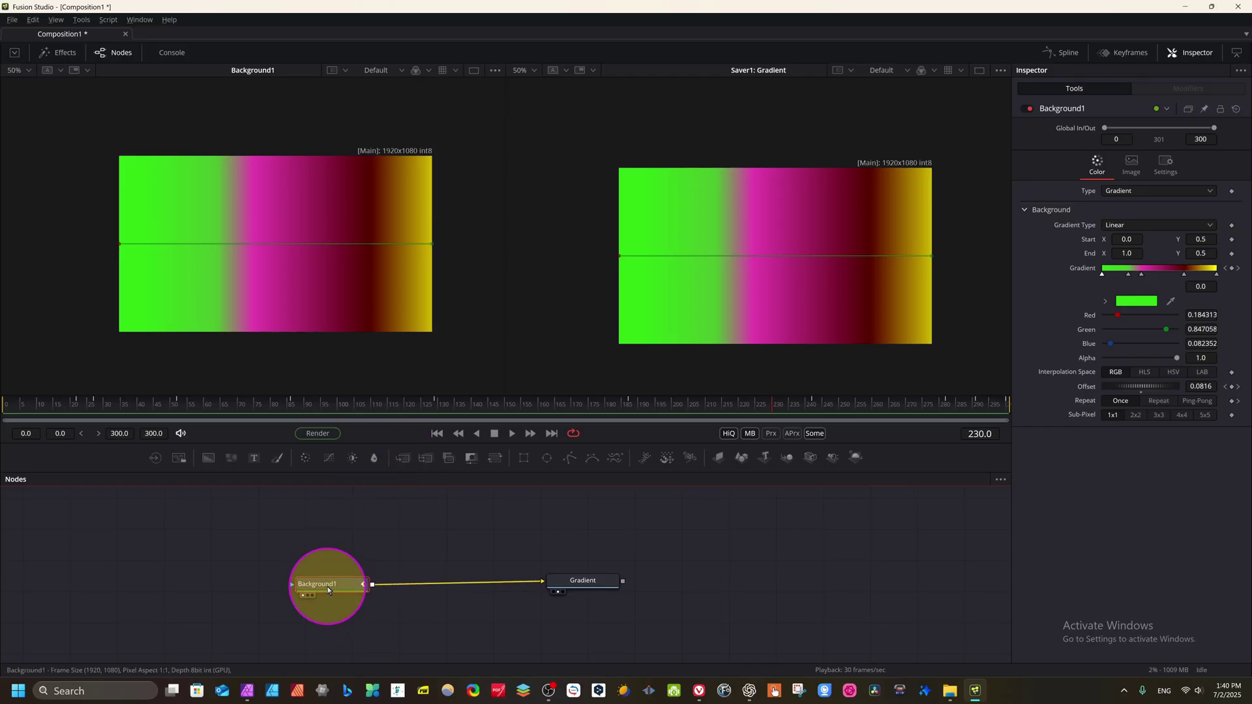
left_click(249, 459)
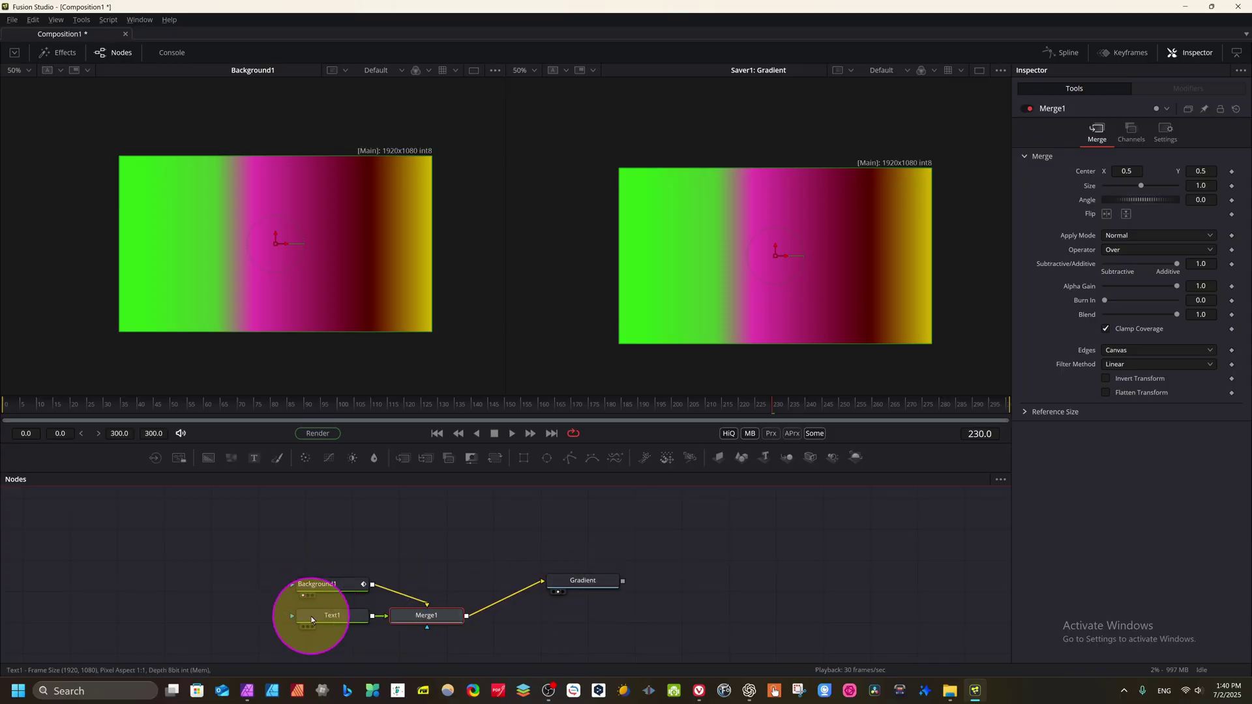
Spread out the node graph by moving Text1 above Merge1 and the Background1 and Gradient saver nodes farther from it
left_click_drag(311, 620, 427, 520)
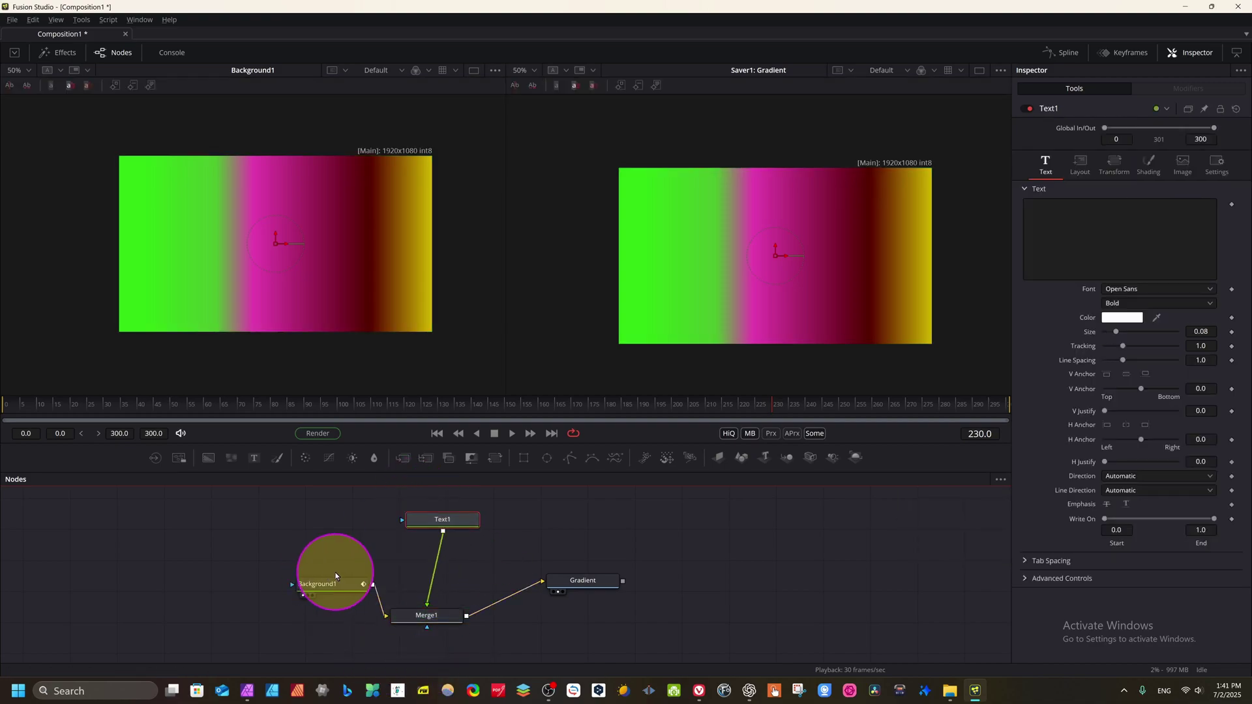
left_click(322, 593)
left_click_drag(322, 593, 268, 590)
left_click(587, 582)
left_click(301, 566)
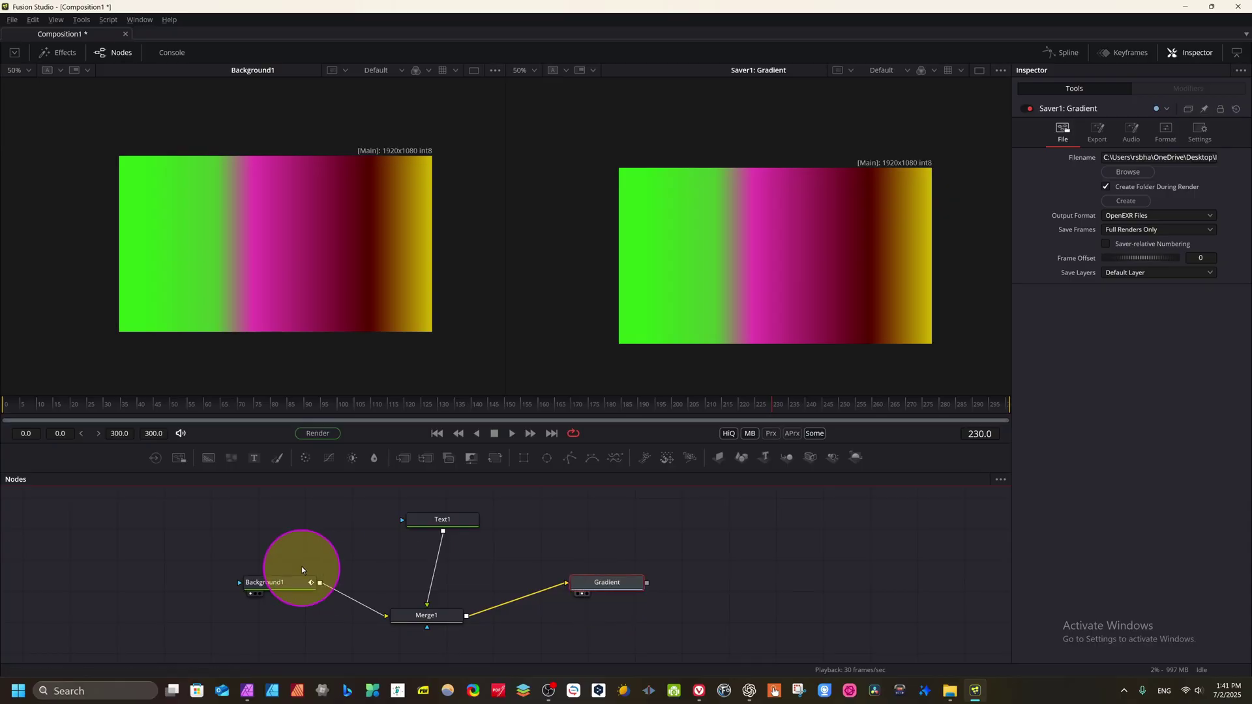
Enter "Fusion Update" as the text of the Text1 node
mouse_move(443, 519)
left_mouse_down()
mouse_move(424, 528)
mouse_move(438, 515)
left_mouse_up()
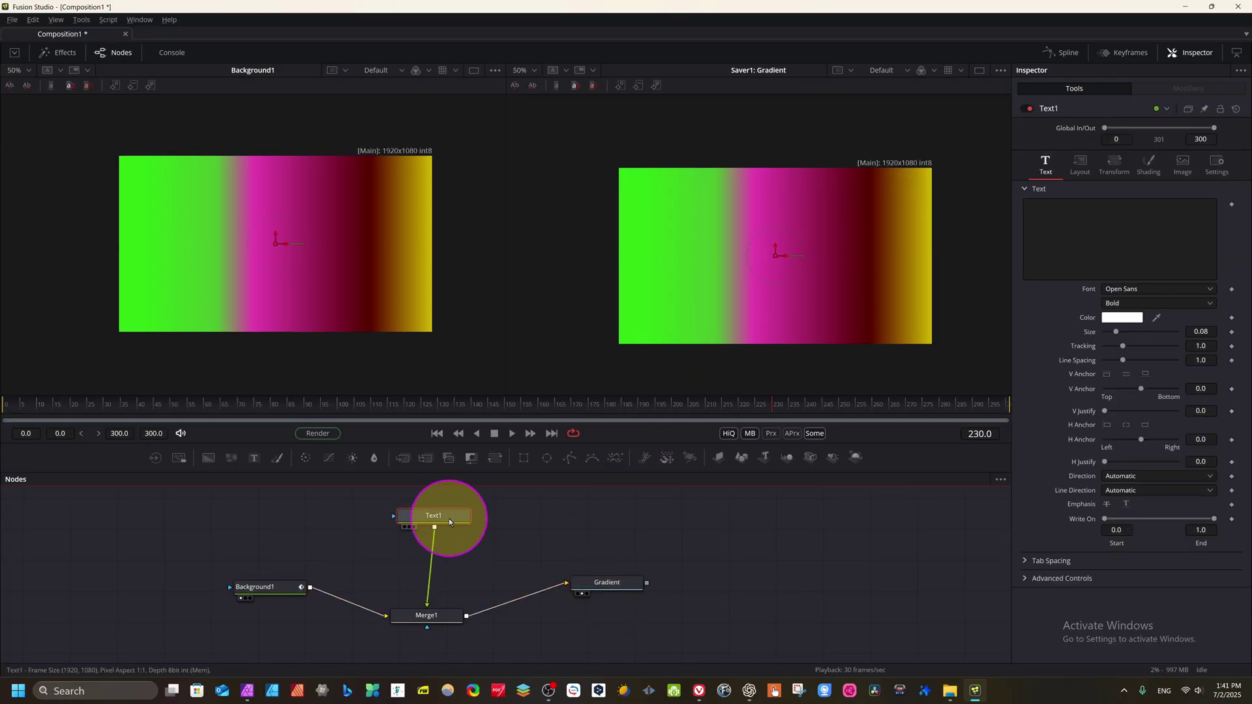
left_click(1074, 222)
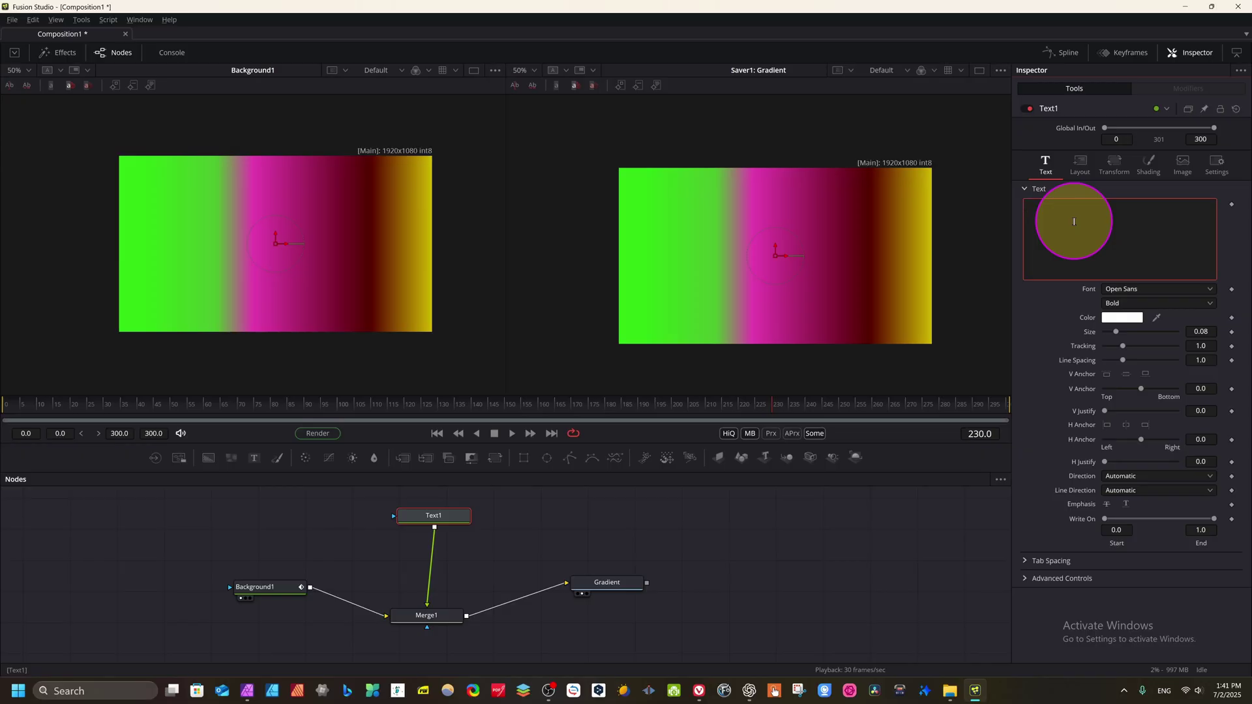
type("Fusion Upda")
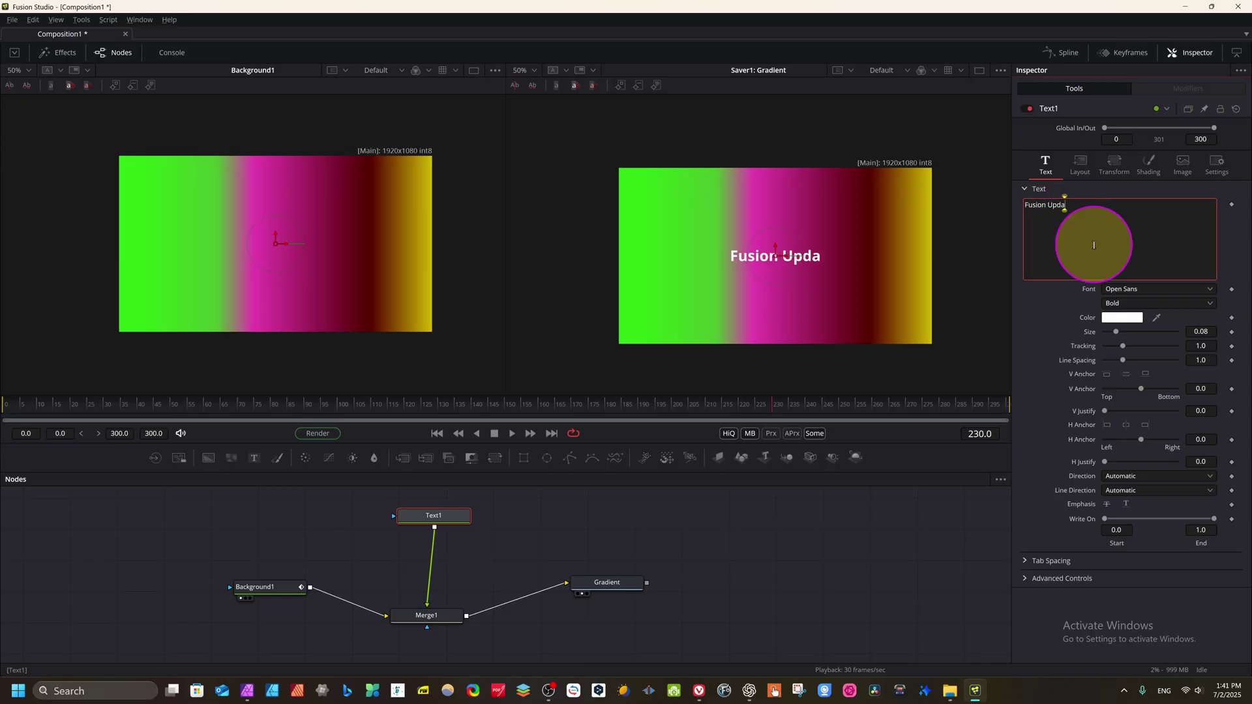
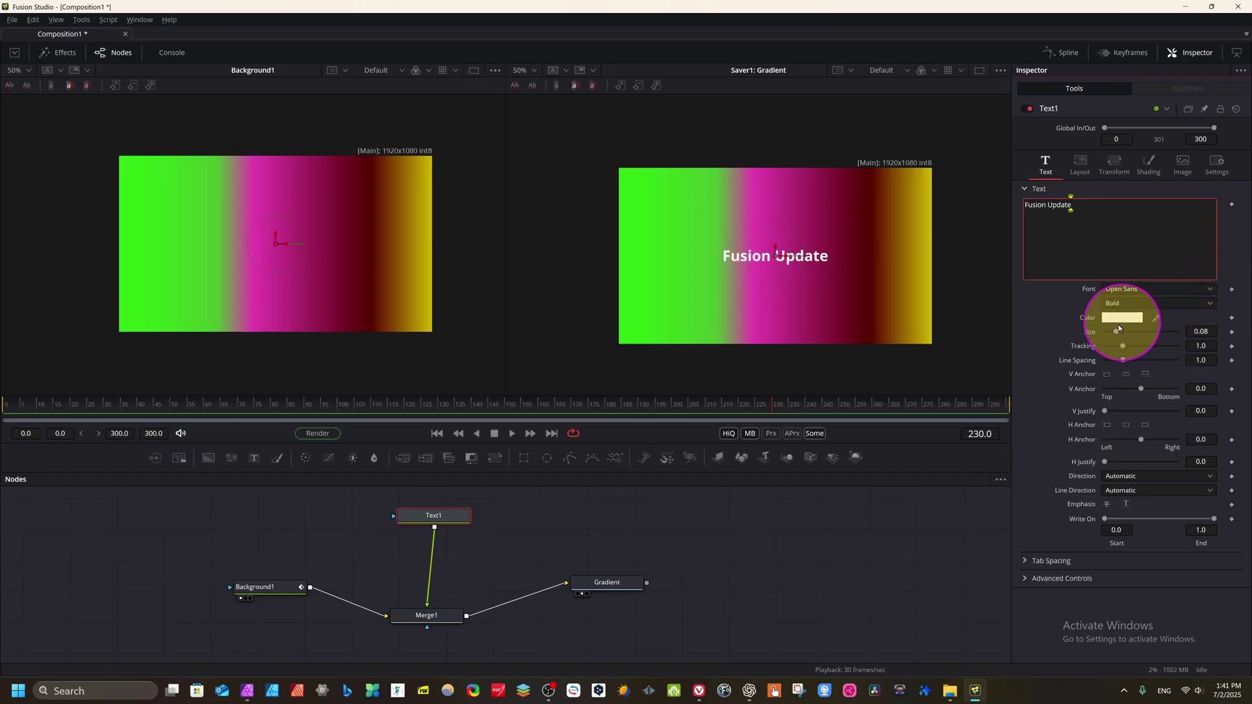
Set the Text1 font style to Extrabold and its size to about 0.1785
left_click(1210, 303)
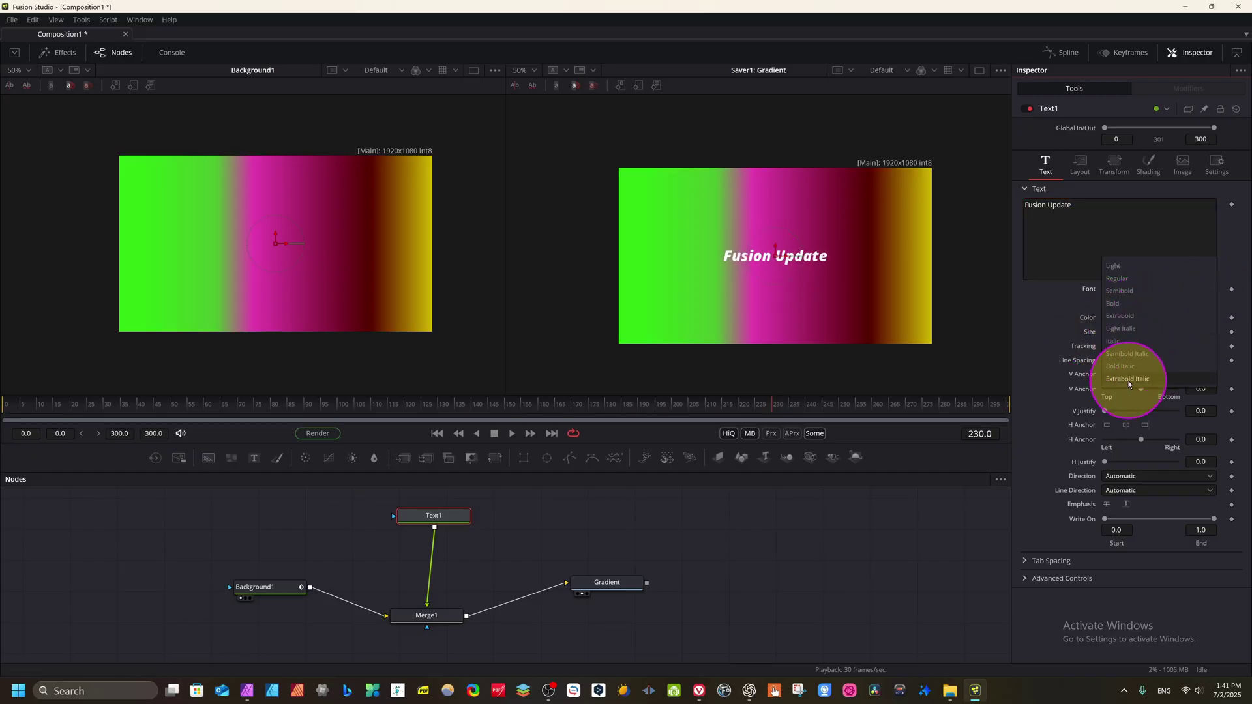
left_click(1121, 316)
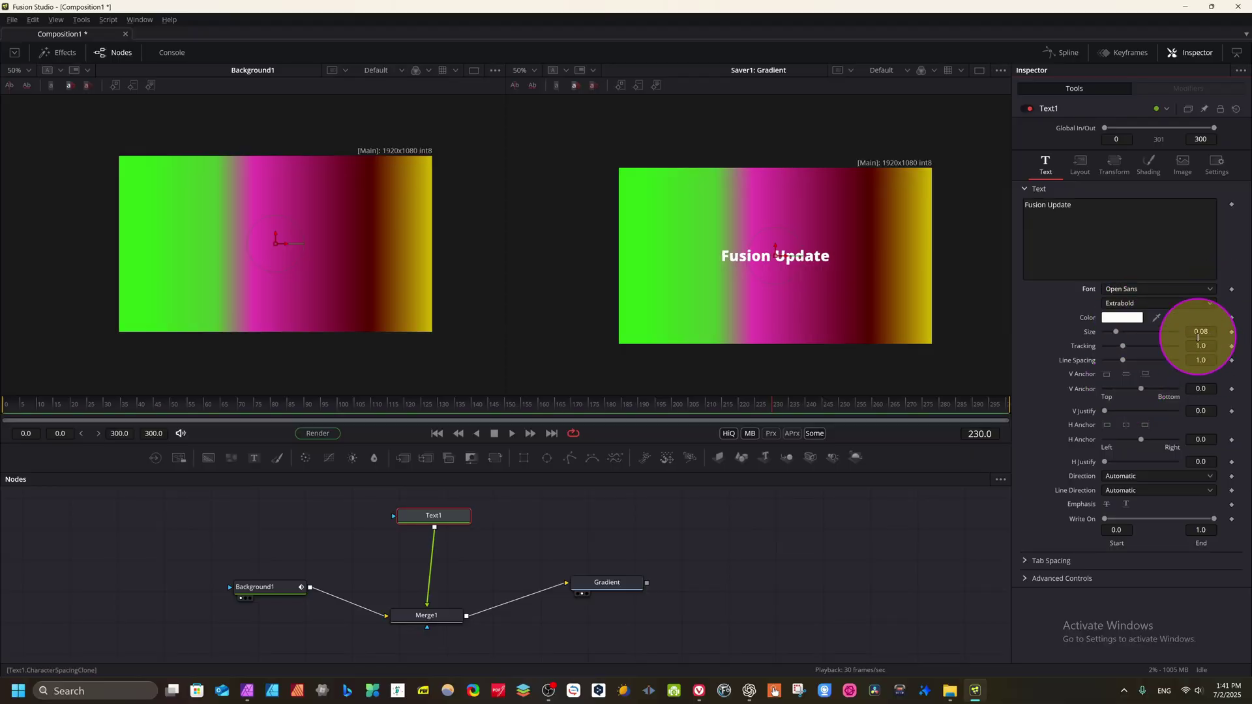
left_click_drag(1196, 341, 1118, 448)
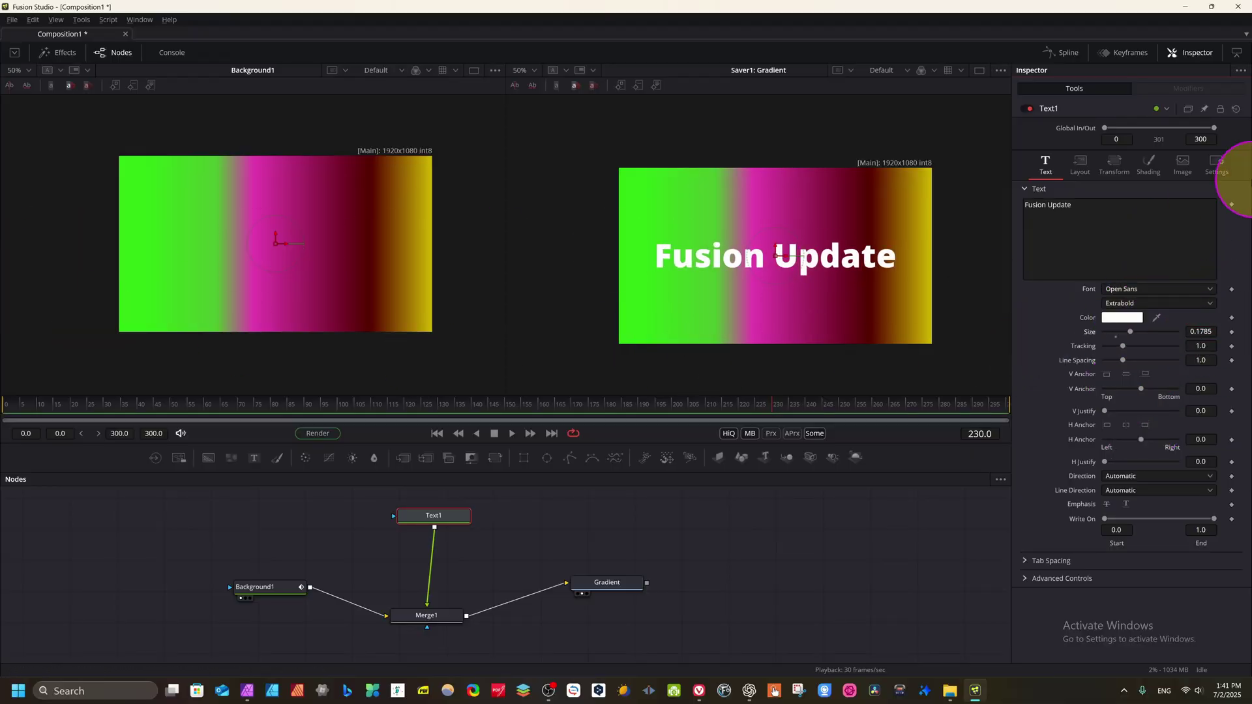
Change Text1's first shading element to the text outline appearance with a thickness of about 0.0386
left_click(1079, 167)
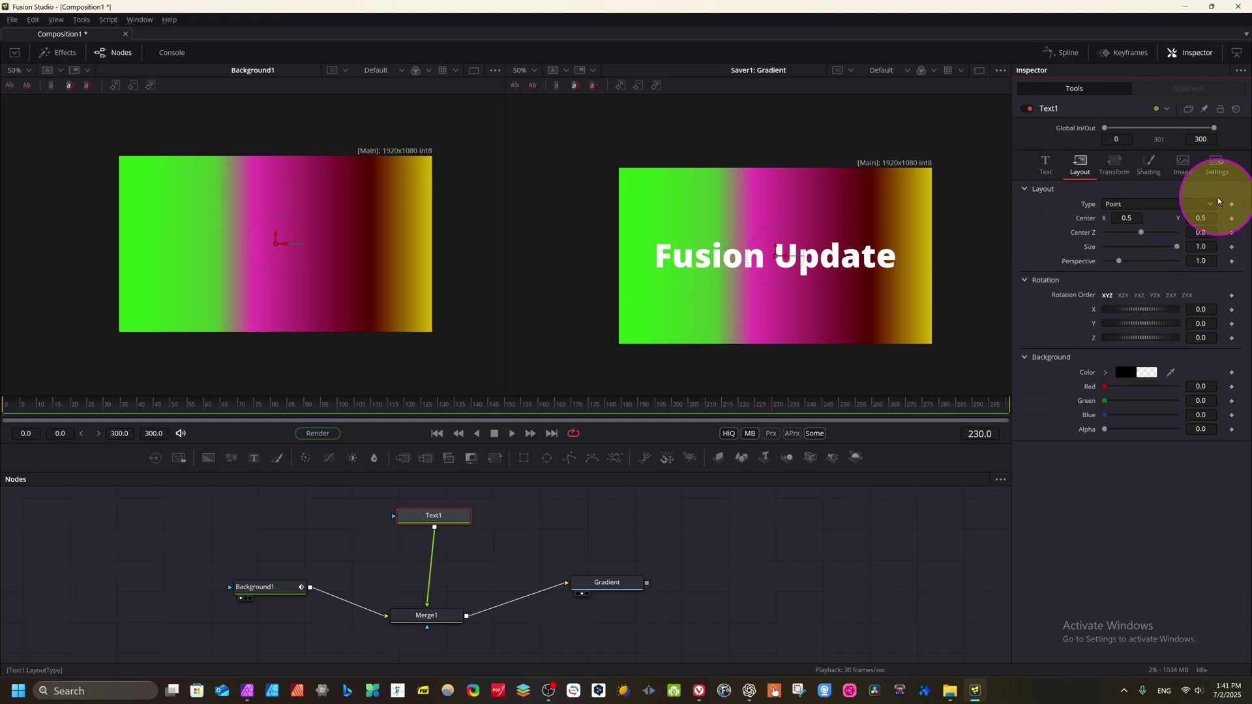
left_click(1115, 163)
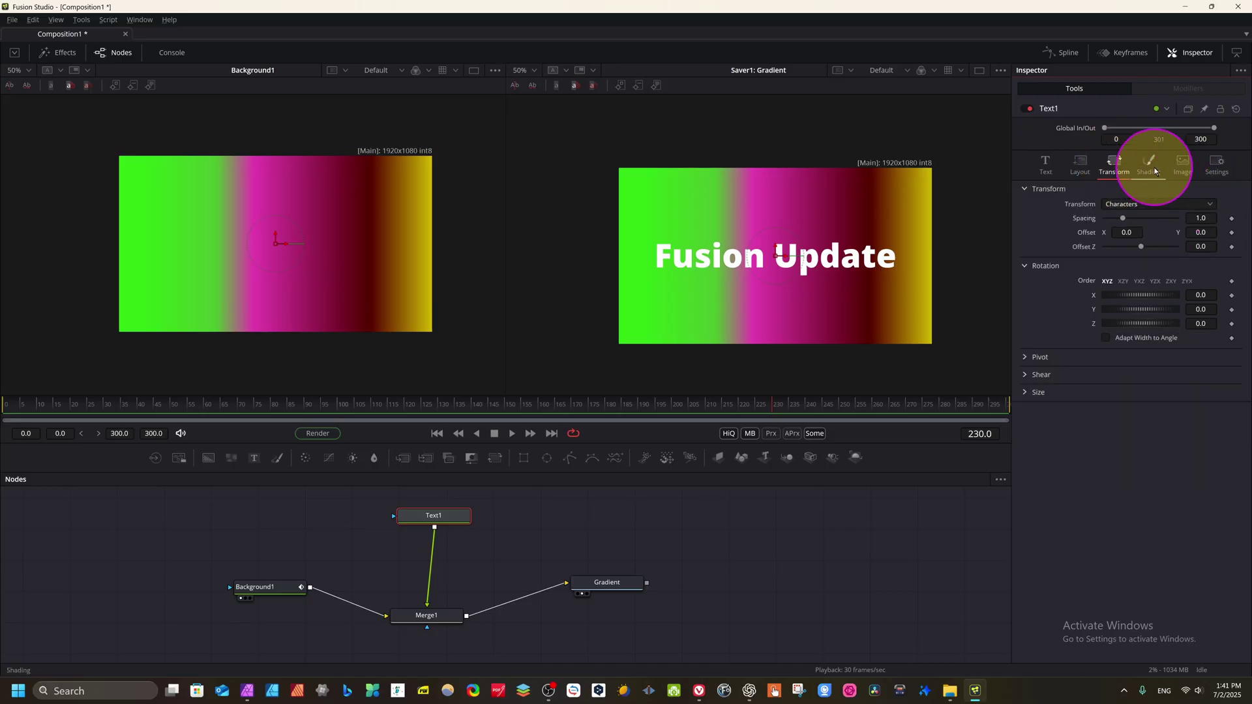
left_click(1150, 166)
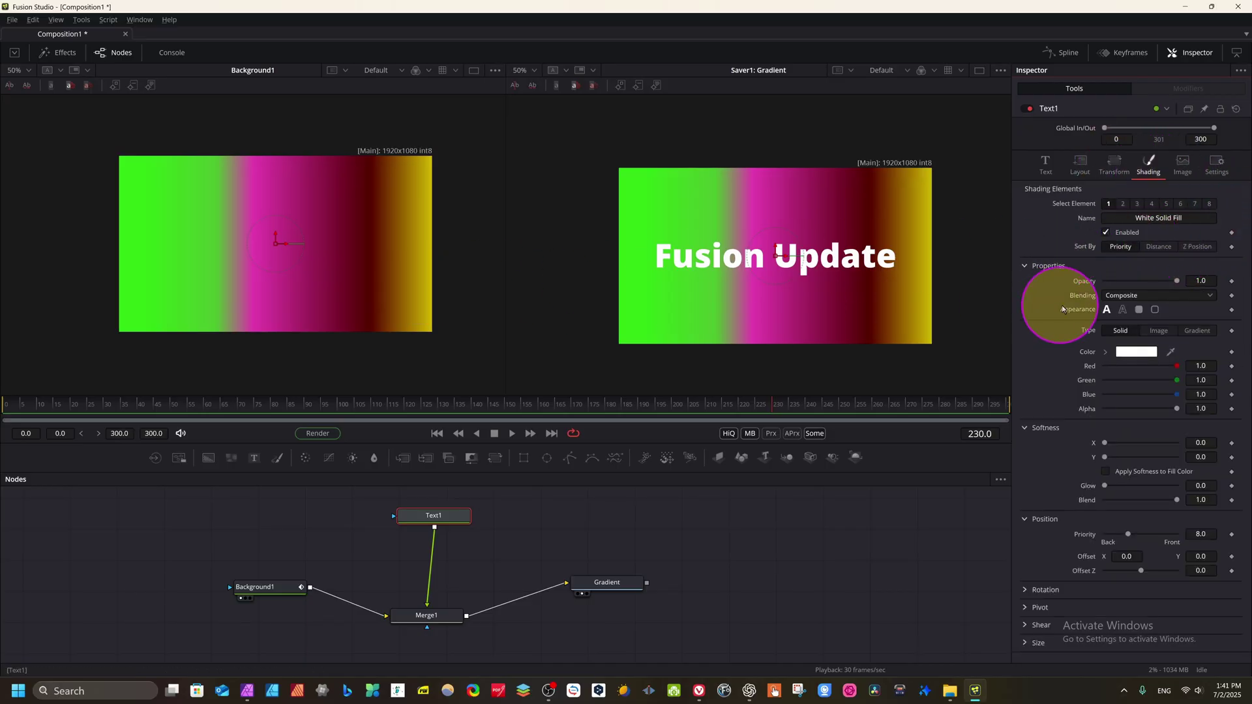
left_click(1122, 310)
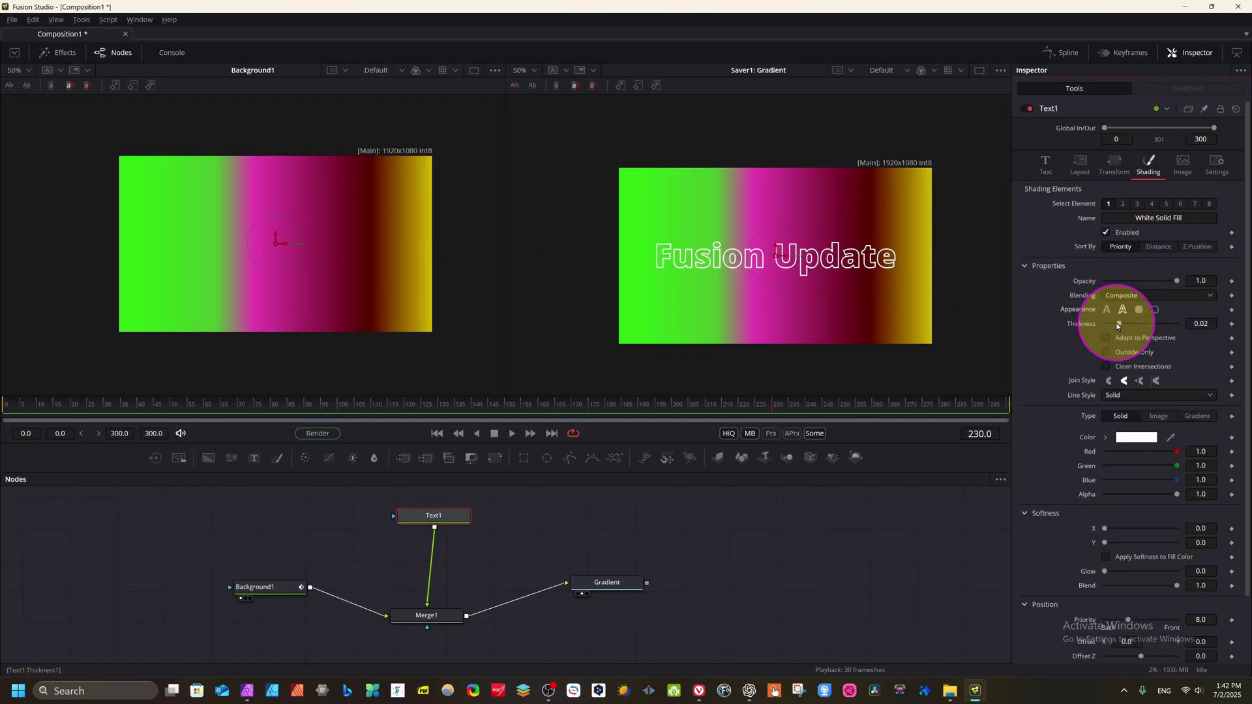
left_click_drag(1119, 327, 1131, 327)
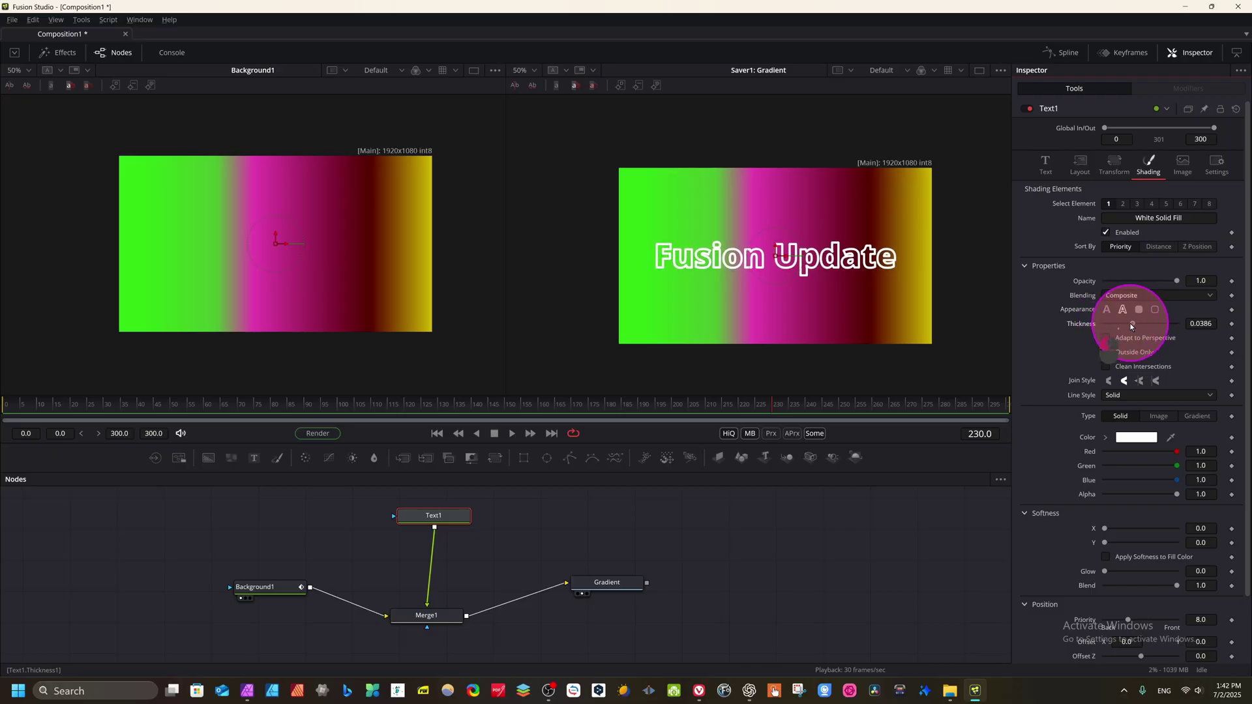
Enable Text1's second shading element, colour it light blue, and try the Image and Gradient fill types on it
left_click(1123, 204)
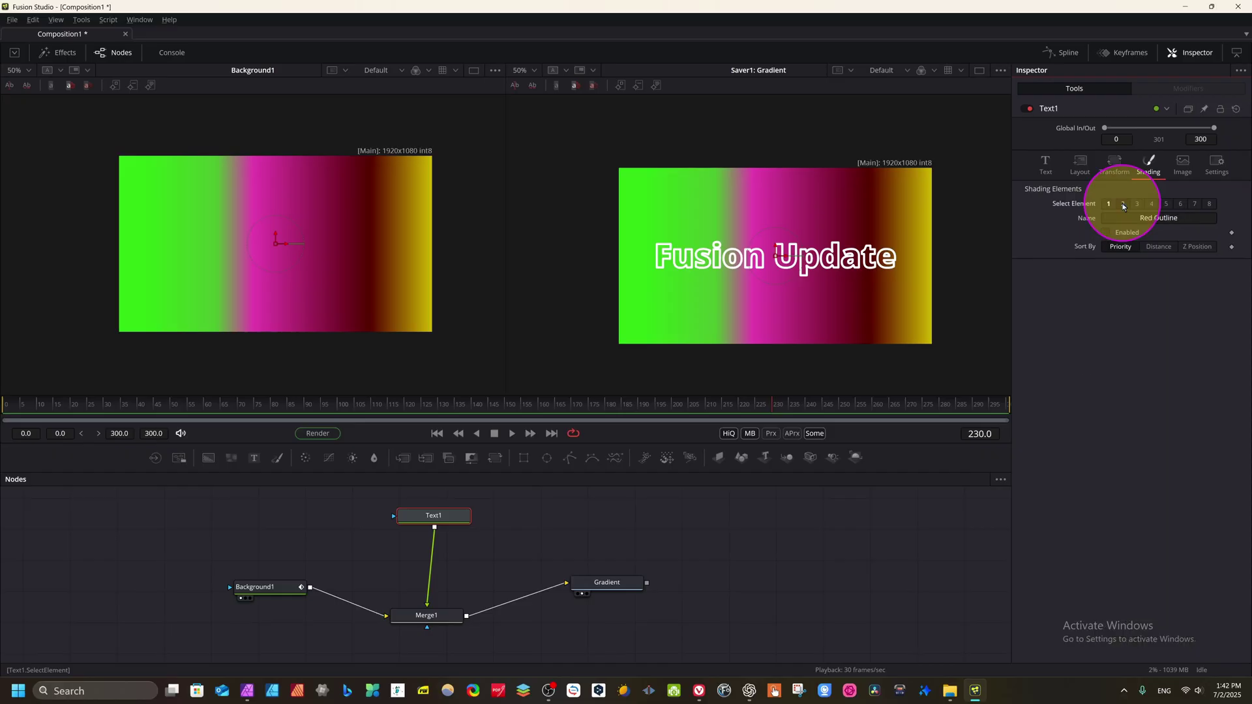
left_click(1106, 233)
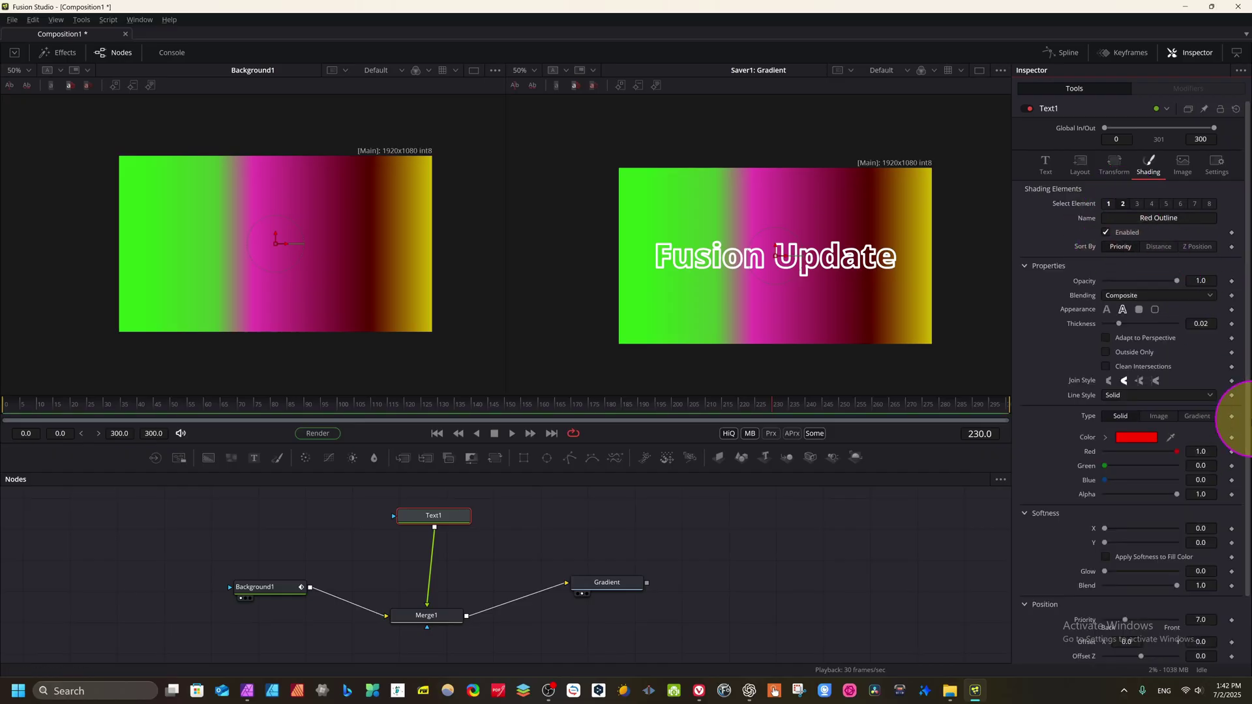
left_click(1141, 441)
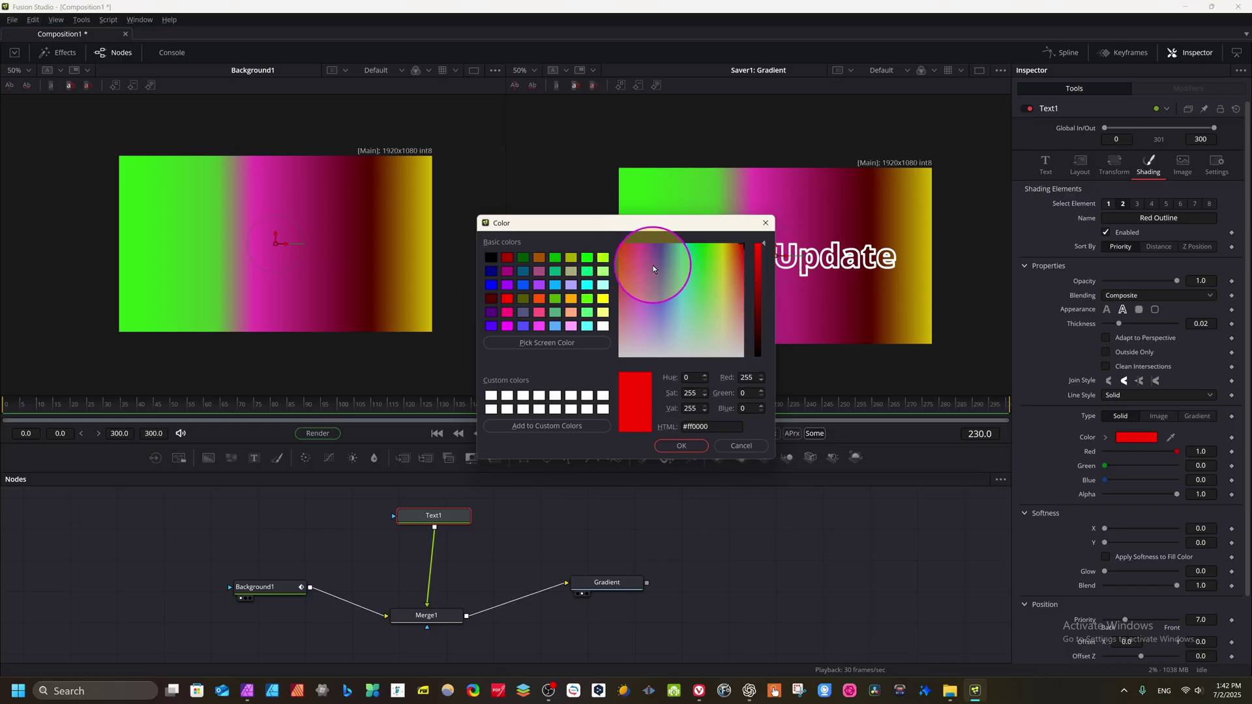
left_click(673, 251)
mouse_move(758, 246)
left_mouse_down()
mouse_move(746, 266)
mouse_move(740, 254)
left_mouse_up()
left_click(680, 449)
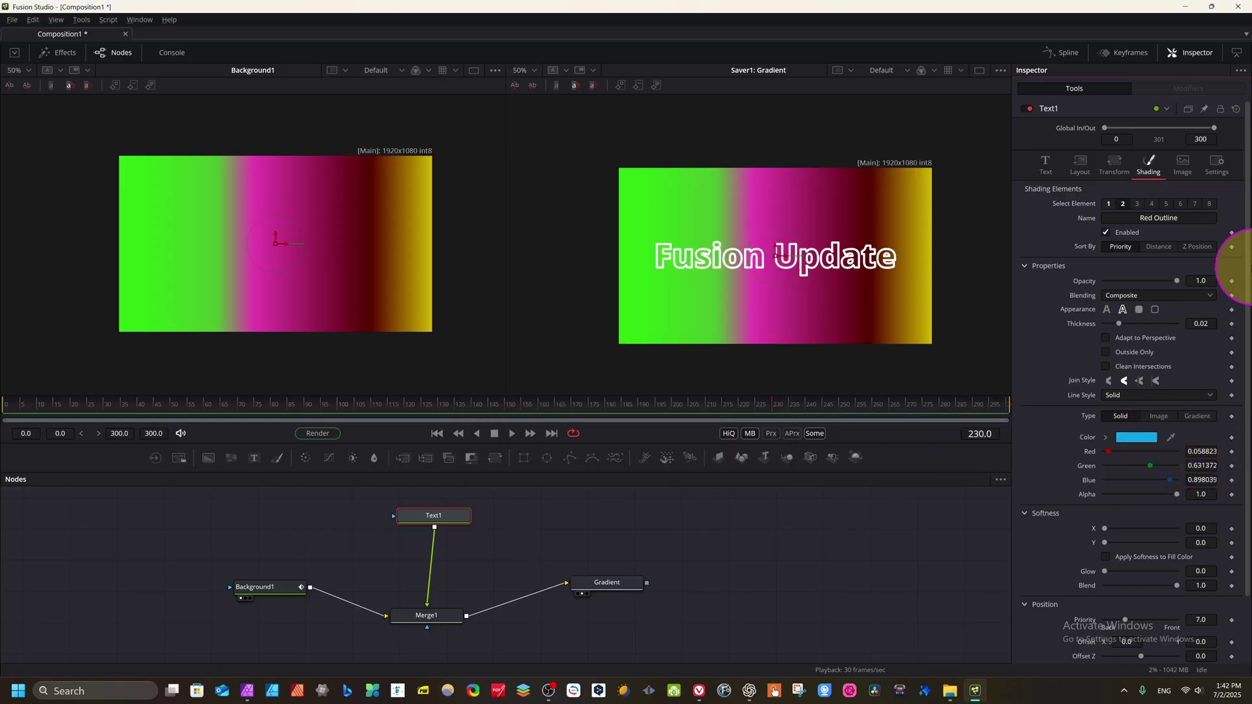
left_click(1165, 415)
left_click(1121, 416)
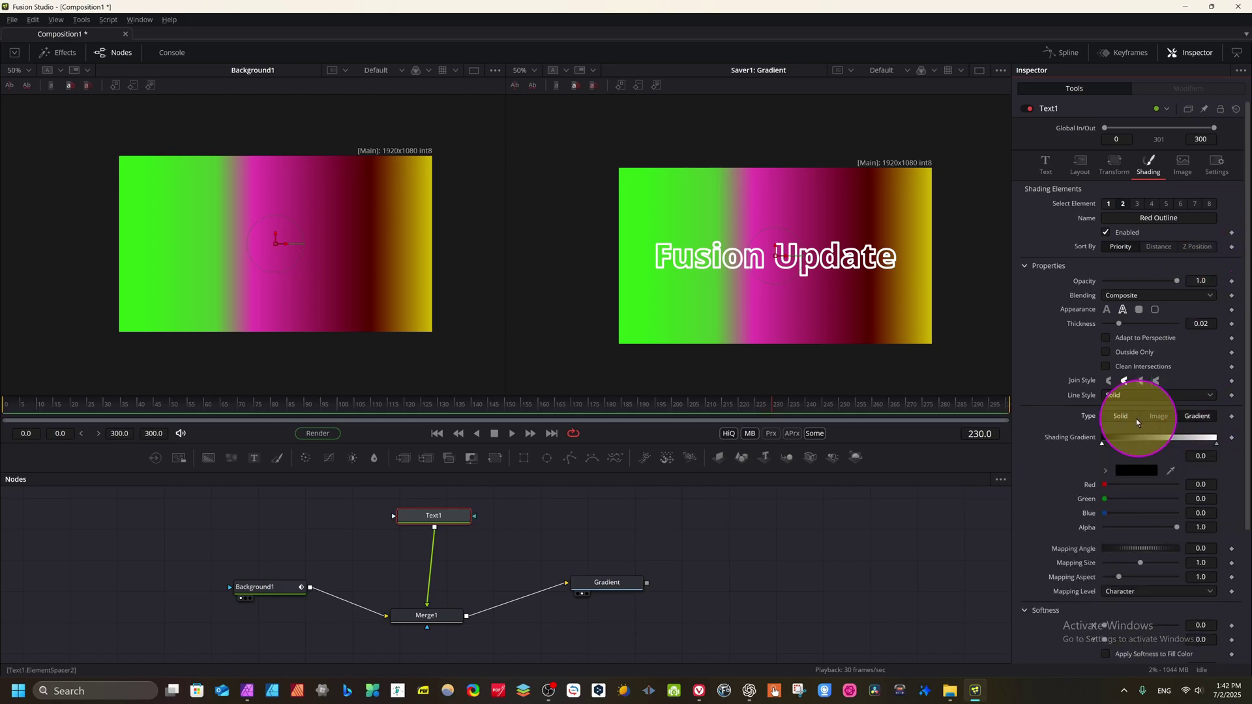
Scrub through the timeline to review the outlined text over the animated gradient
left_click(1079, 163)
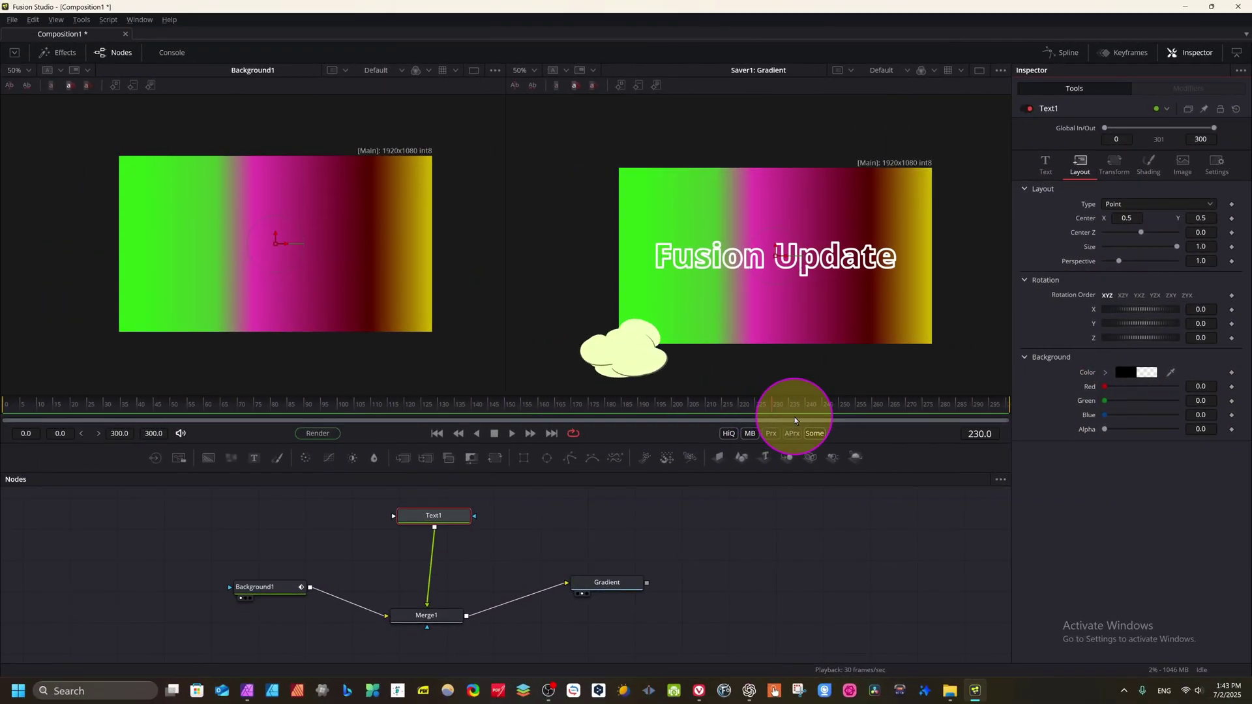
left_click(150, 405)
left_click_drag(290, 407, 950, 408)
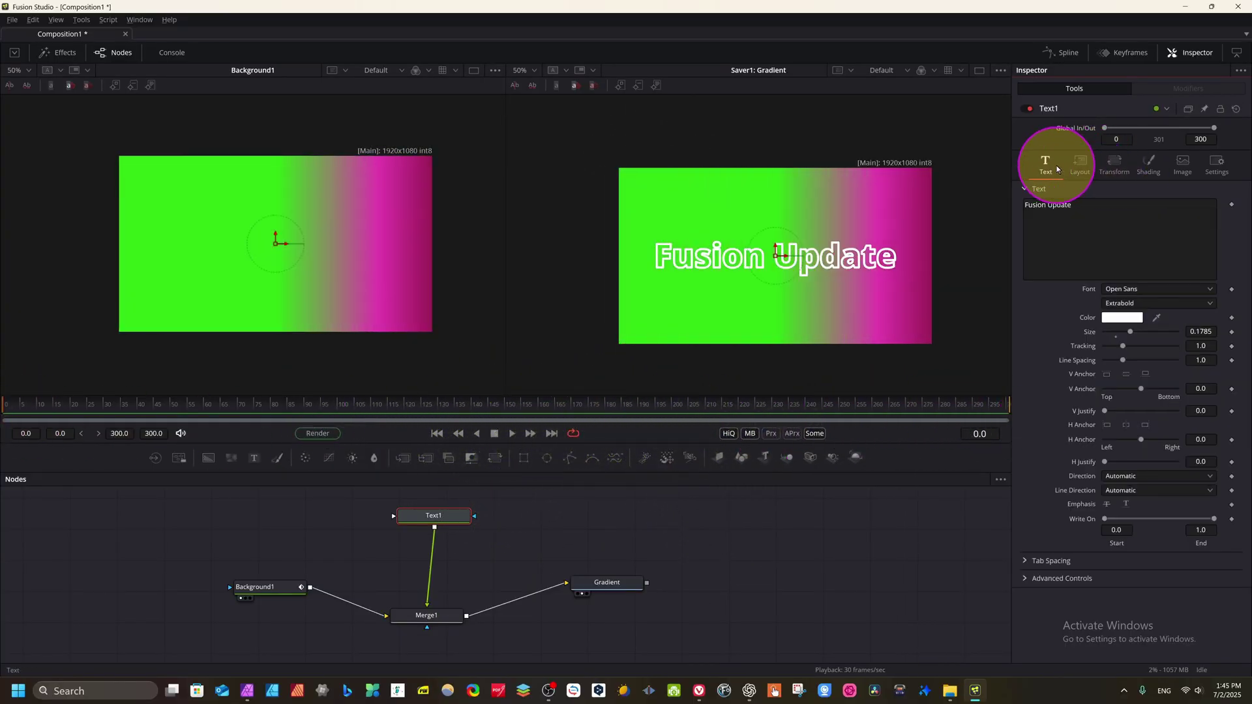
Keyframe Text1's character rotation order, X, Y and Z at frame 0, and set the Y rotation to about 307.8
left_click(1114, 166)
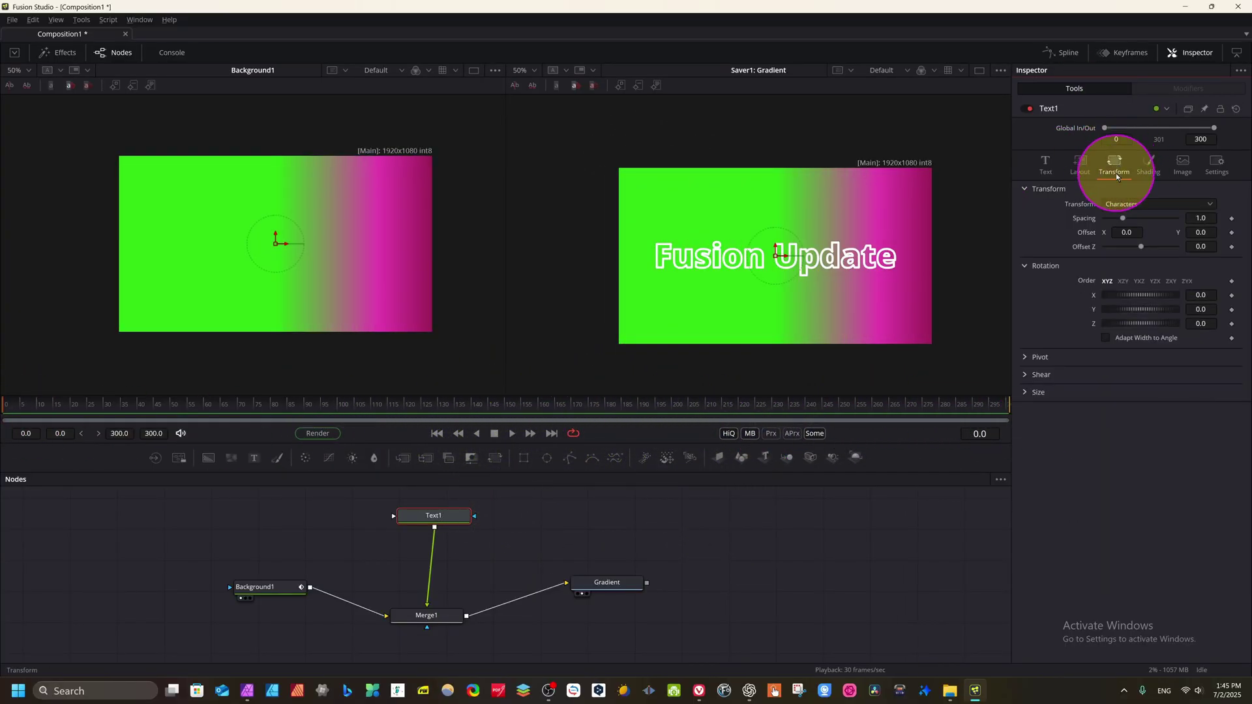
left_click(1201, 293)
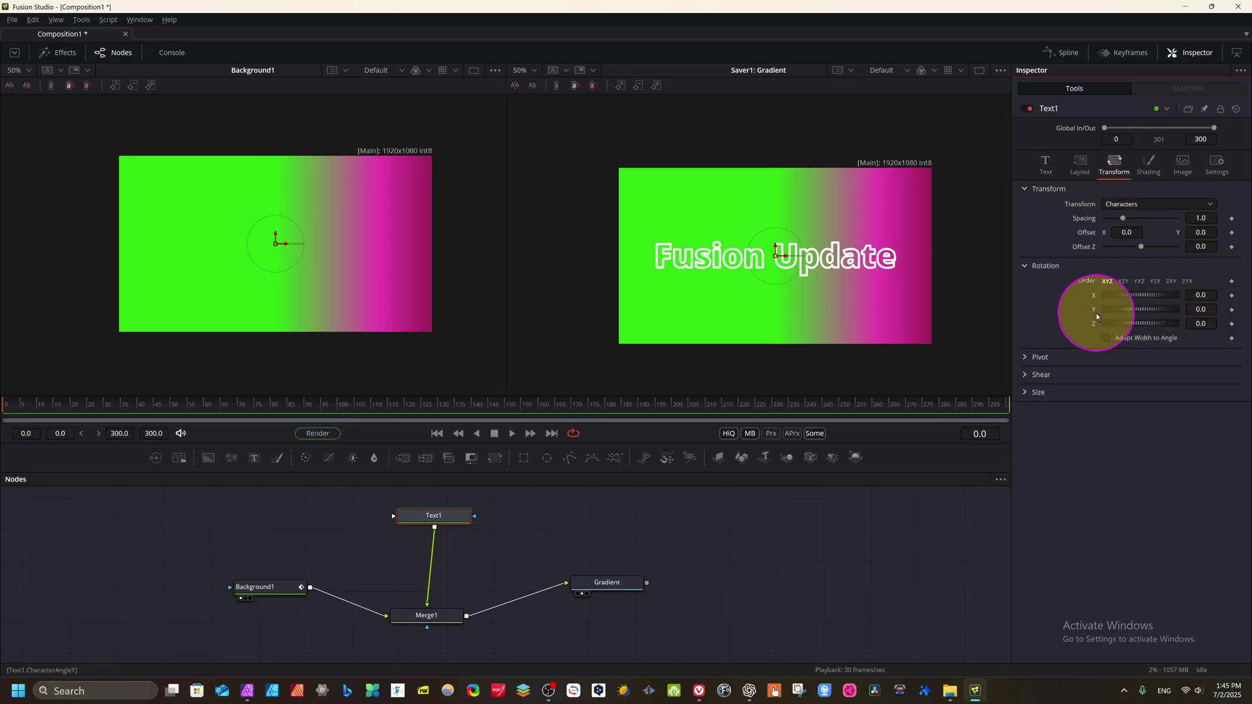
left_click(1232, 281)
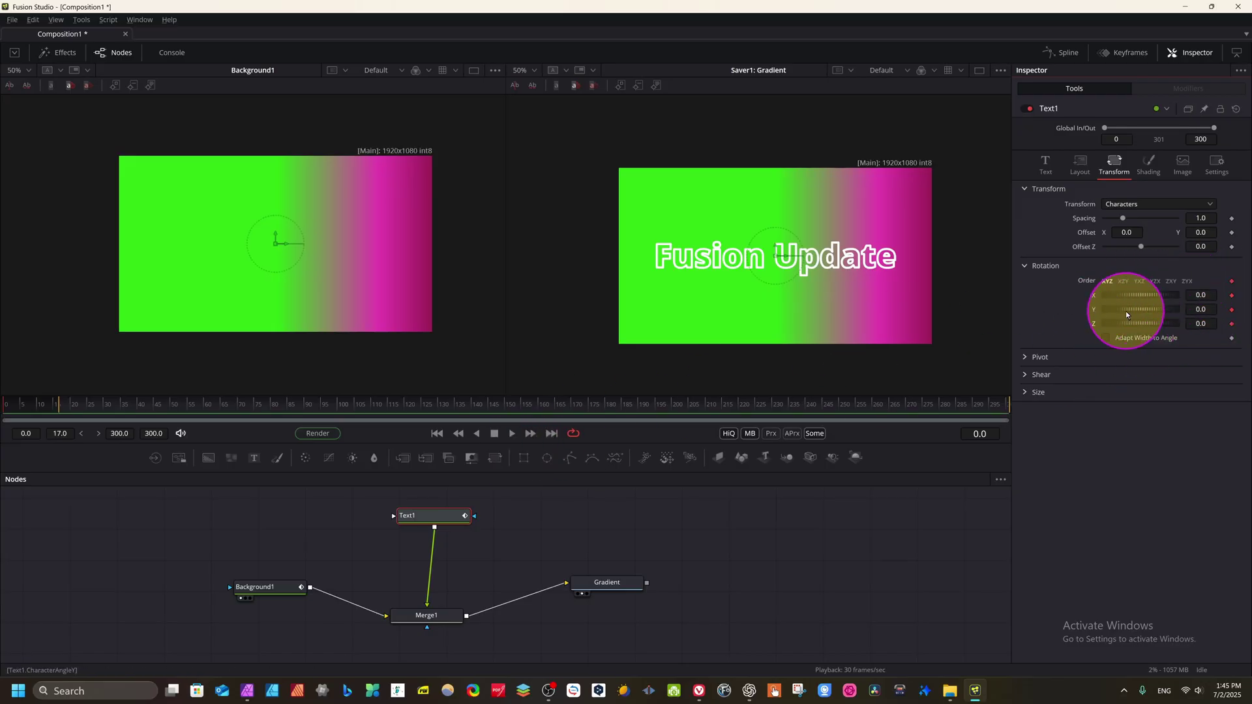
left_click_drag(1142, 312, 107, 408)
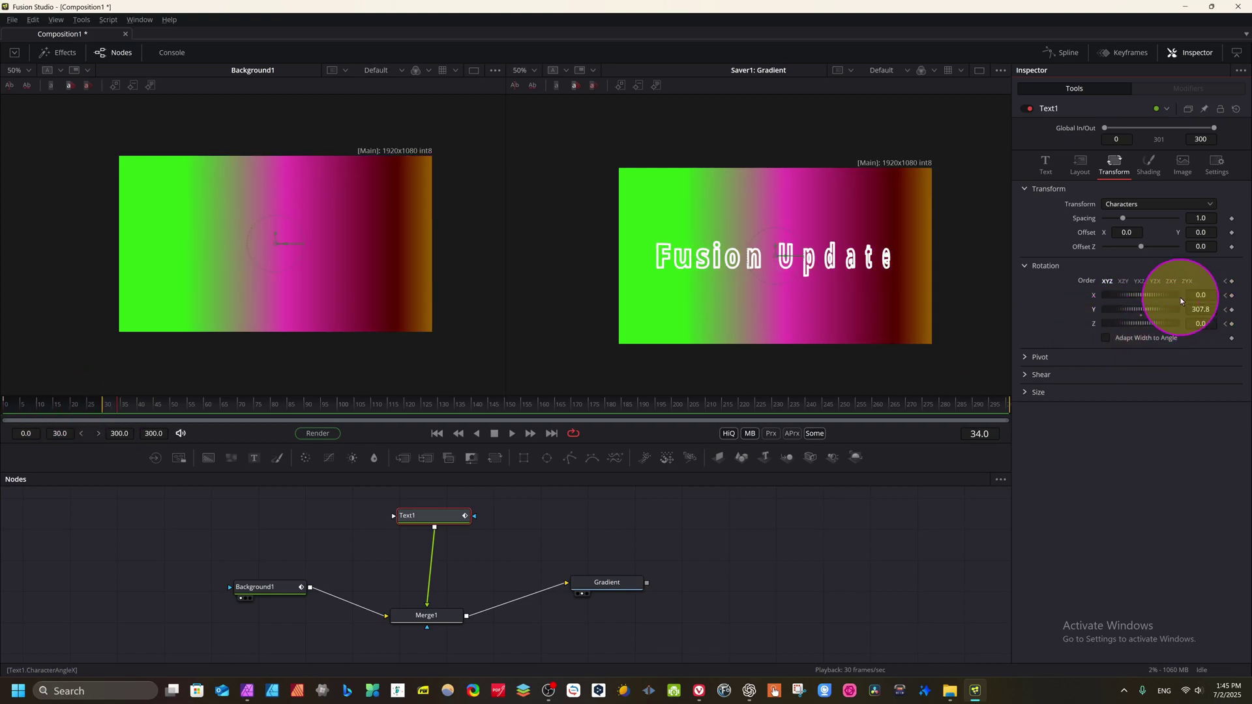
Around frame 130, keyframe the character rotation at about X 375.7, Y 1046.1 and Z 357.1
left_click_drag(428, 405, 444, 404)
left_click_drag(1139, 322, 1172, 345)
Keyframe the character X rotation at about 701.8 on frame 159 and about 1056.6 on frame 192
left_click_drag(441, 408, 535, 407)
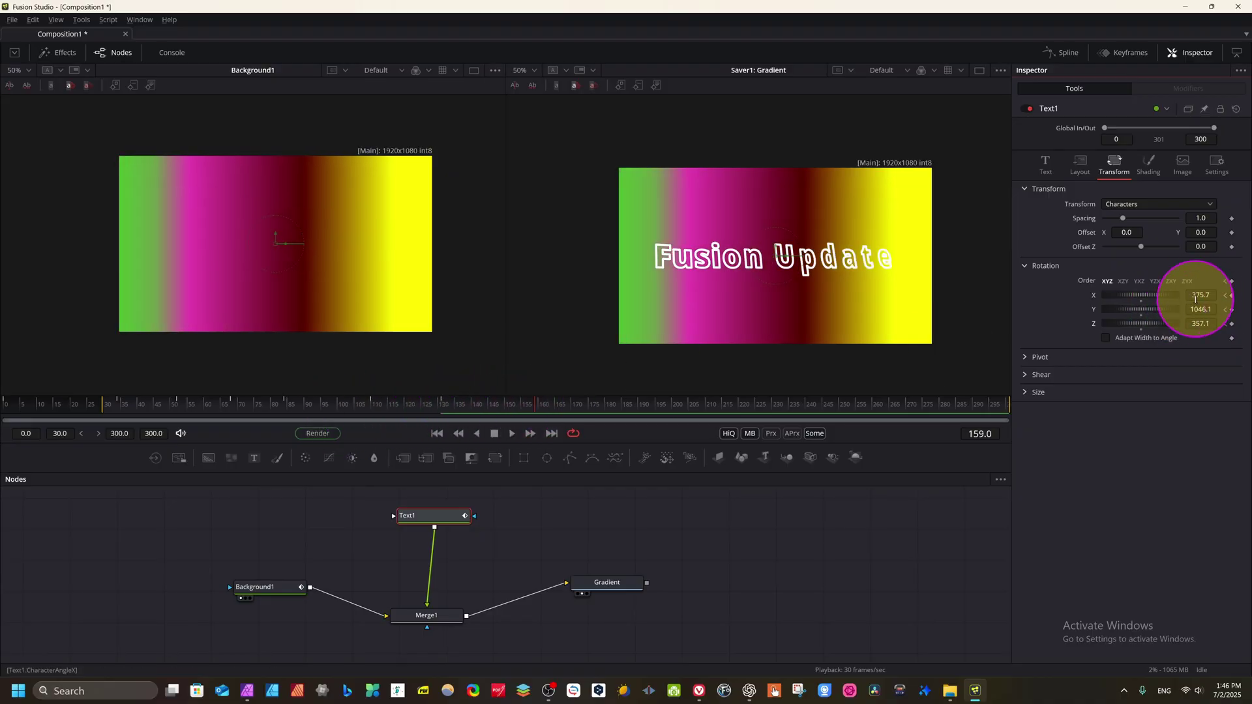
left_click_drag(1115, 294, 1181, 315)
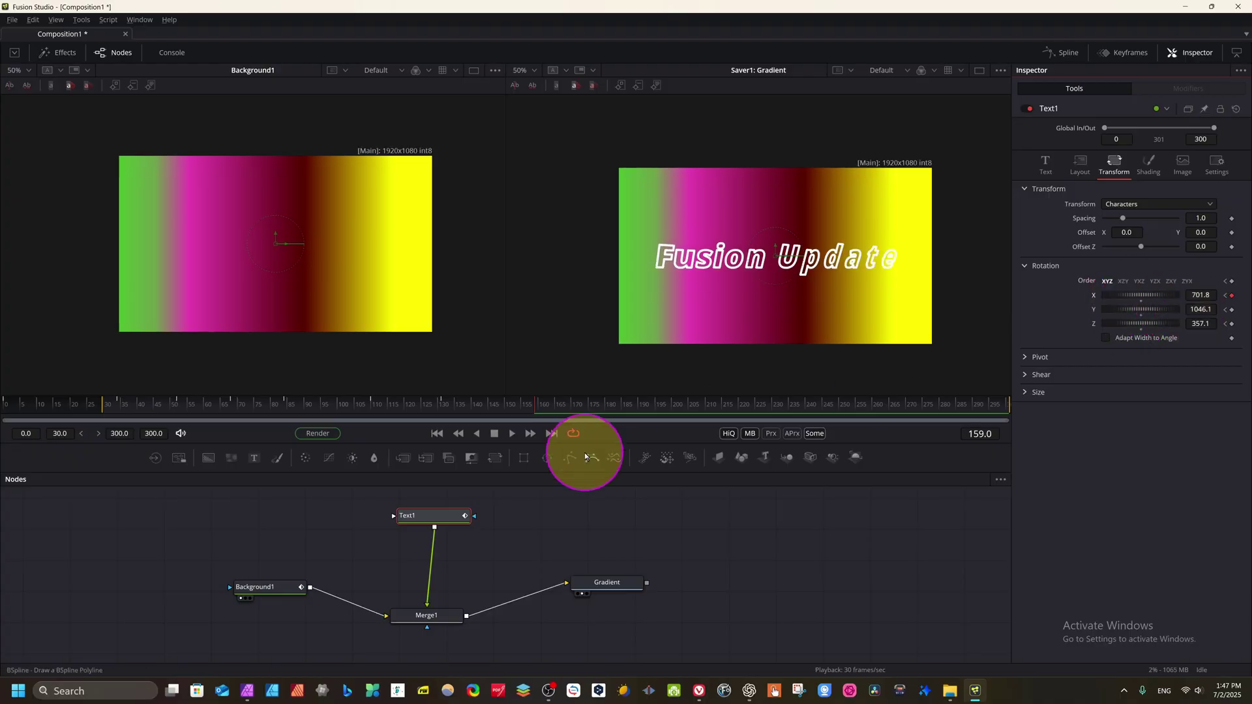
left_click(645, 405)
left_click_drag(1105, 289, 1207, 294)
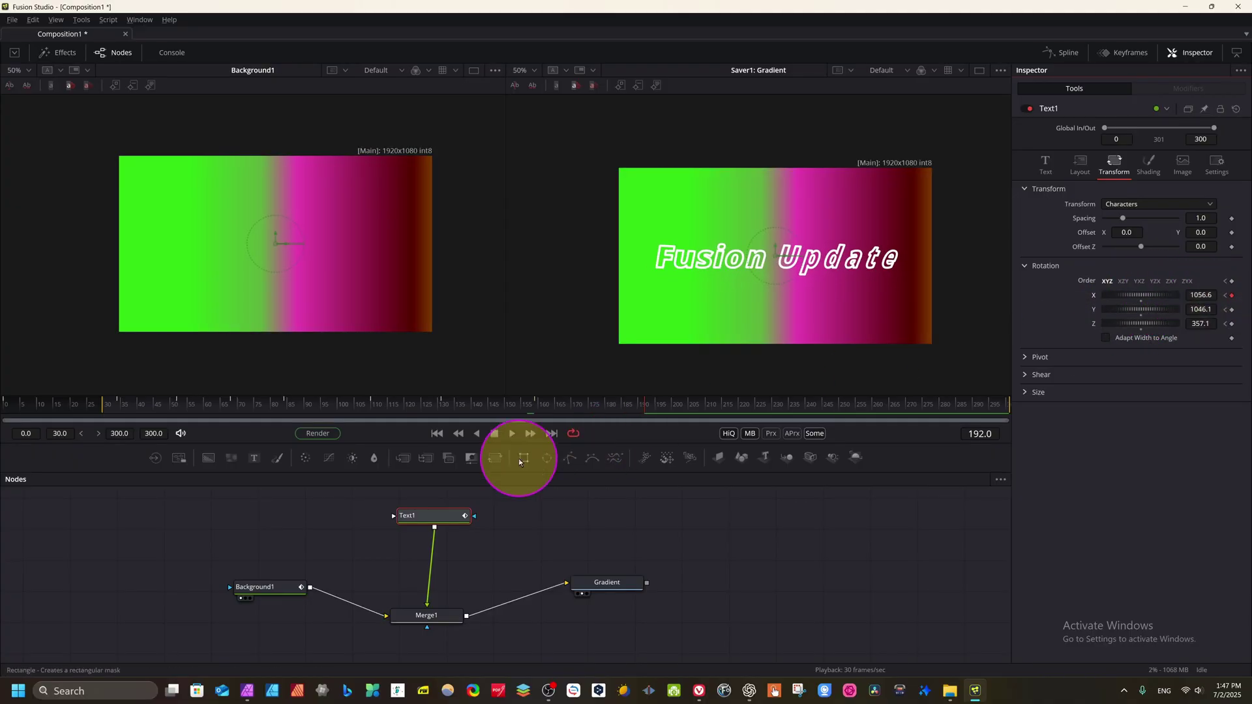
At frame 300, keyframe the character rotation at about X 1792.2, Y 1419.2 and Z 364.9
left_click(753, 403)
left_click(771, 402)
left_click_drag(767, 407, 1008, 412)
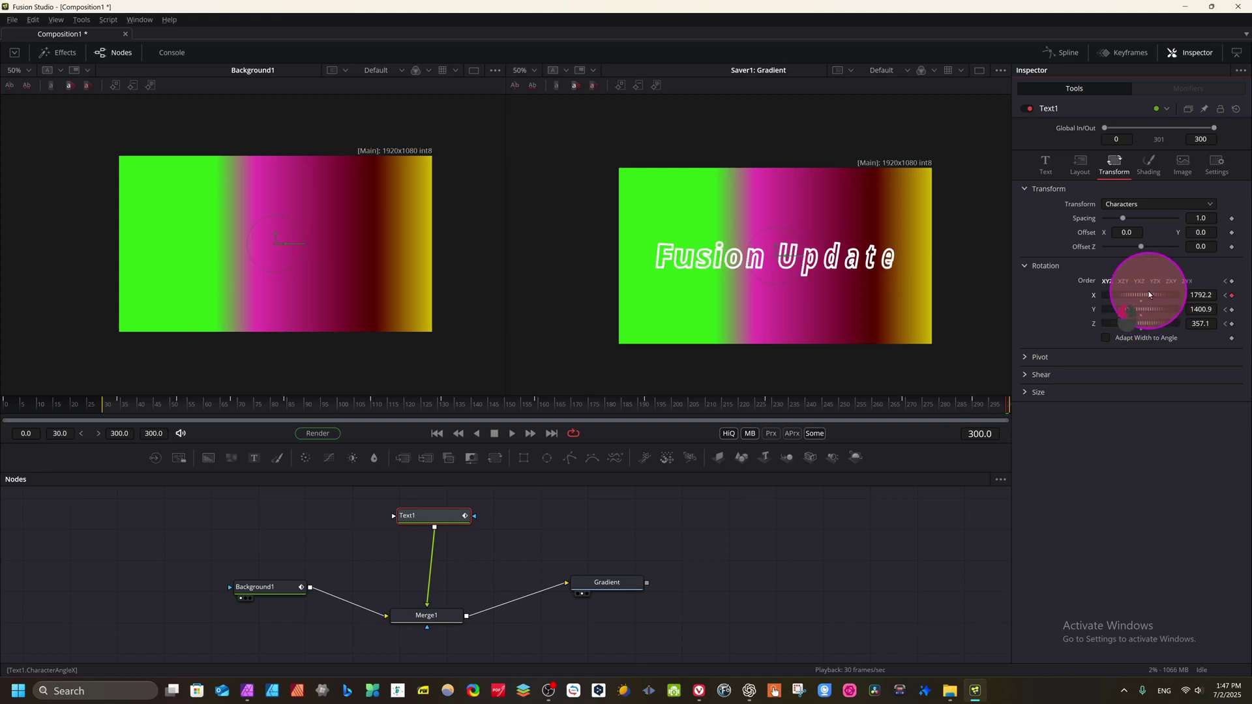
left_click_drag(1117, 325, 1070, 319)
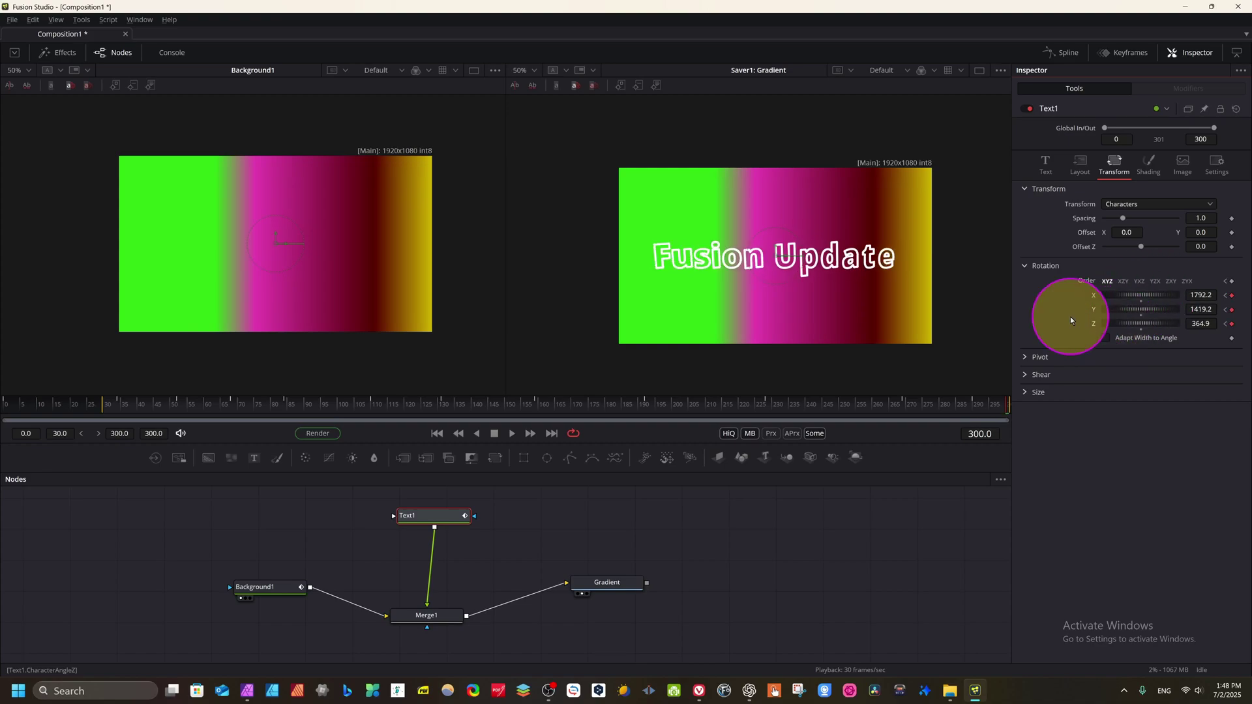
left_click(690, 421)
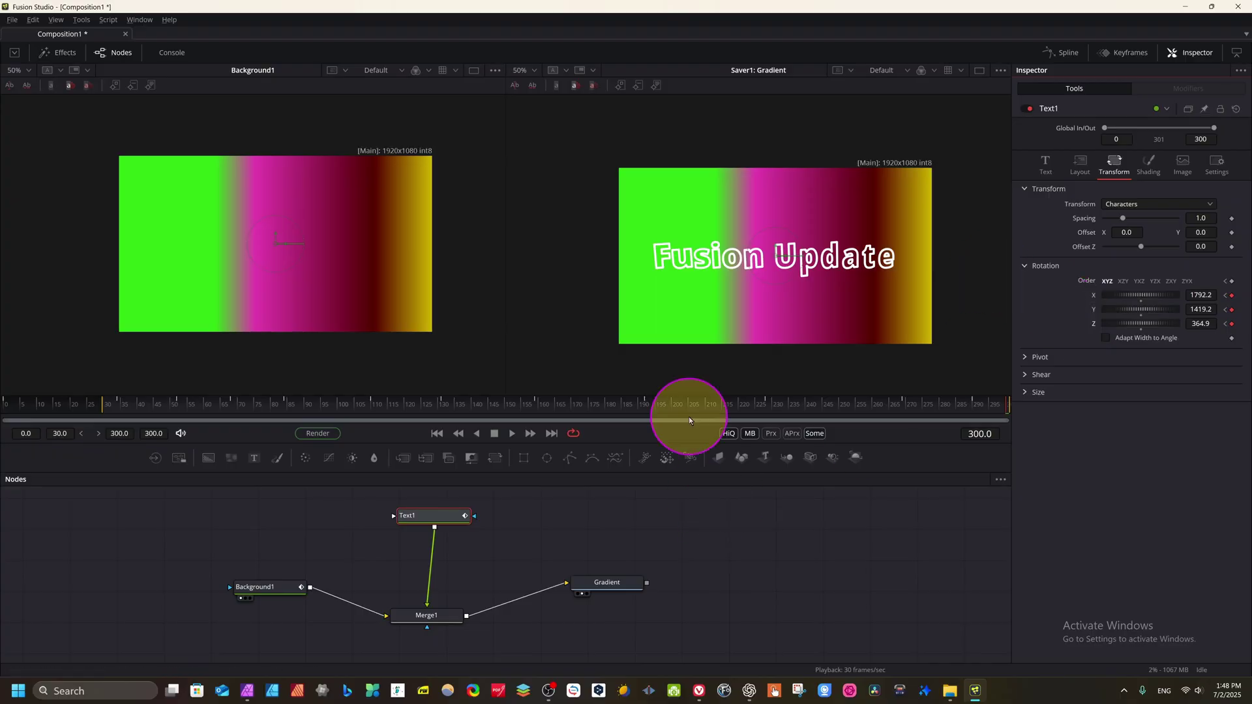
Play back the composition to preview the animated text over the gradient, and stop playback
left_click(511, 434)
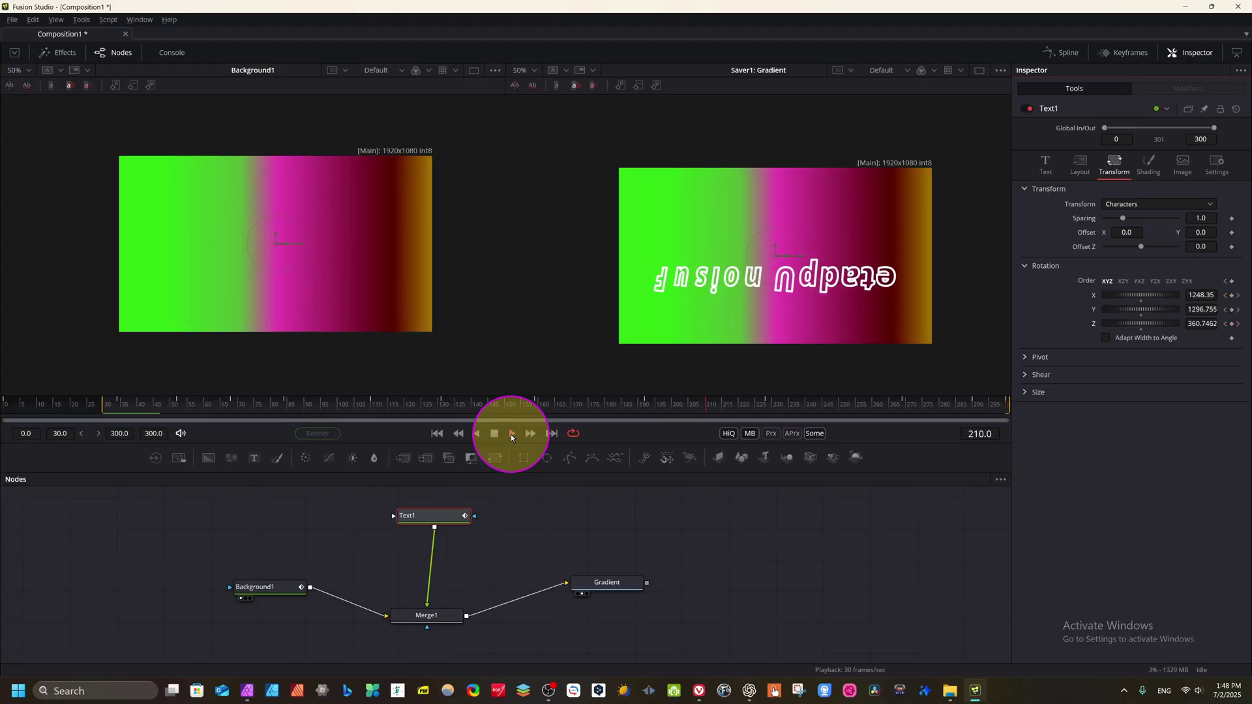
key("space")
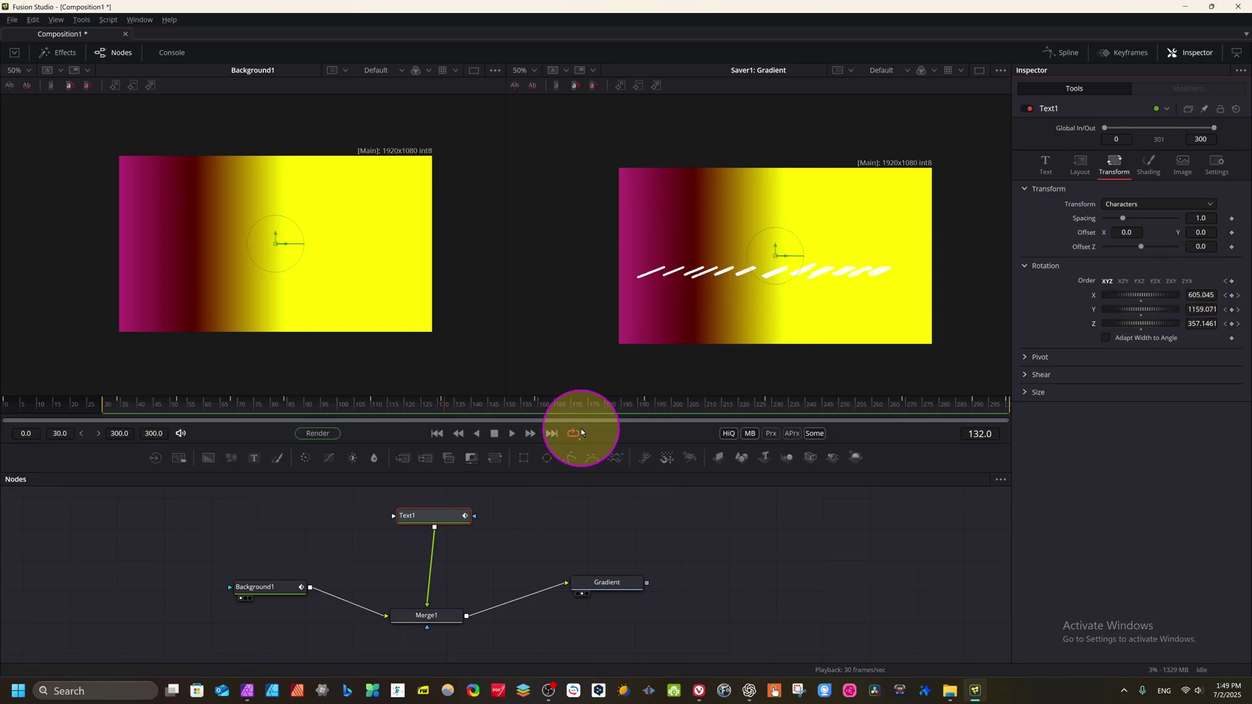
Set the Gradient saver's output format to QuickTime Movies and review its export, audio, format and general settings
left_click(606, 582)
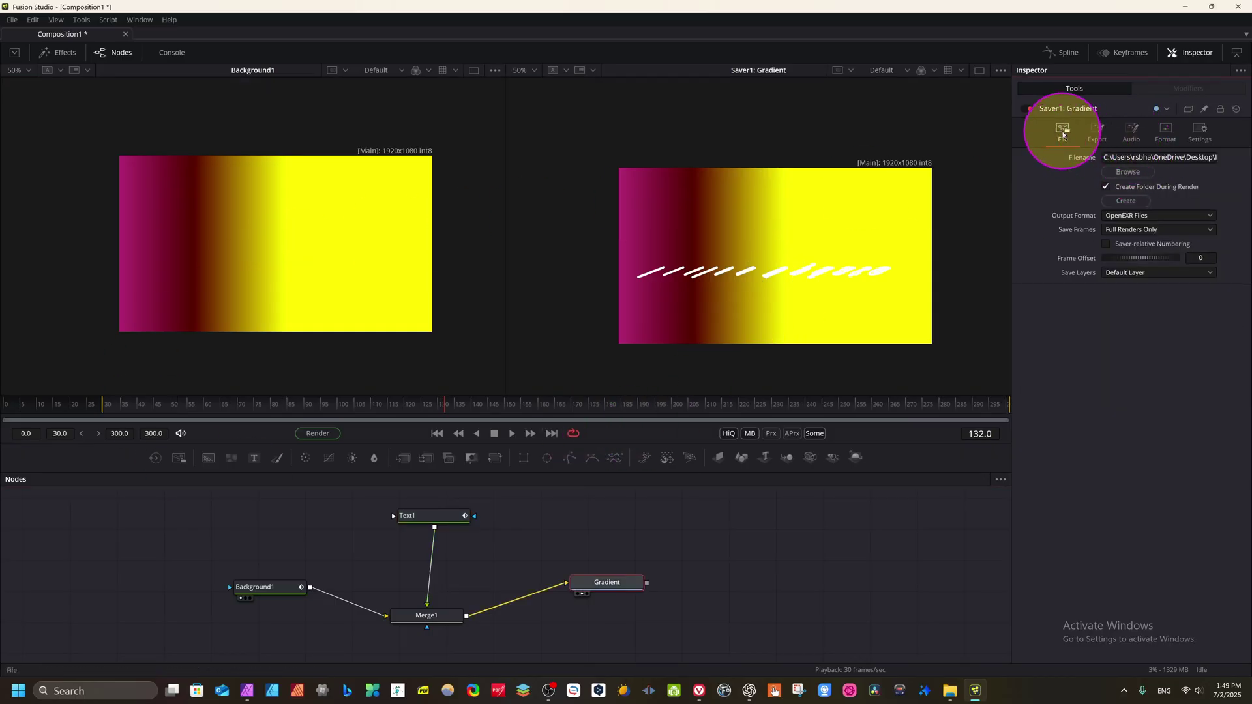
left_click(1205, 218)
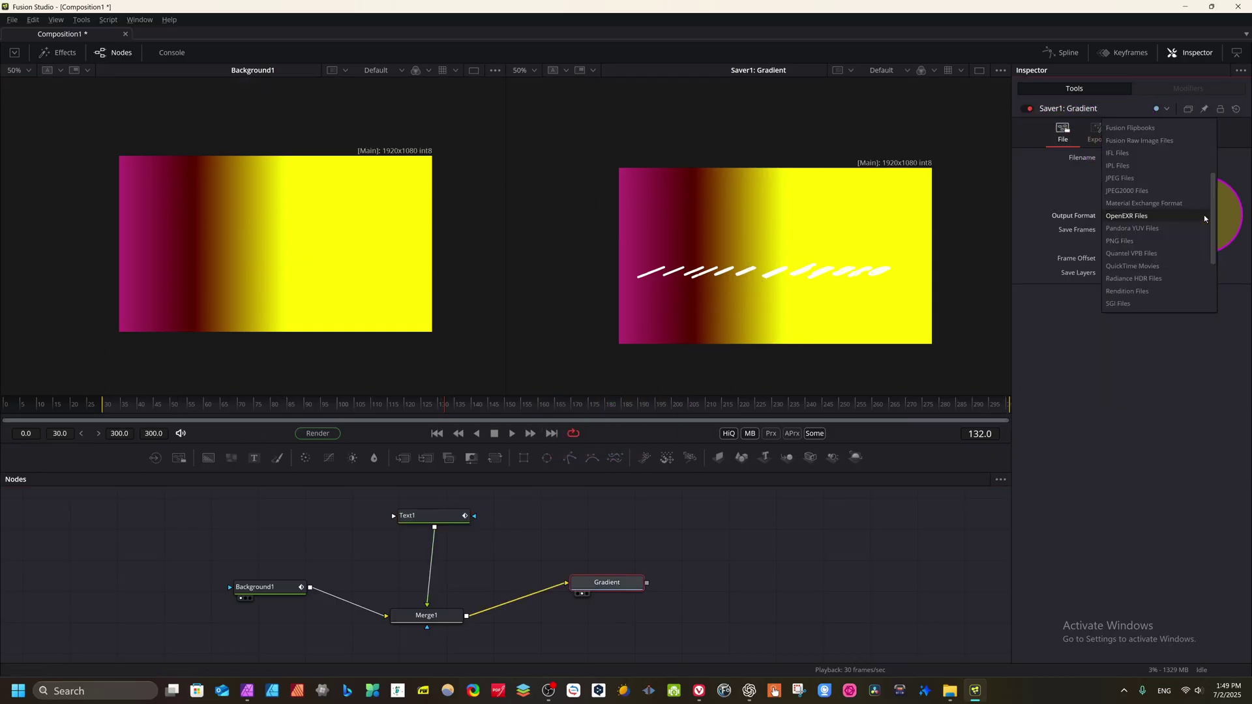
left_click_drag(1205, 219, 1136, 269)
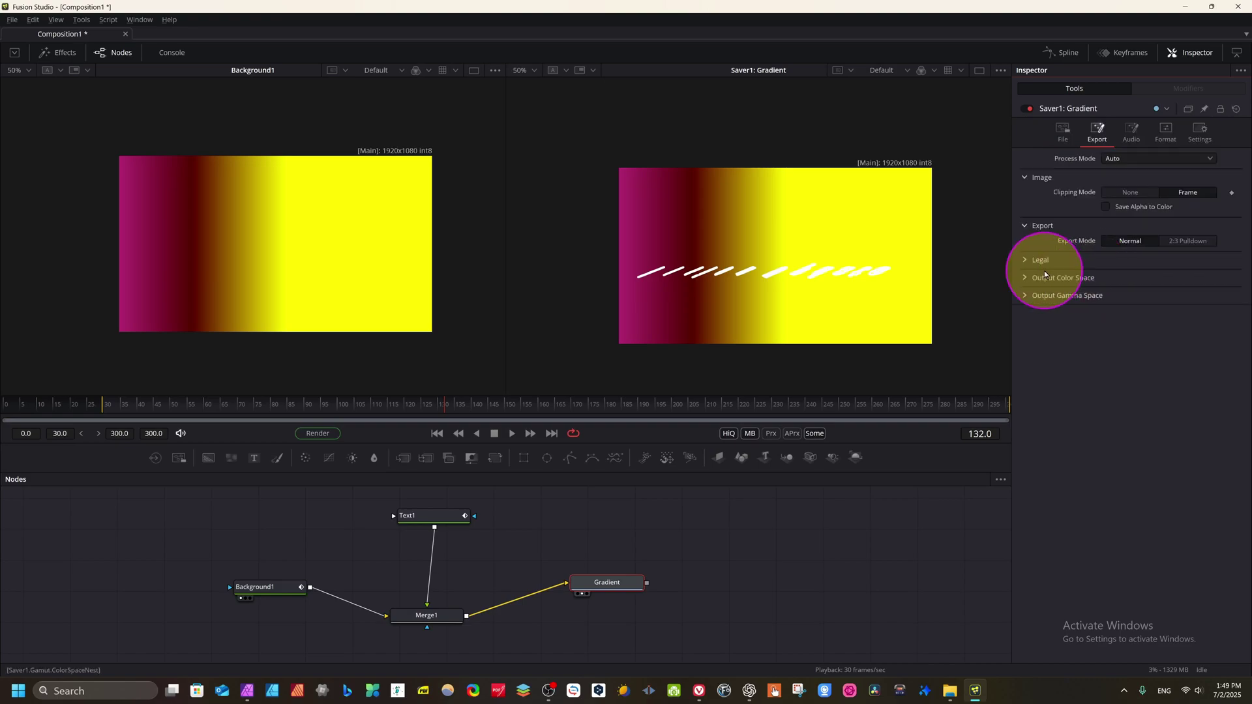
left_click(1142, 129)
left_click(1167, 131)
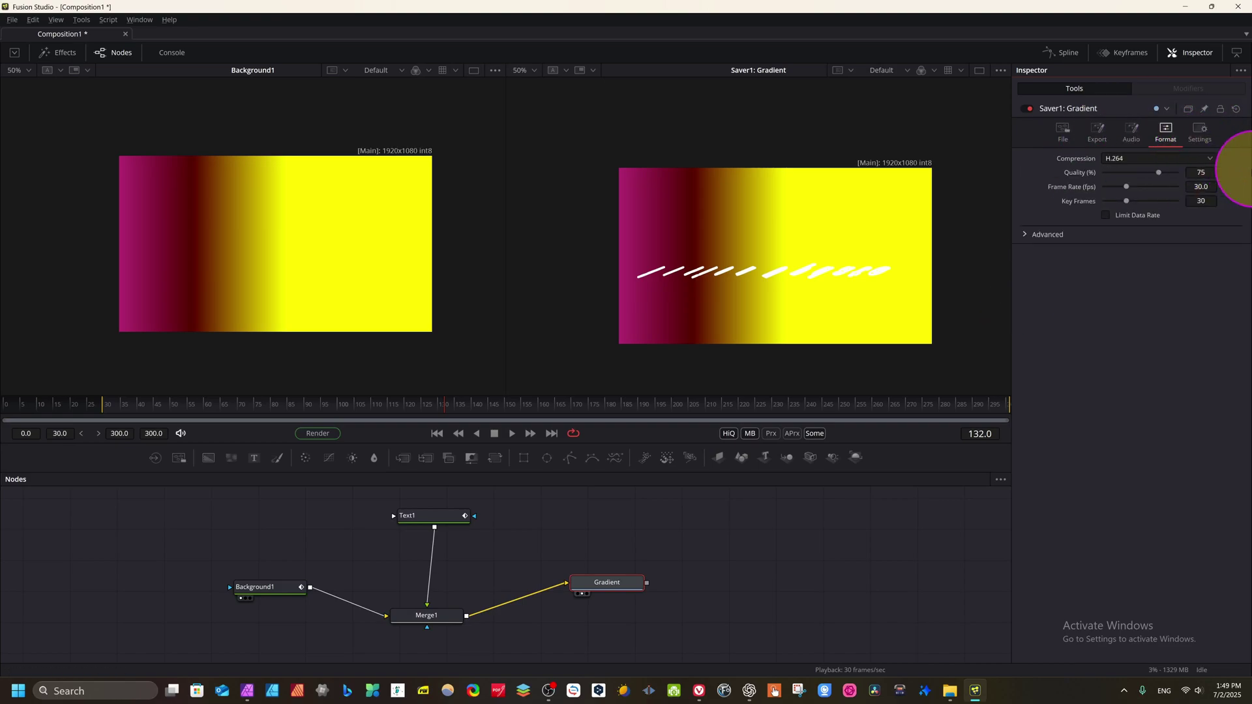
left_click(1213, 140)
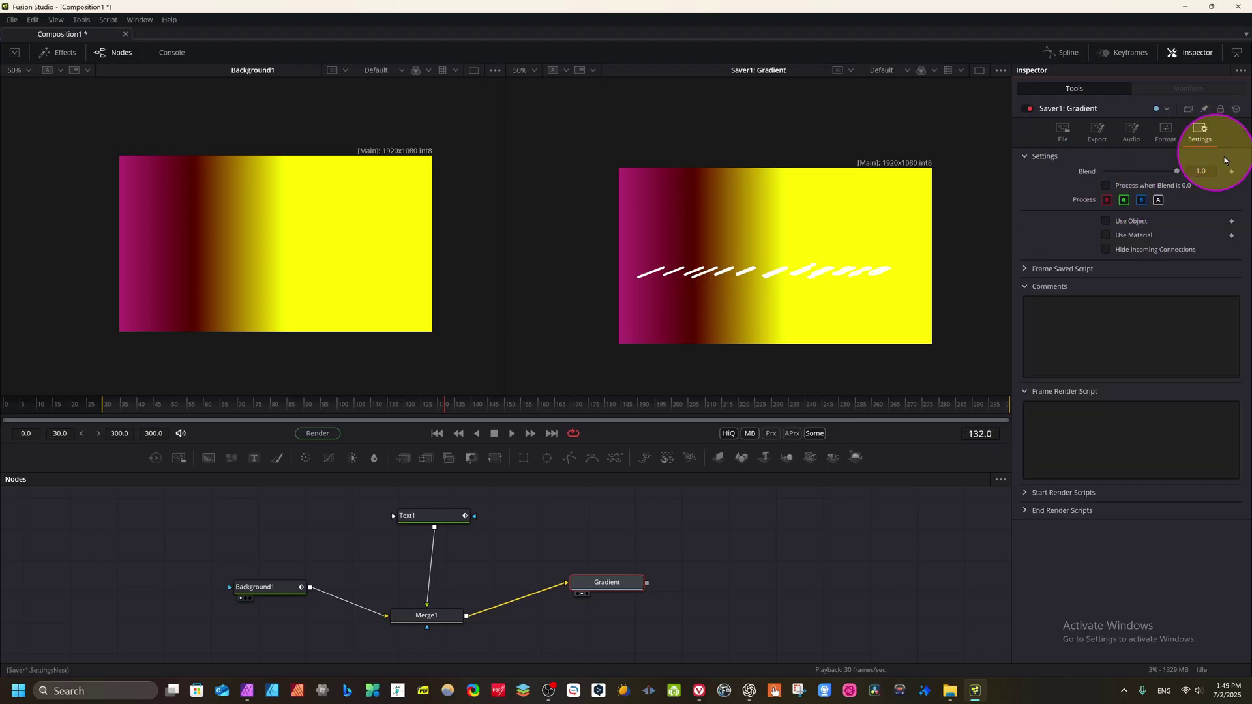
left_click(1069, 139)
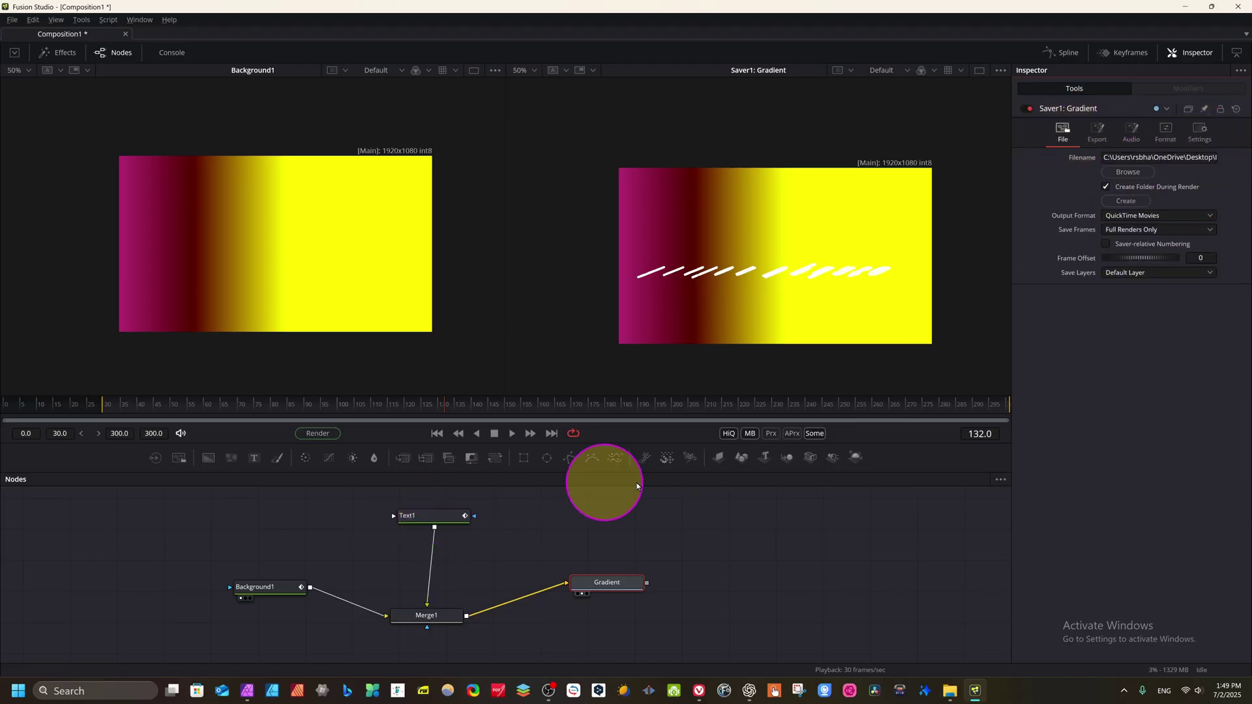
Render the composition for frames 30 to 300 with the Final configuration
left_click(317, 433)
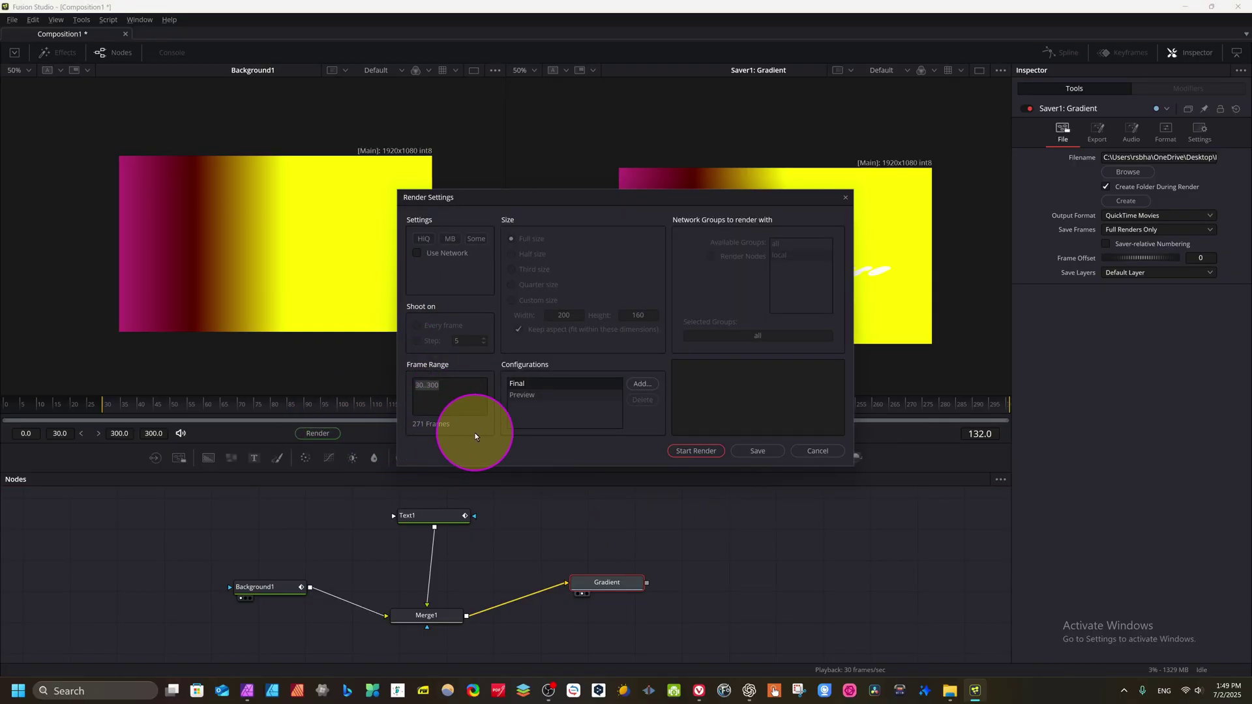
left_click(705, 451)
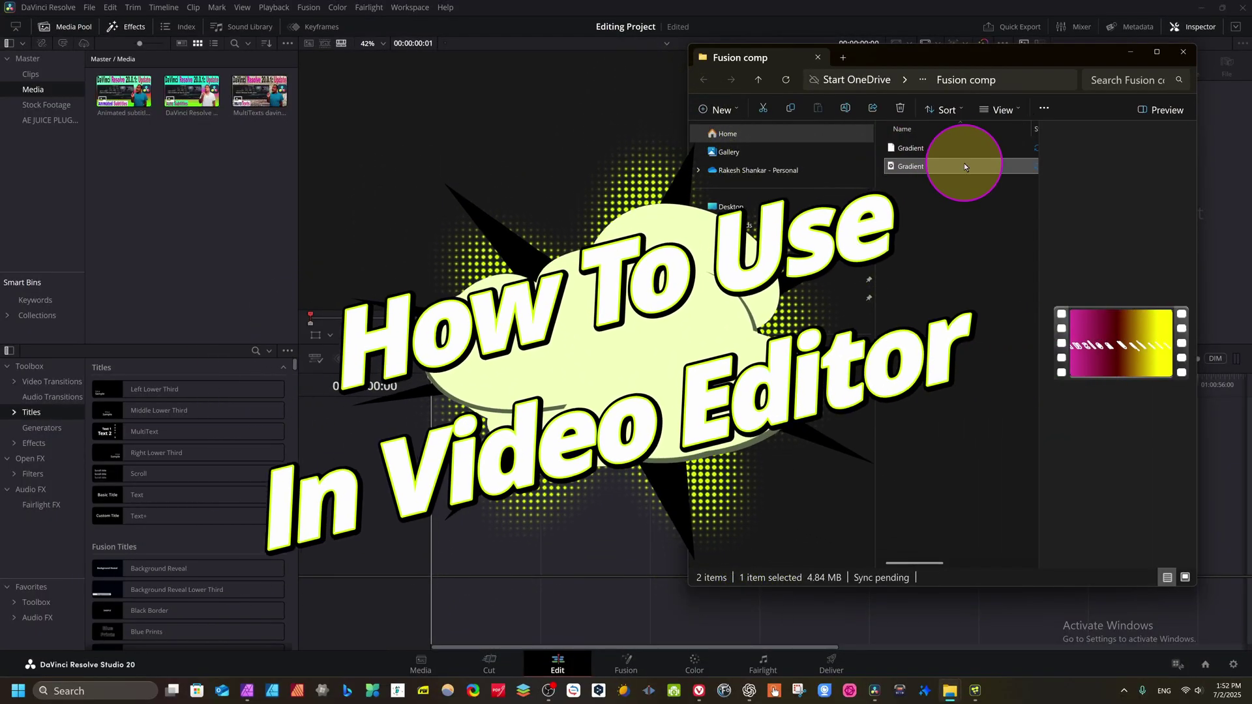
Switch to DaVinci Resolve, import the rendered Gradient movie into the Media bin and place it at the start of the timeline
left_click_drag(989, 167, 1206, 191)
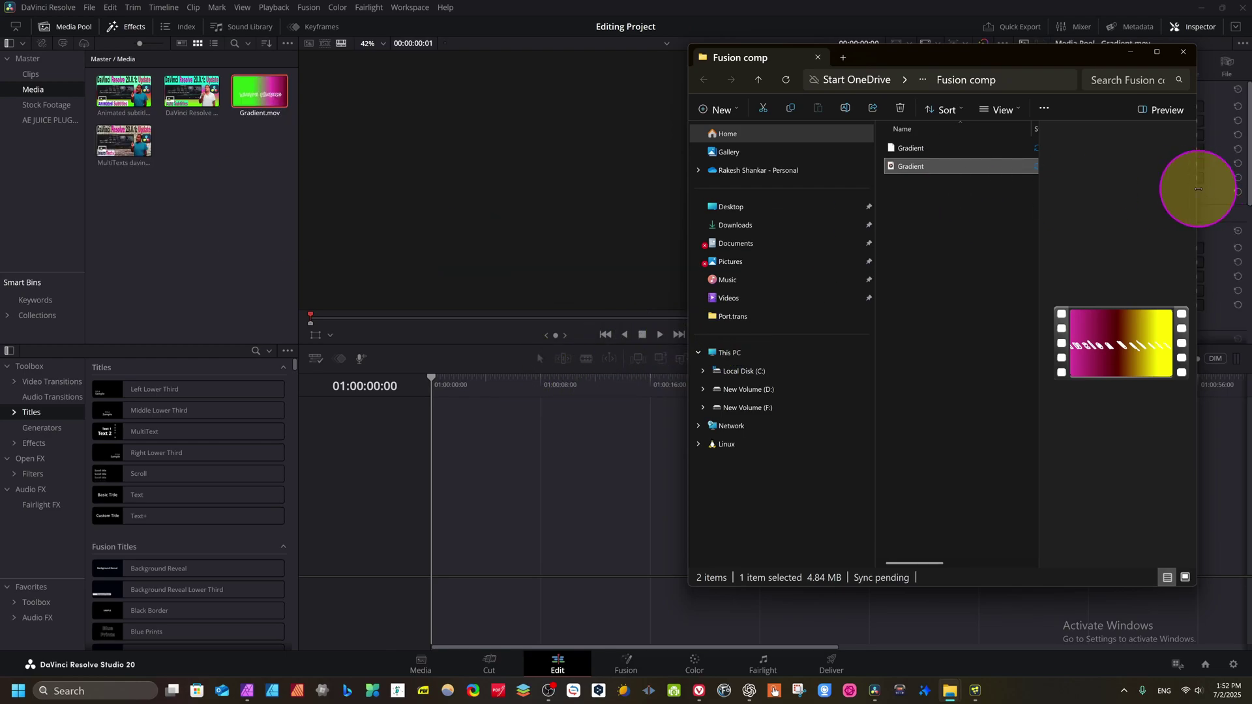
left_click(1136, 51)
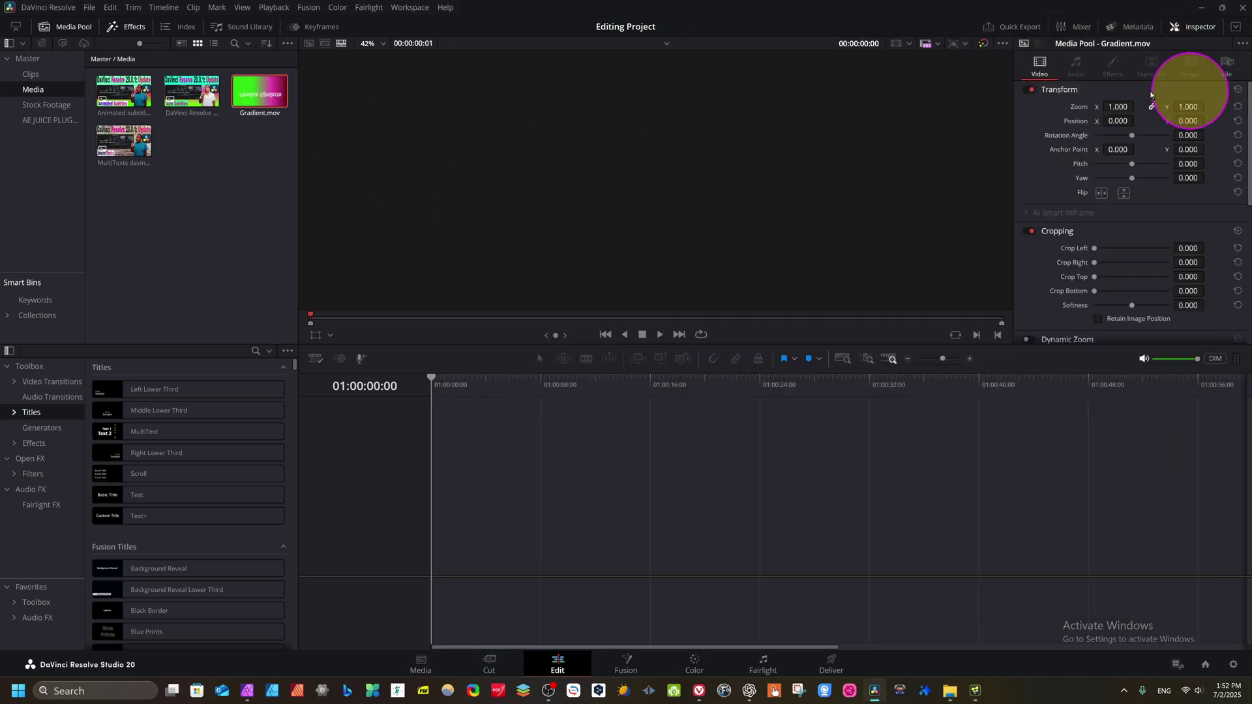
left_click(250, 86)
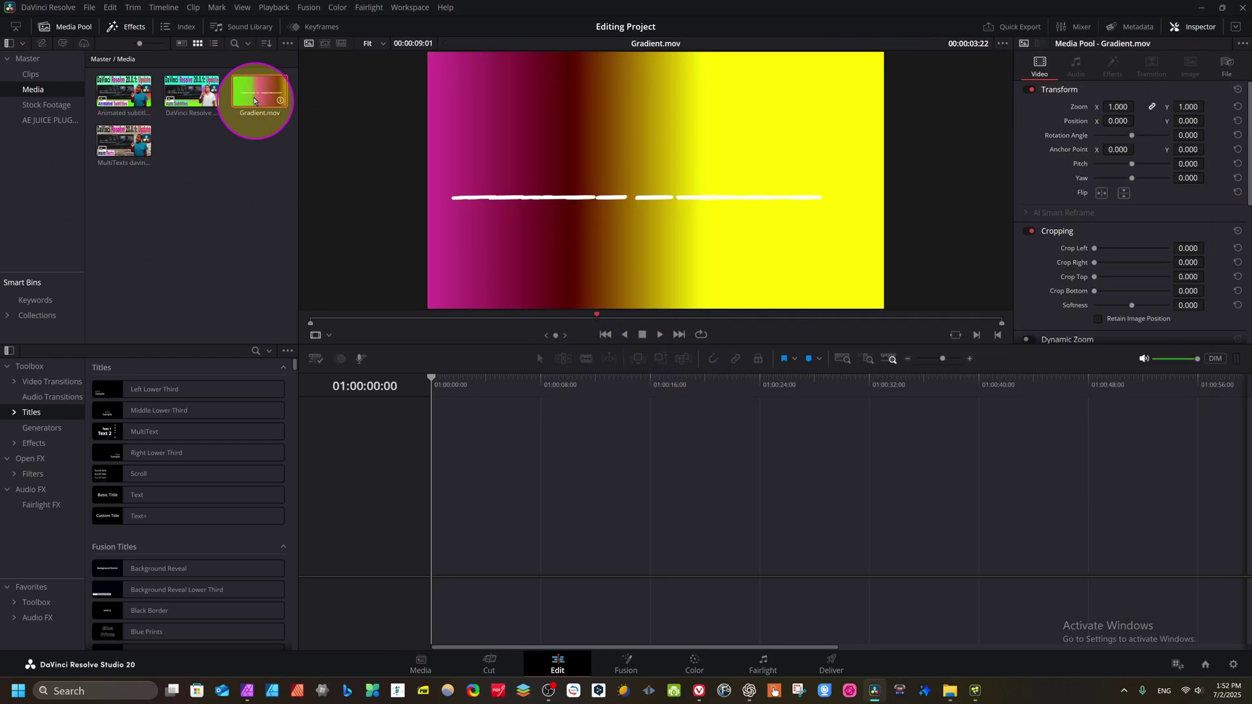
left_click_drag(250, 86, 610, 408)
Play the Gradient clip on the timeline and return the playhead to the start
key("space")
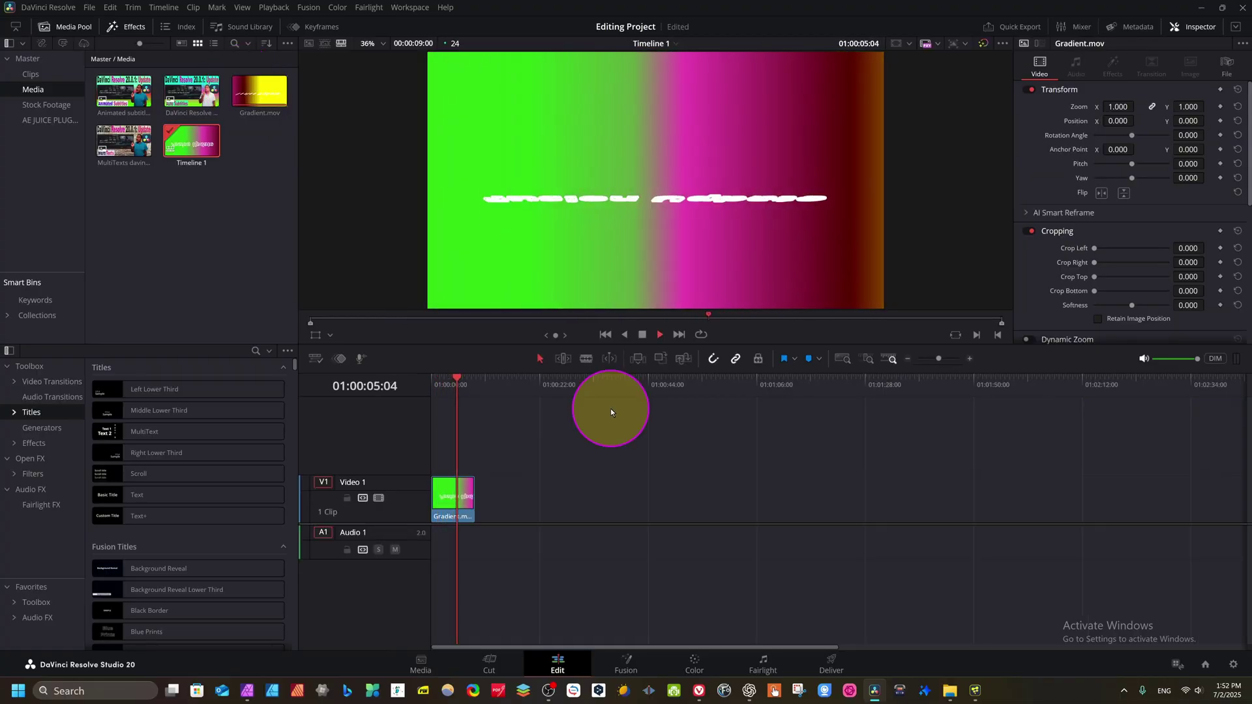
left_click(458, 386)
left_click_drag(457, 389, 431, 395)
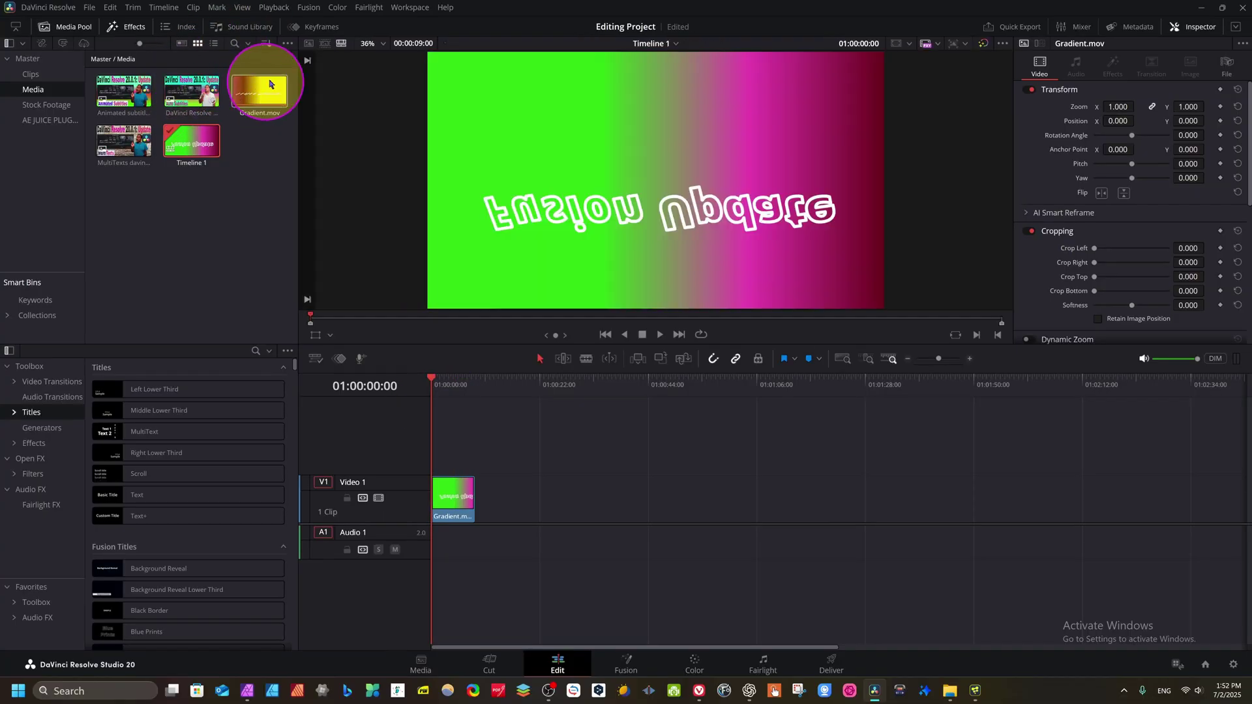
Search the sound library for "bell" and place Bell Clang Resonance High on Audio 1 beneath the Gradient clip
left_click(254, 26)
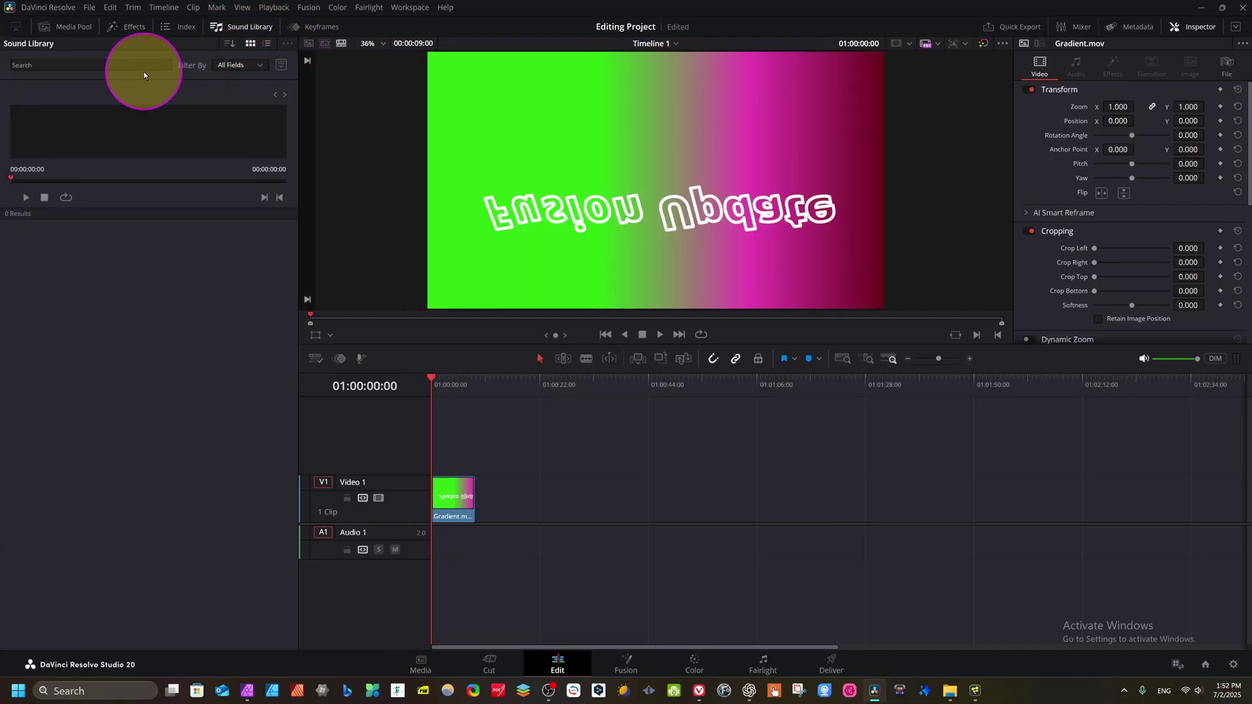
left_click(99, 66)
type("bell")
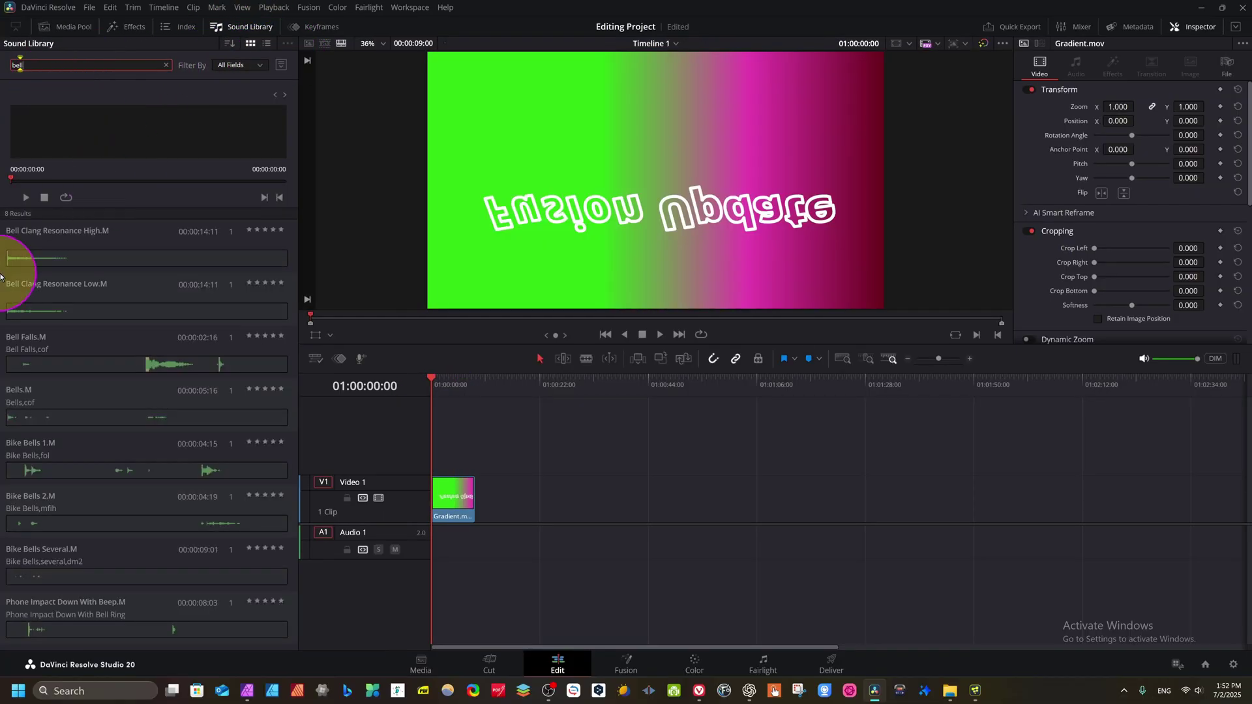
left_click_drag(44, 253, 423, 533)
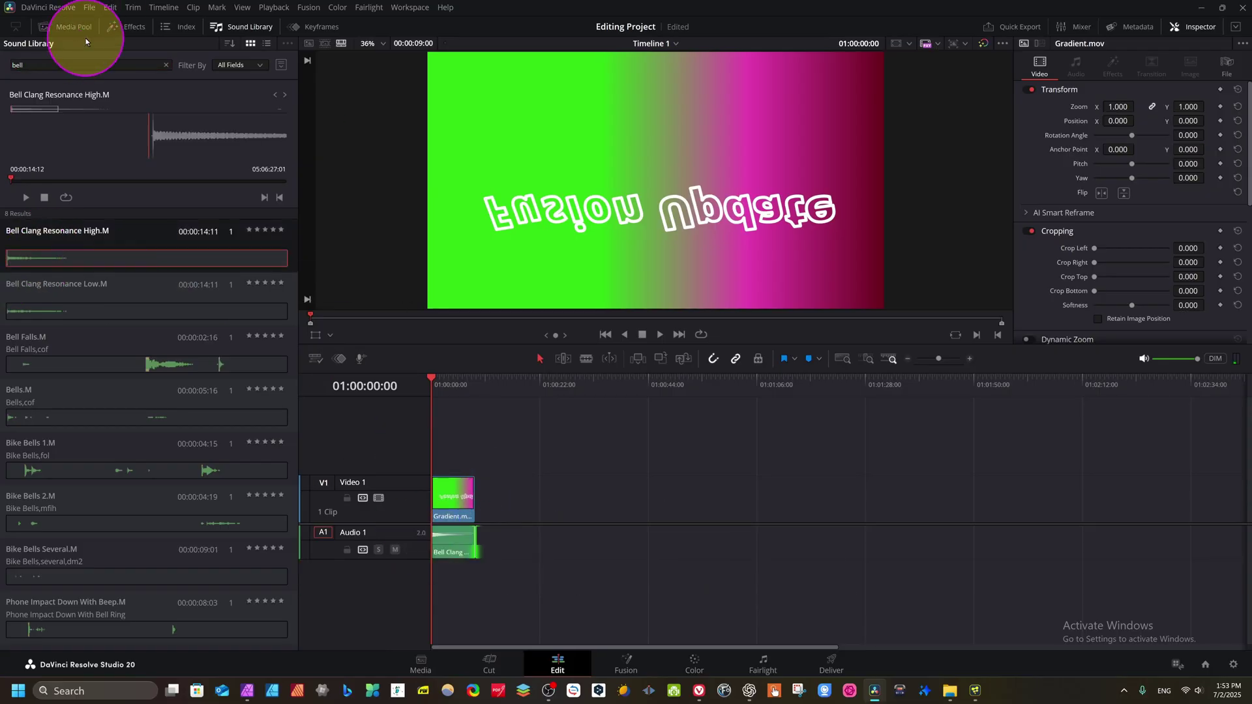
Add Sumatra Intro.mp4 from the Clips bin to the timeline directly after the Gradient clip
left_click(73, 27)
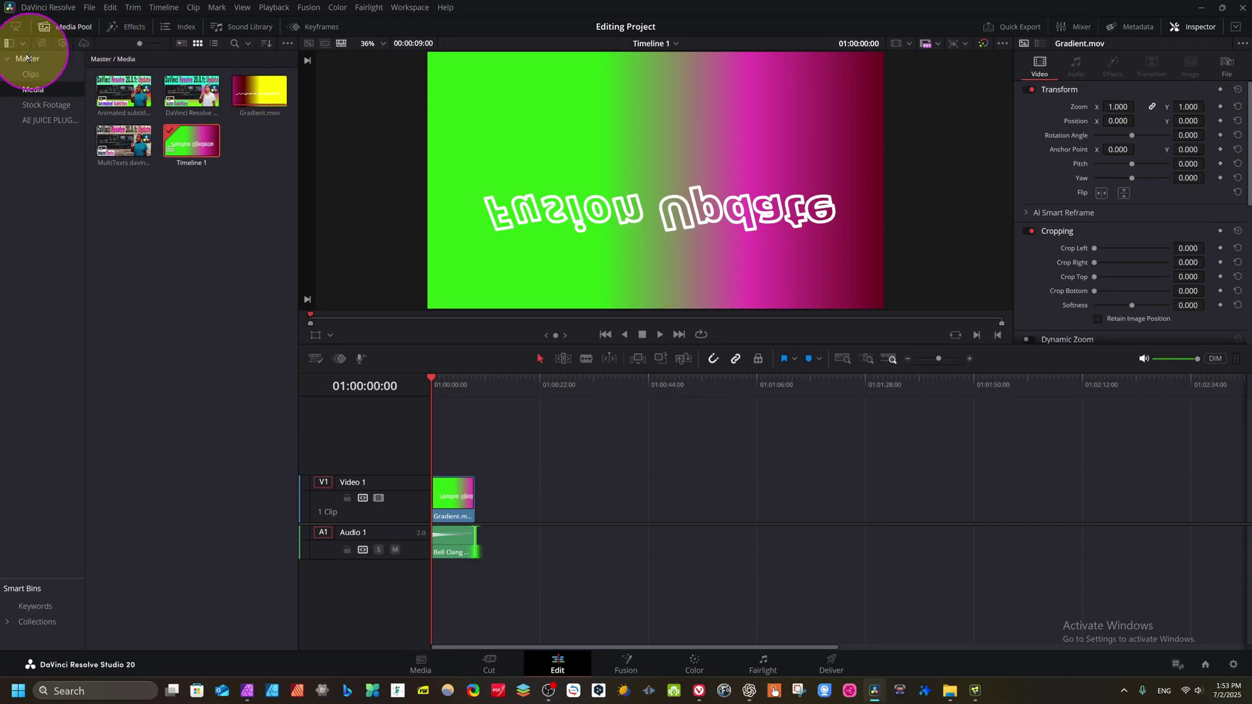
left_click(31, 75)
left_click_drag(123, 140, 477, 533)
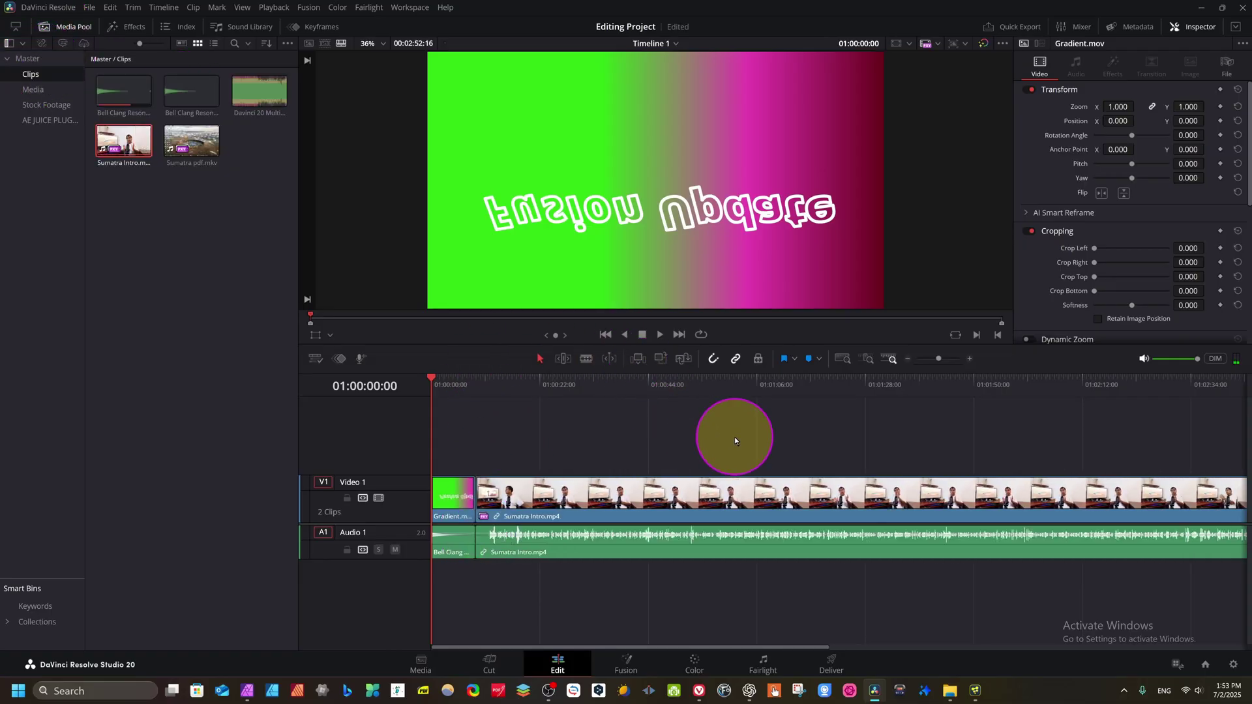
key("space")
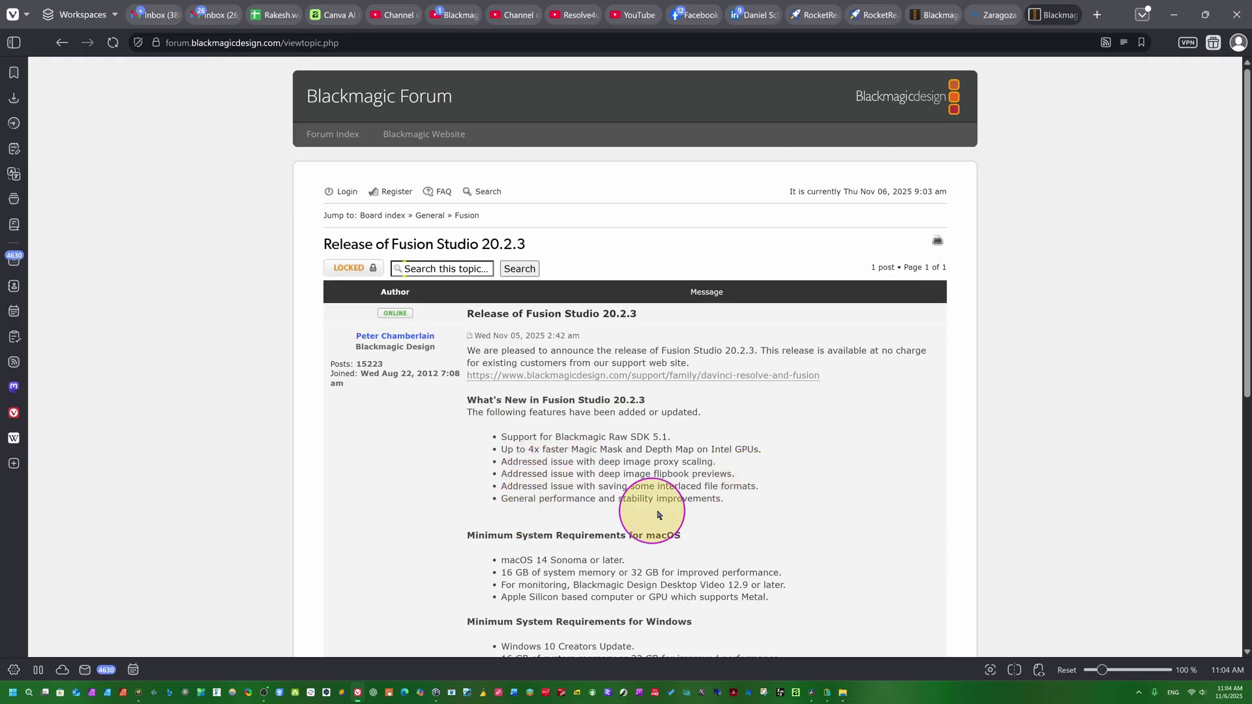
Switch to the browser and read the Fusion Studio 20.2.3 release notes and minimum system requirements on the Blackmagic Forum
scroll(561, 515, "down", 5)
scroll(571, 521, "up", 5)
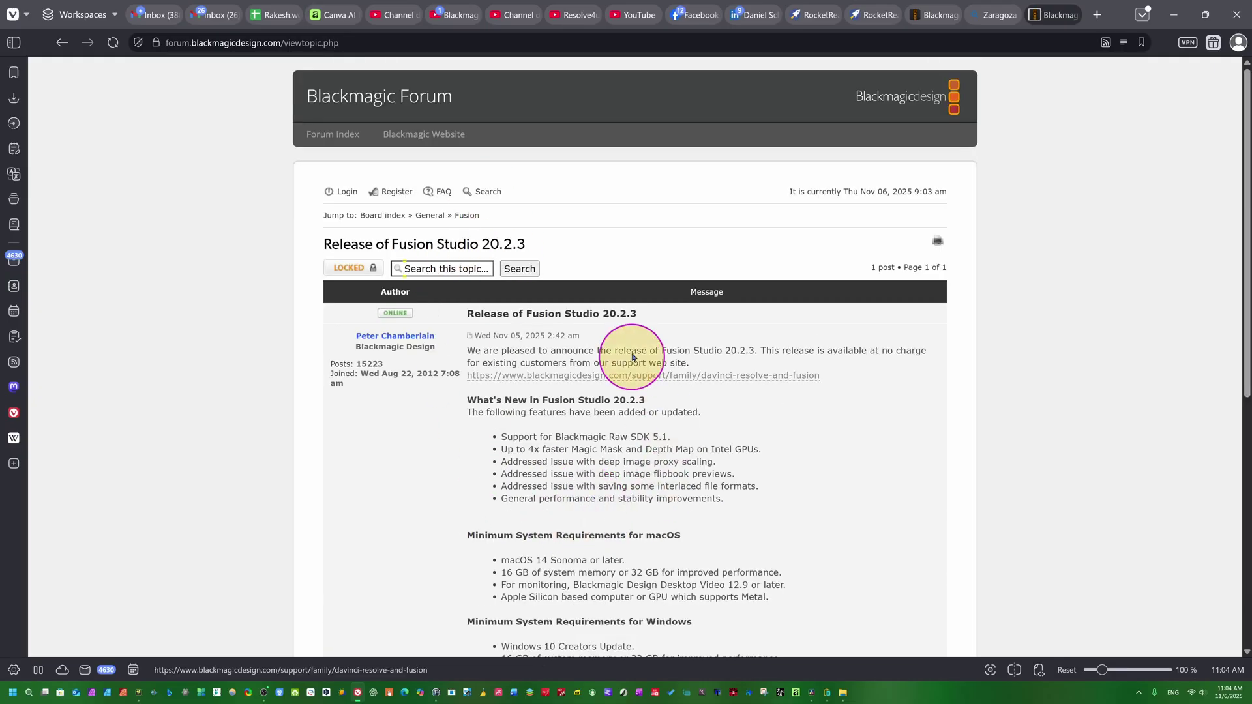
scroll(590, 524, "down", 4)
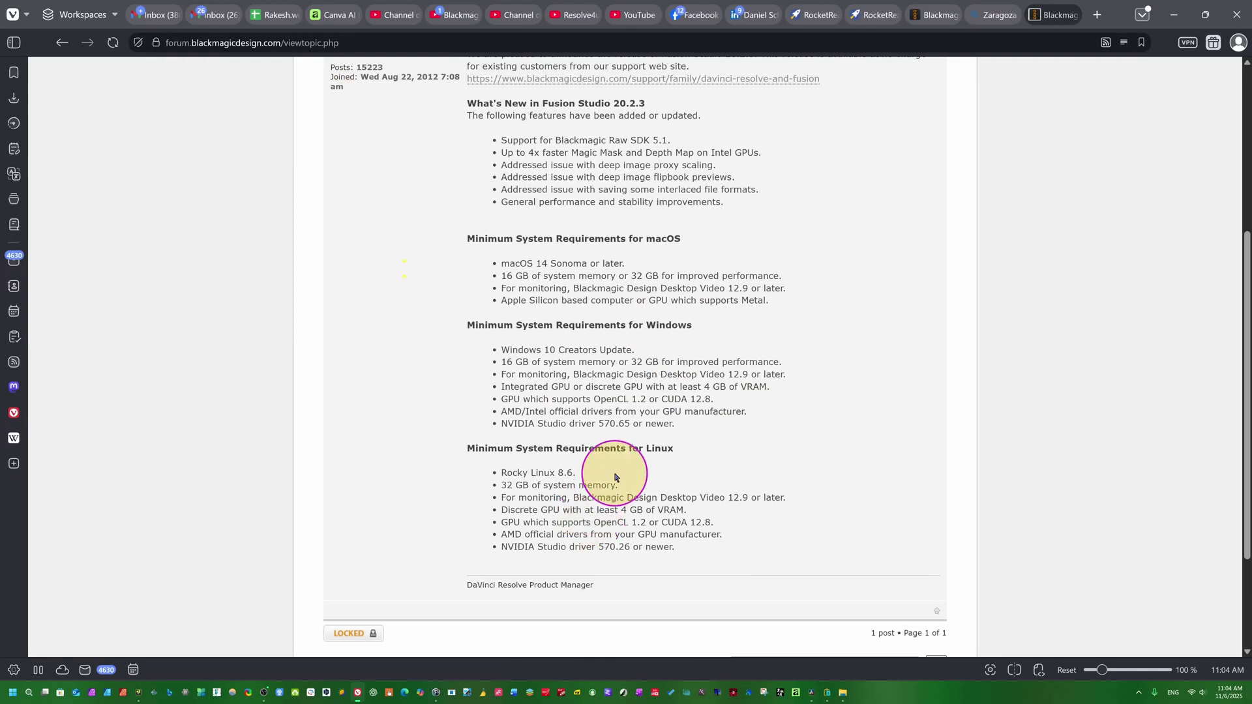
scroll(596, 495, "up", 4)
scroll(595, 503, "down", 6)
scroll(606, 488, "up", 6)
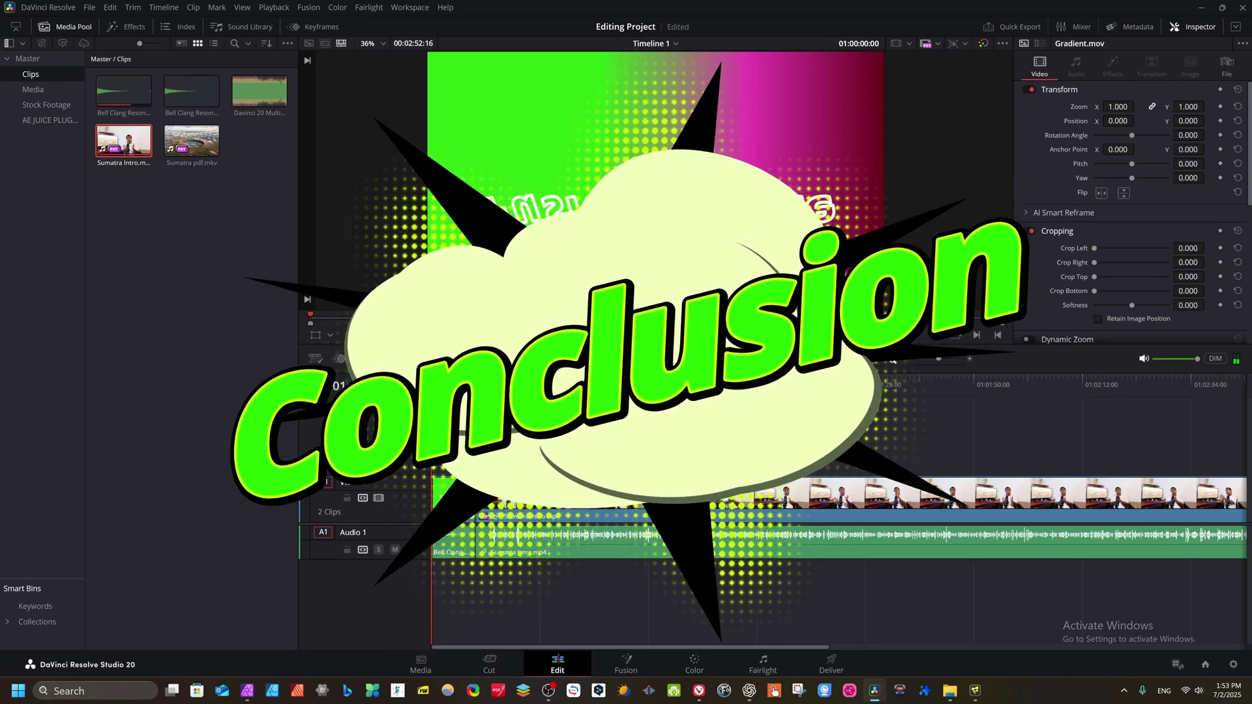
Switch back to DaVinci Resolve and play the assembled timeline from the start
key("space")
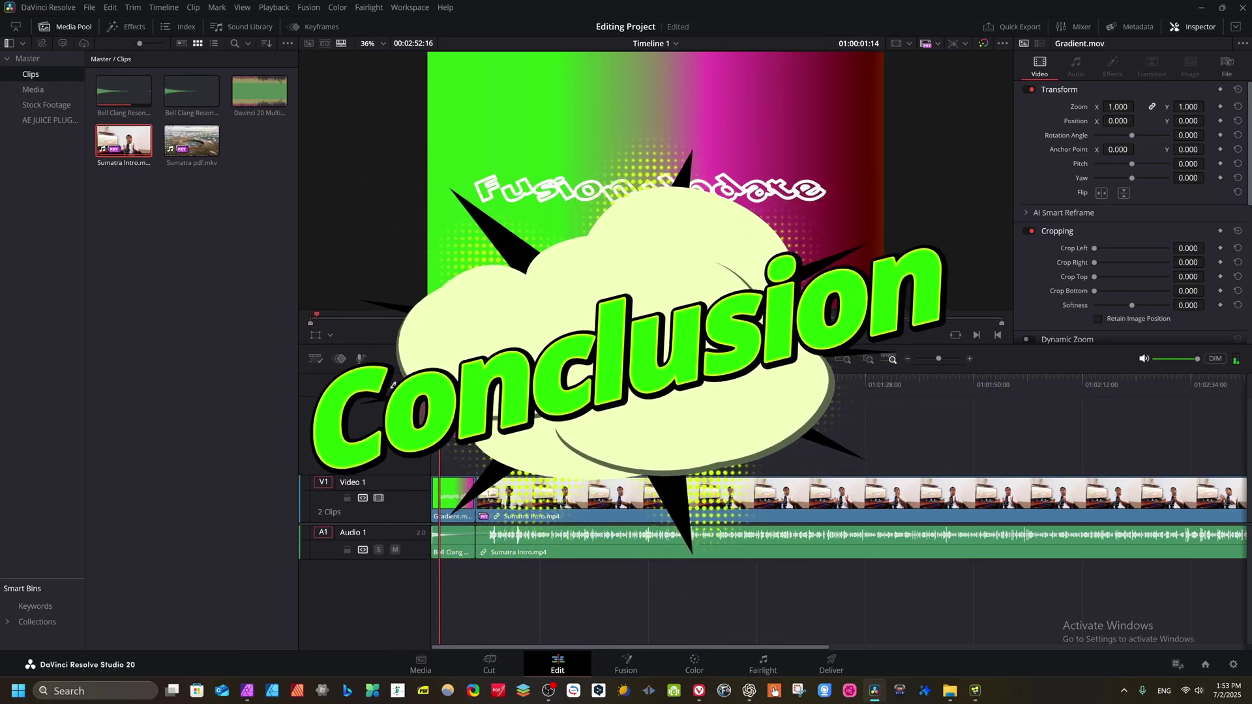